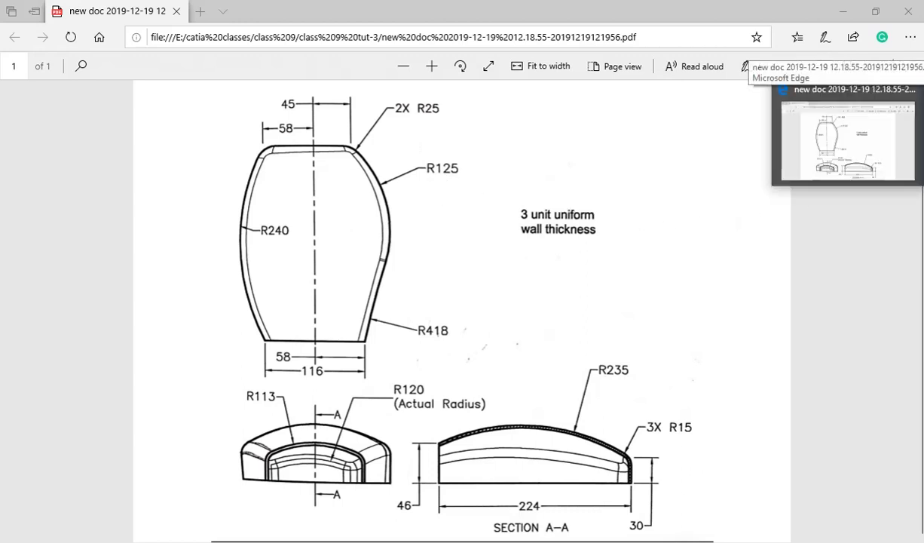
- Switch to CATIA, orient the Mouse cover part to the top view and start a sketch on the xy plane
click(842, 12)
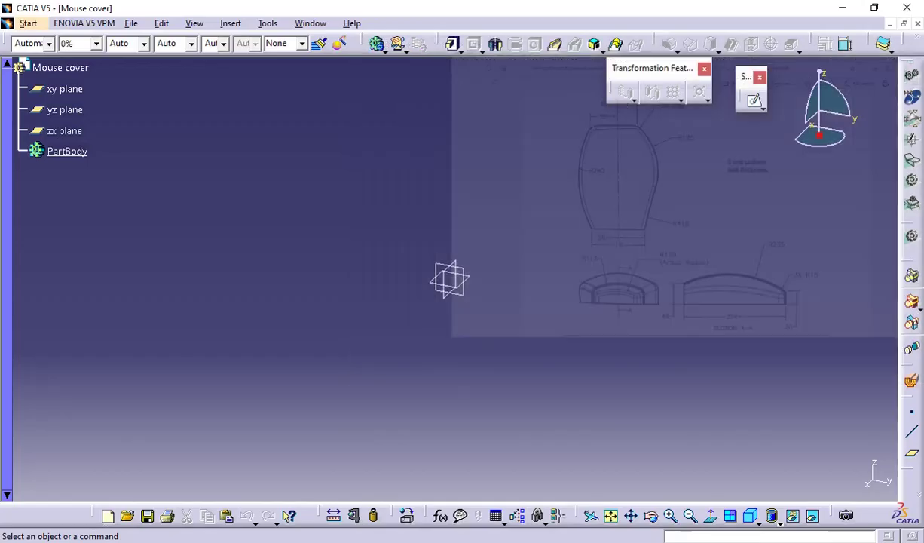
click(758, 520)
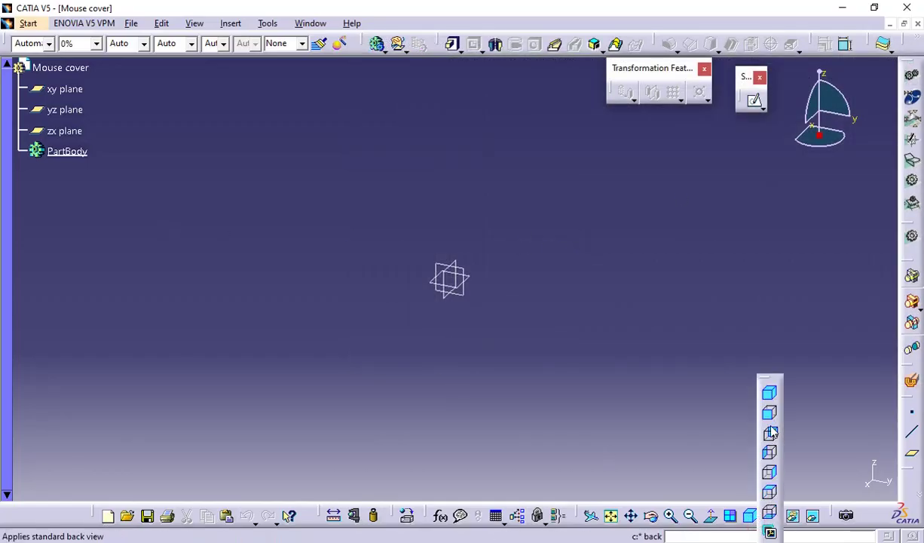
click(769, 494)
click(756, 102)
click(464, 294)
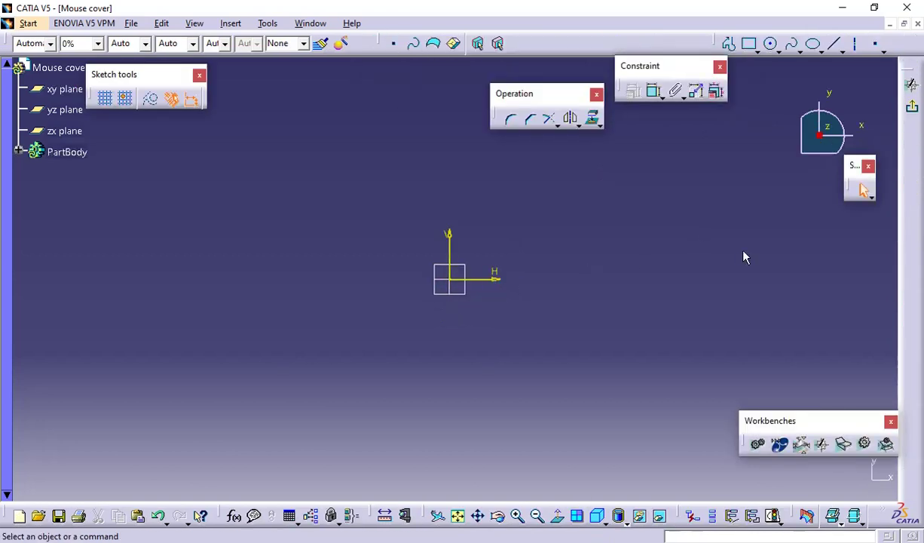
- Draw a three-point arc with limits of about 44 mm radius, starting on the vertical axis about 33 mm above the origin
click(777, 50)
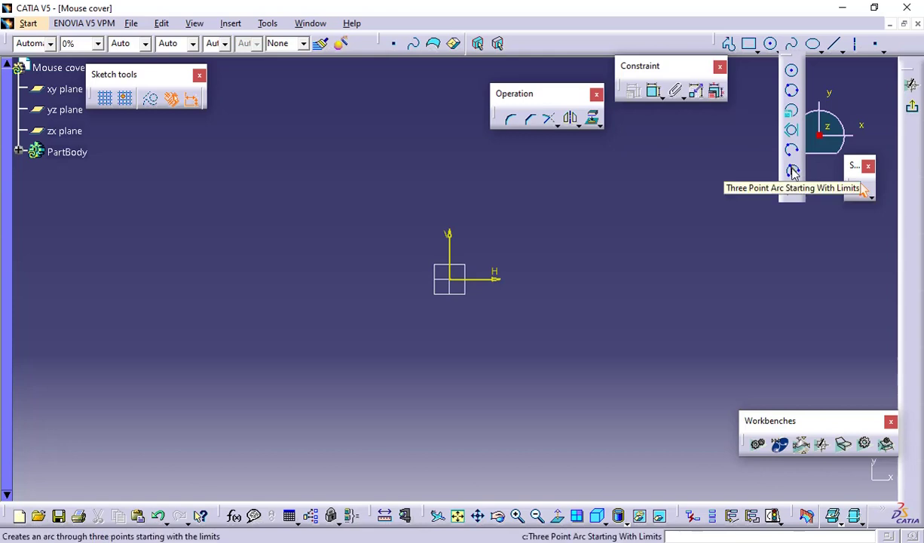
click(792, 171)
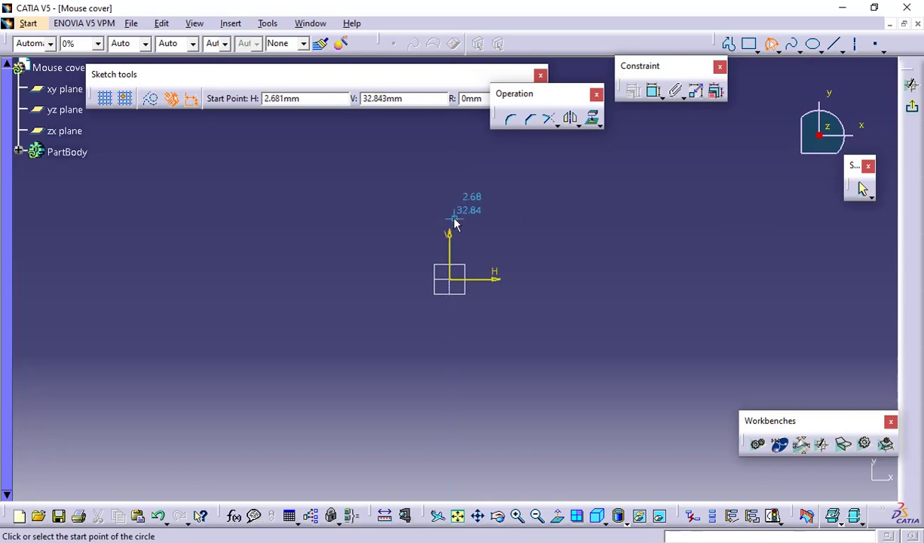
click(450, 218)
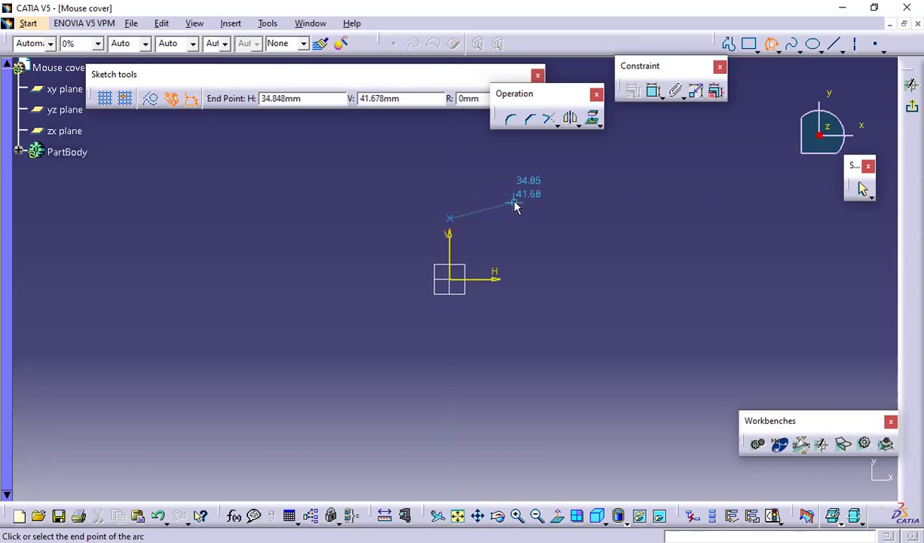
click(517, 201)
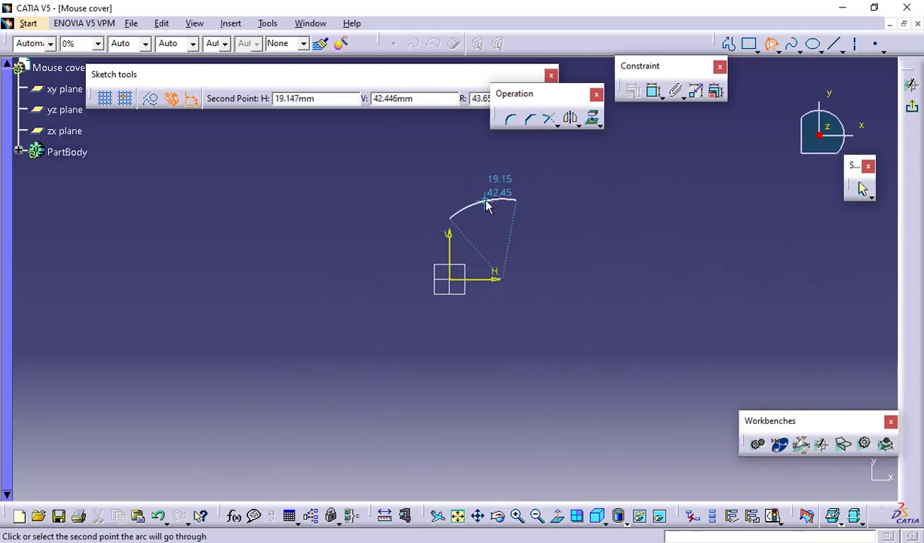
click(487, 207)
click(603, 193)
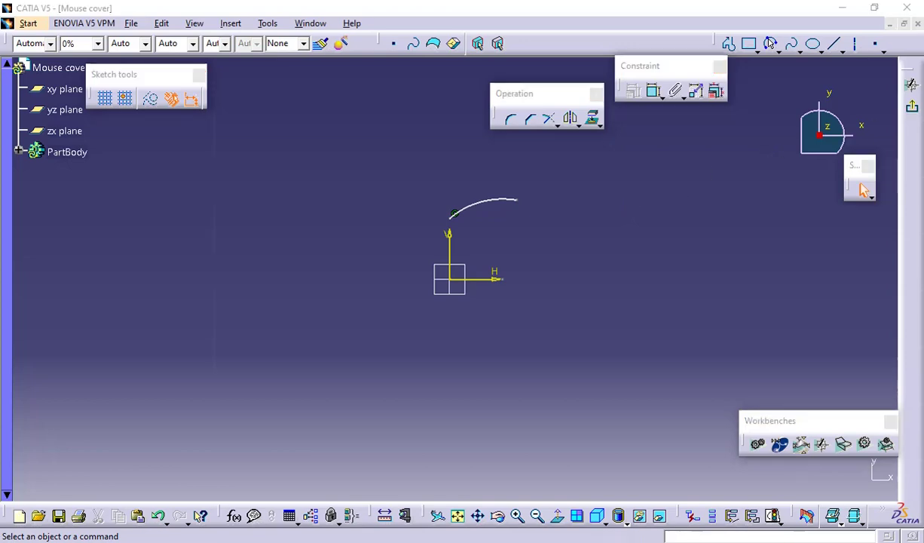
- Check the PDF drawing and draw a second three-point arc of about 54 mm radius from the first arc's free end
key(alt+Tab)
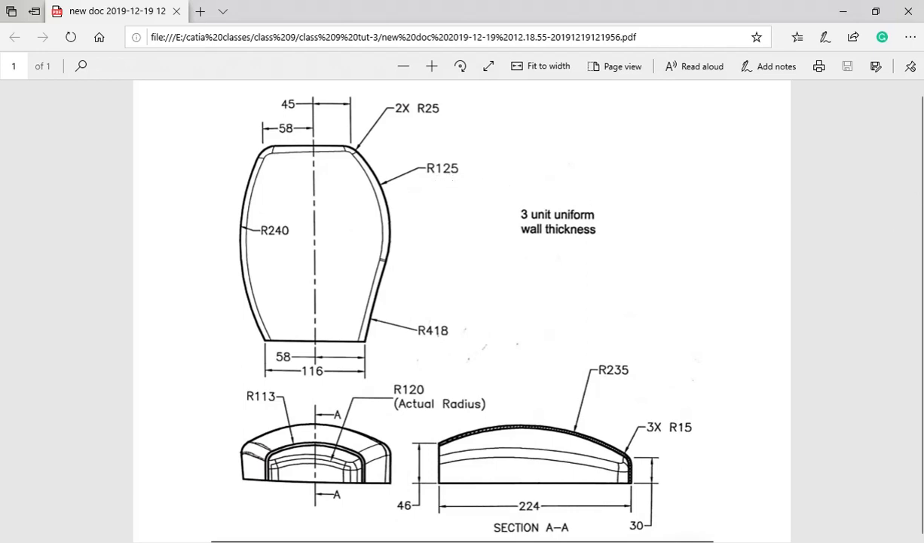
key(alt+Tab)
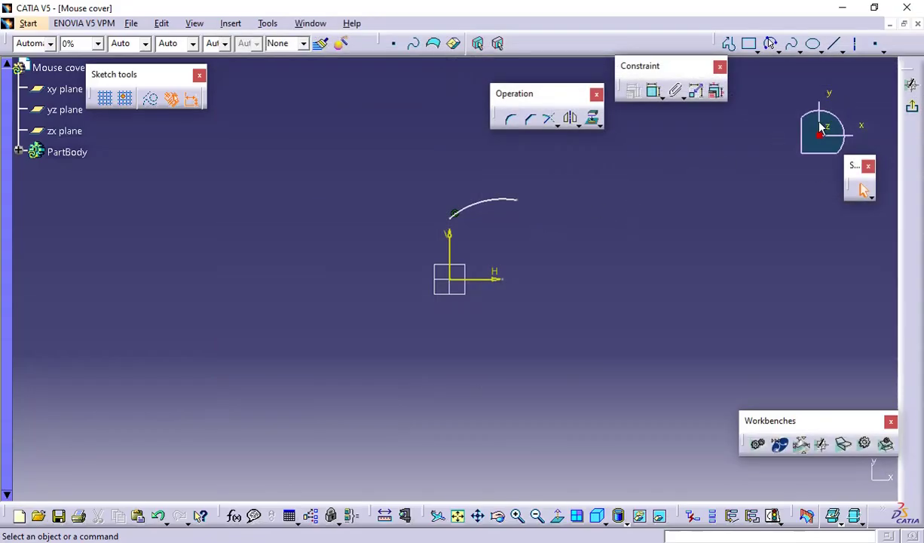
click(769, 43)
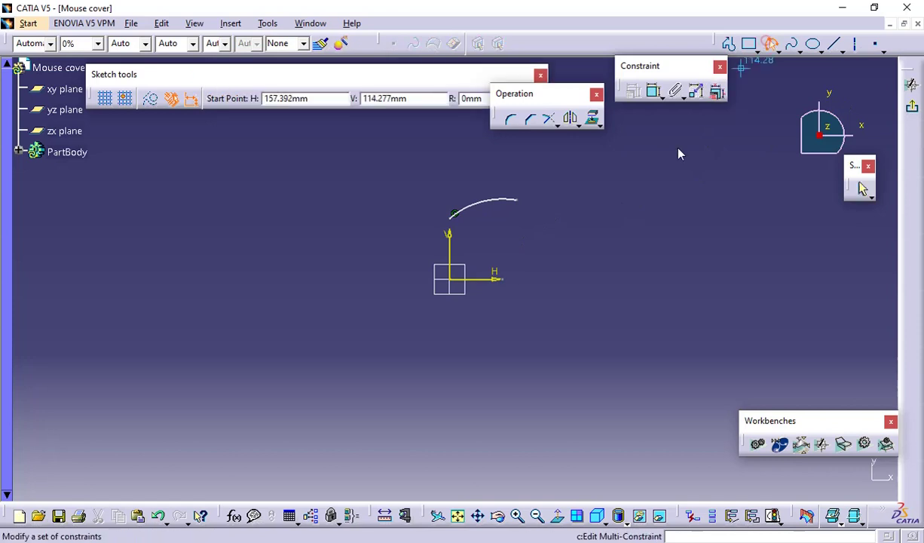
click(517, 200)
click(588, 211)
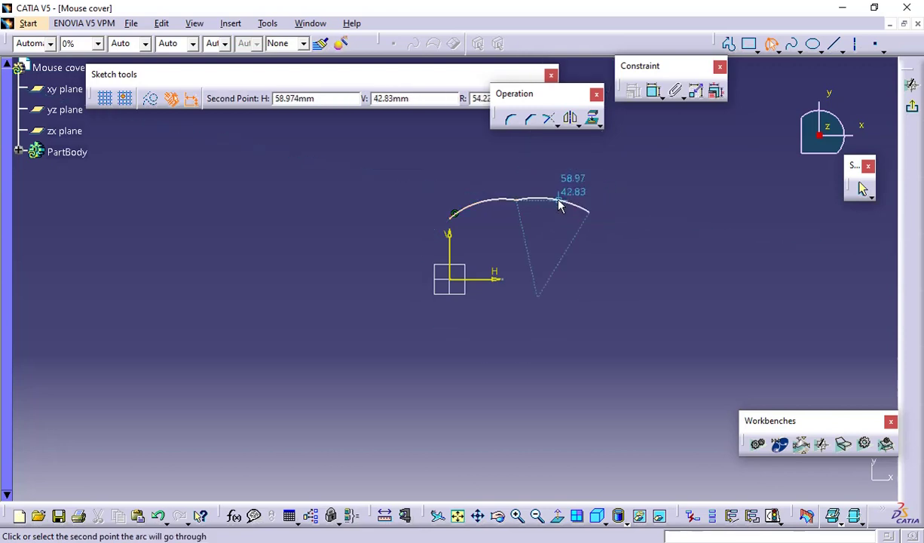
click(559, 203)
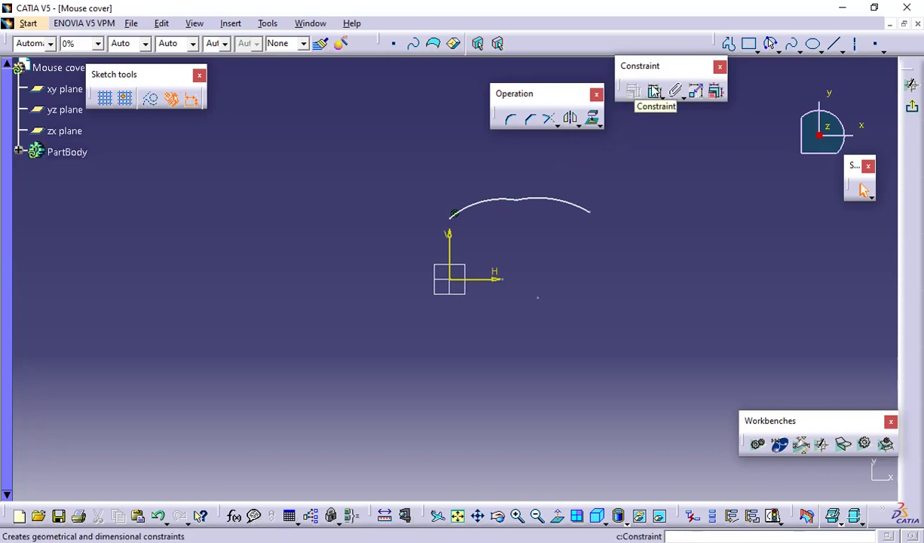
- Add radius dimensions to both arcs
click(653, 91)
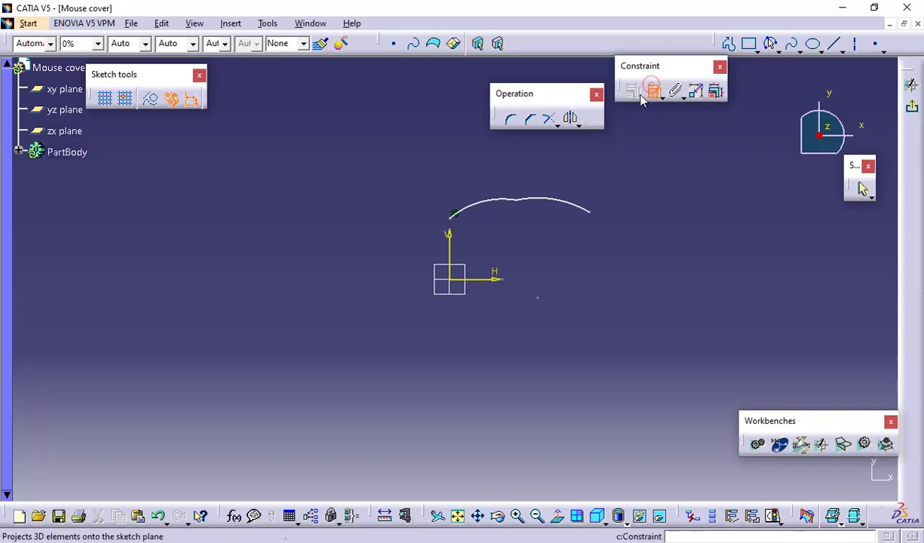
click(488, 204)
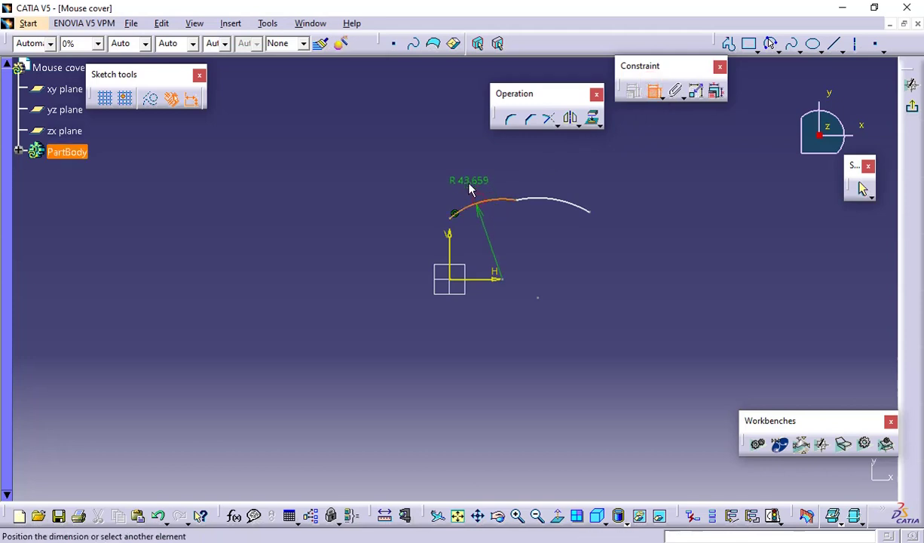
click(465, 183)
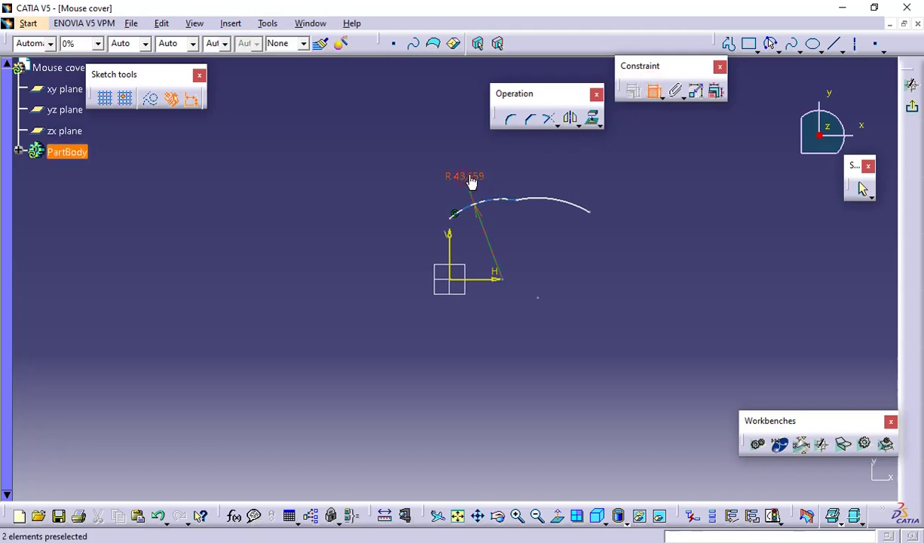
click(561, 200)
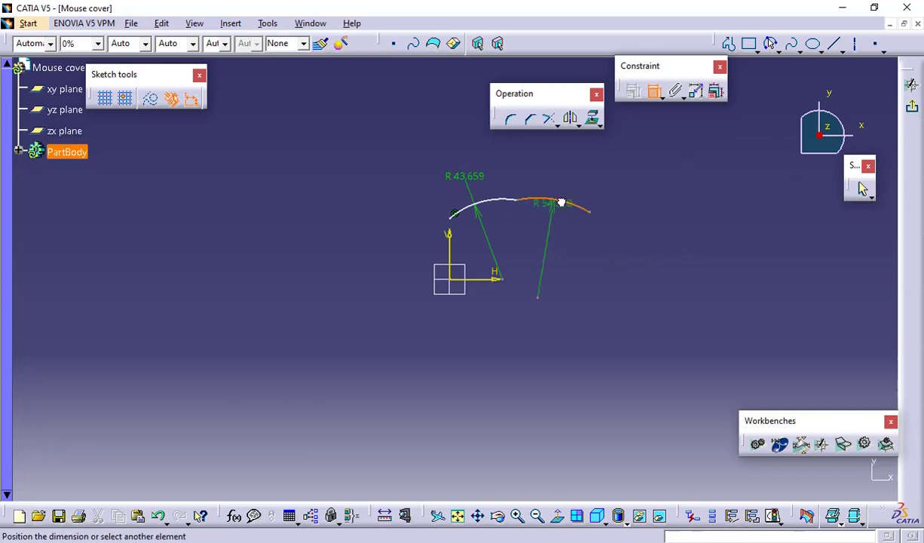
click(572, 181)
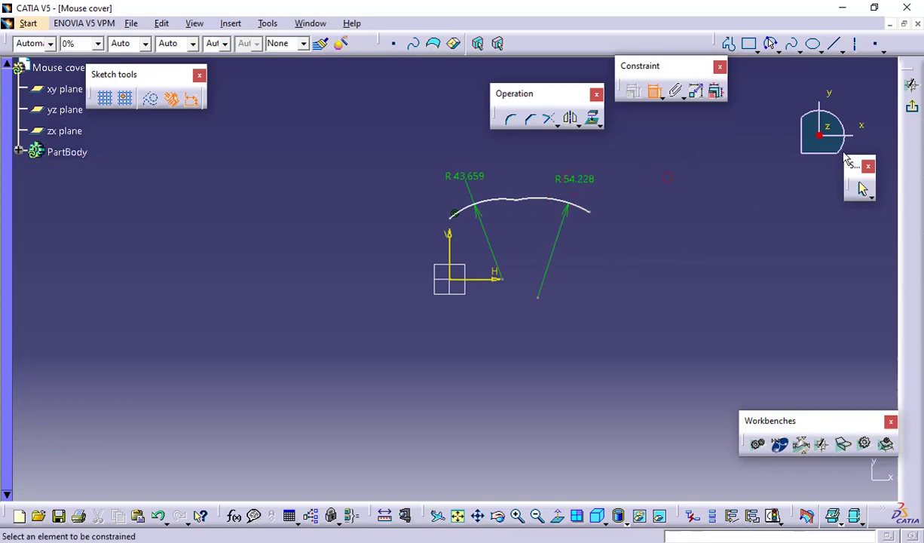
- Consult the PDF drawing and set the radius of the first arc, starting on the vertical axis, to 125 mm
key(alt+Tab)
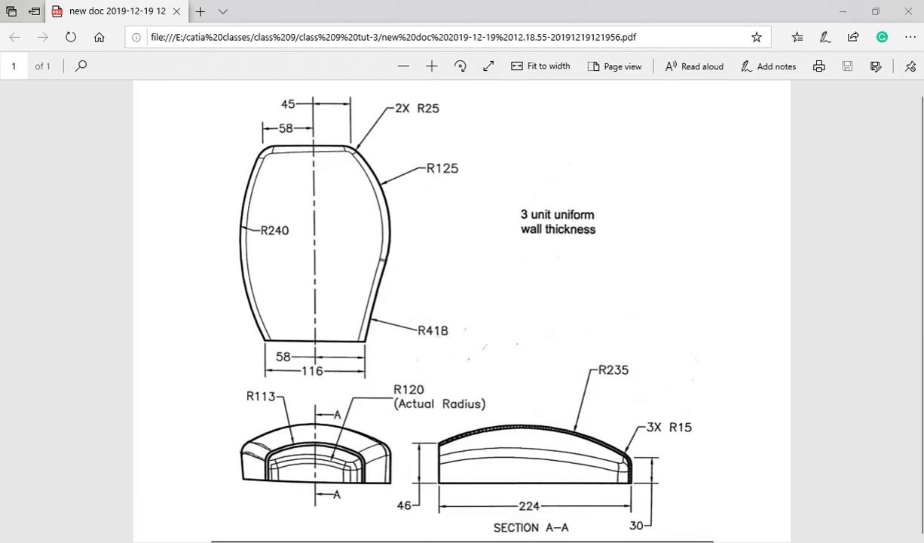
key(alt+Tab)
double_click(472, 178)
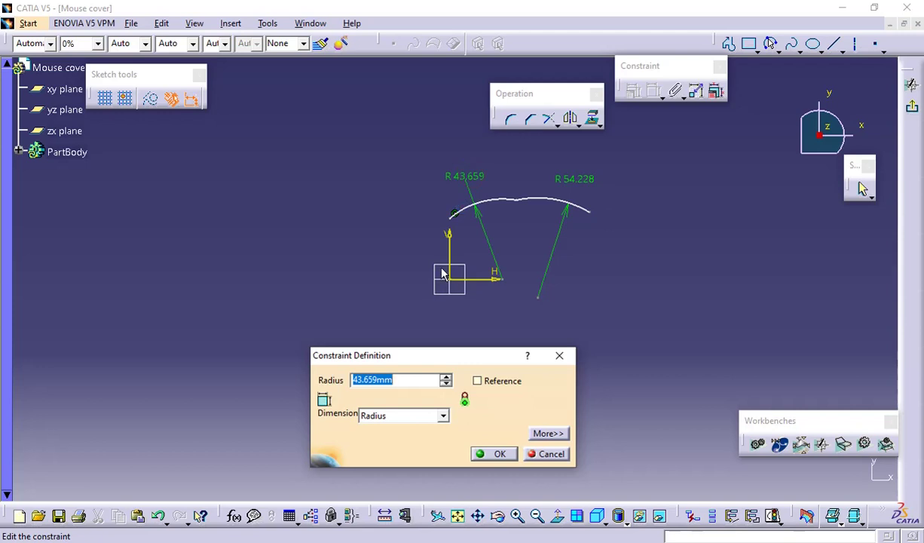
text(125)
key(Return)
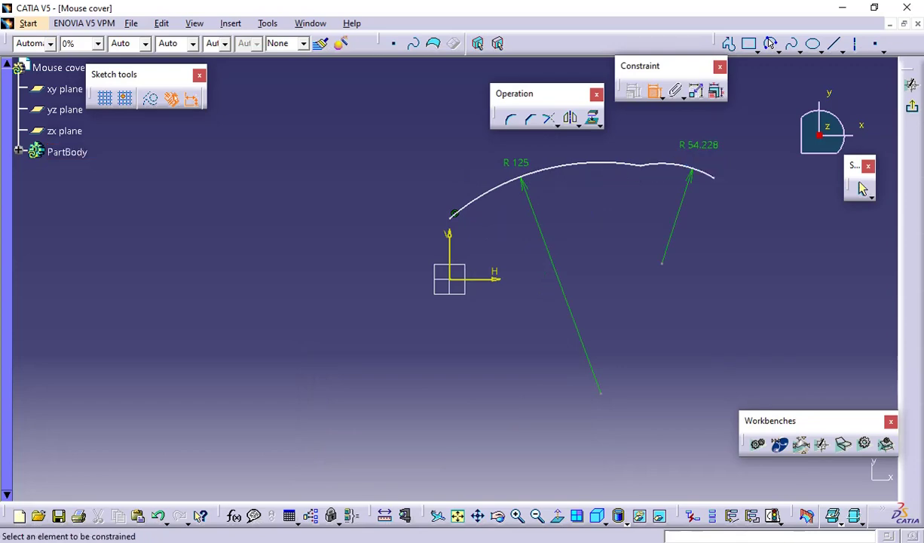
- Consult the PDF drawing and set the second arc's radius to 418 mm
key(alt+Tab)
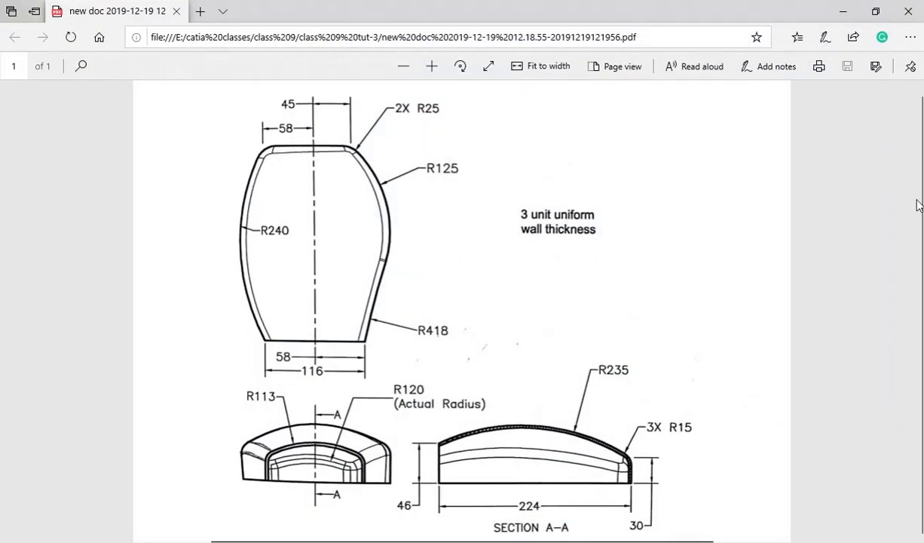
key(alt+Tab)
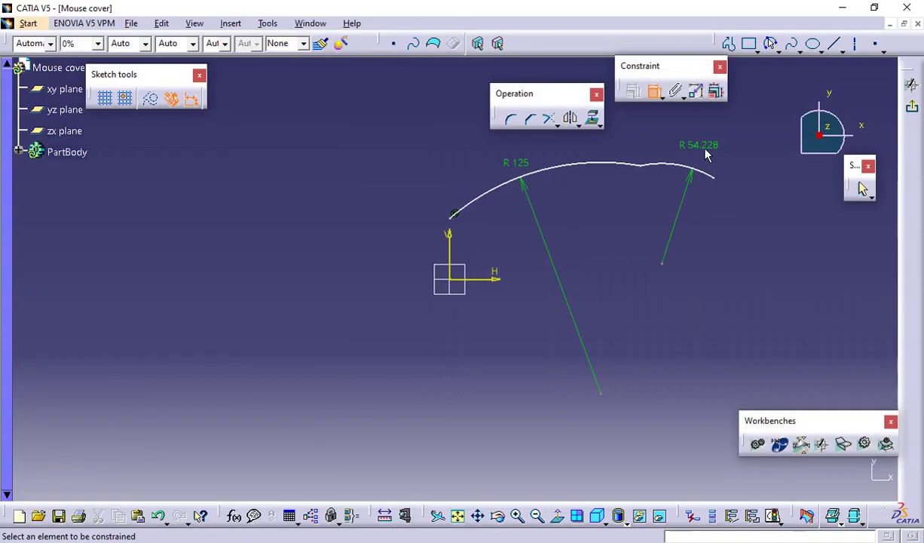
double_click(704, 147)
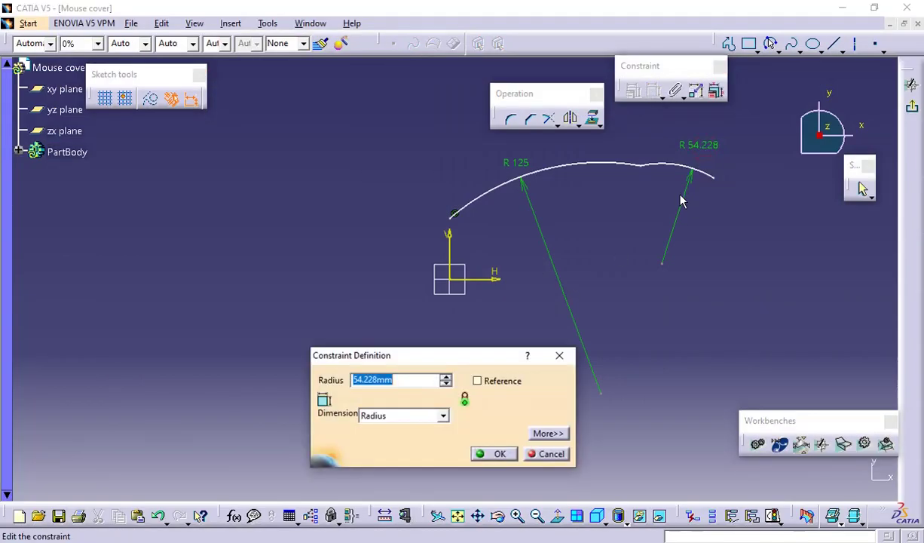
text(418)
key(Return)
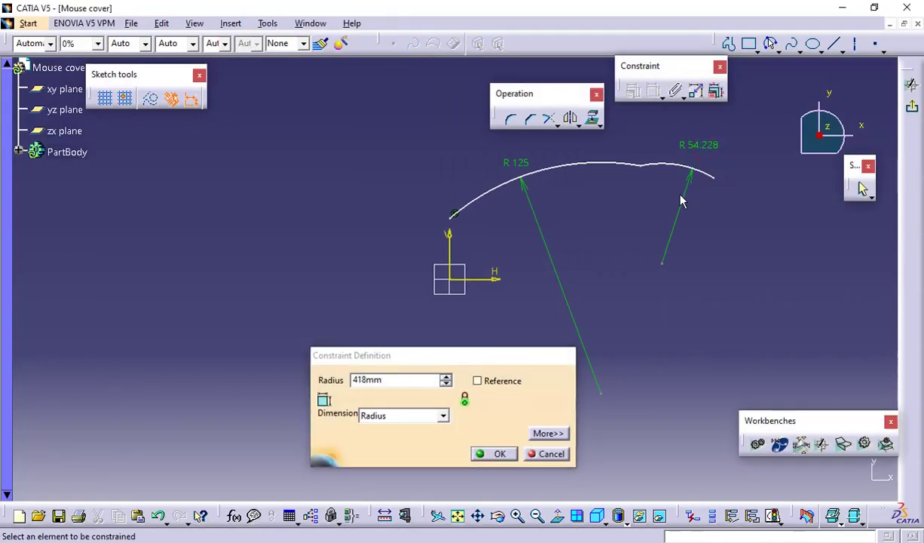
middle_drag(722, 248, 469, 277)
mouse_move(676, 259)
middle_down()
mouse_move(526, 262)
mouse_move(507, 328)
mouse_move(527, 311)
middle_up()
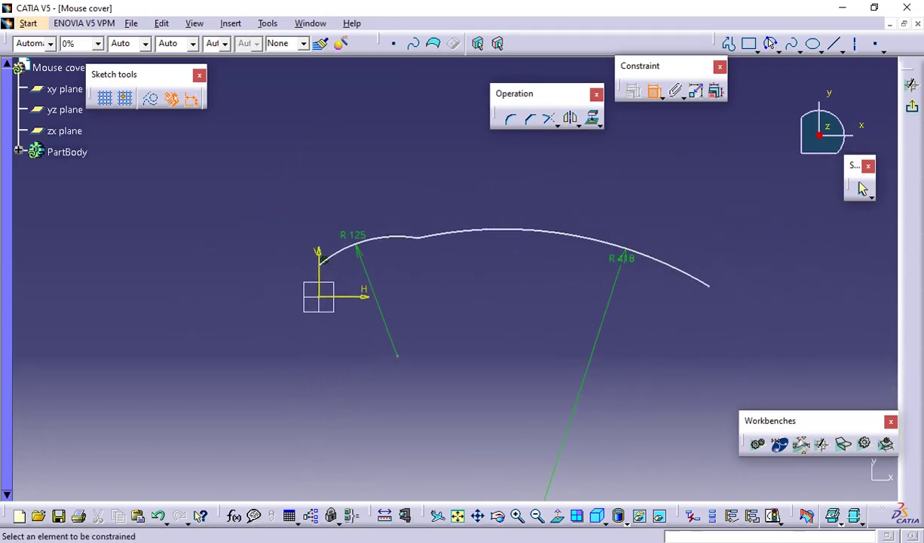
- Check the PDF drawing and make the R 418 arc tangent to the R 125 arc
key(alt+Tab)
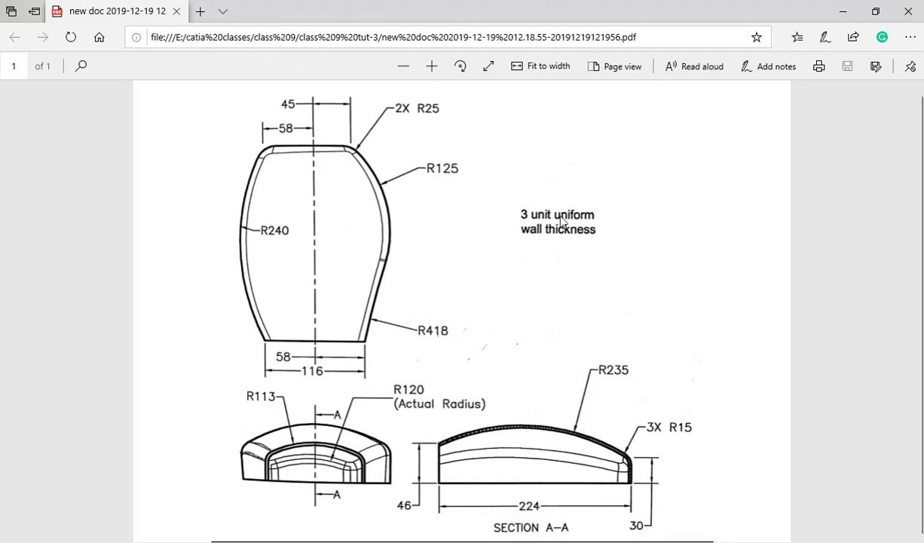
key(alt+Tab)
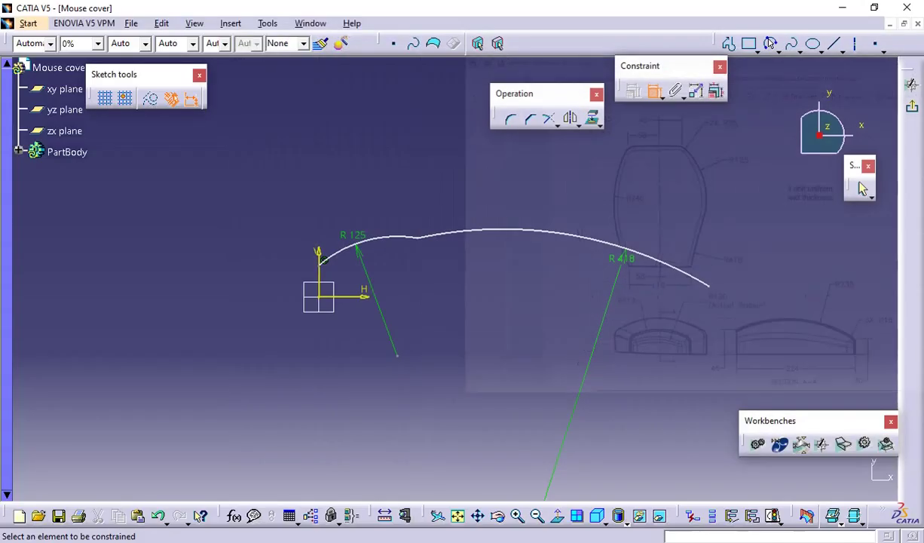
click(440, 233)
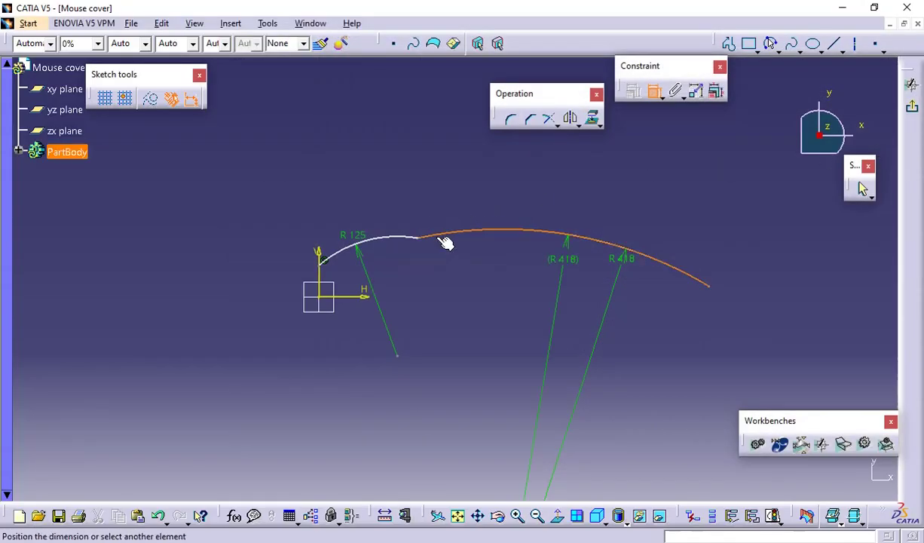
click(407, 240)
right_click(441, 186)
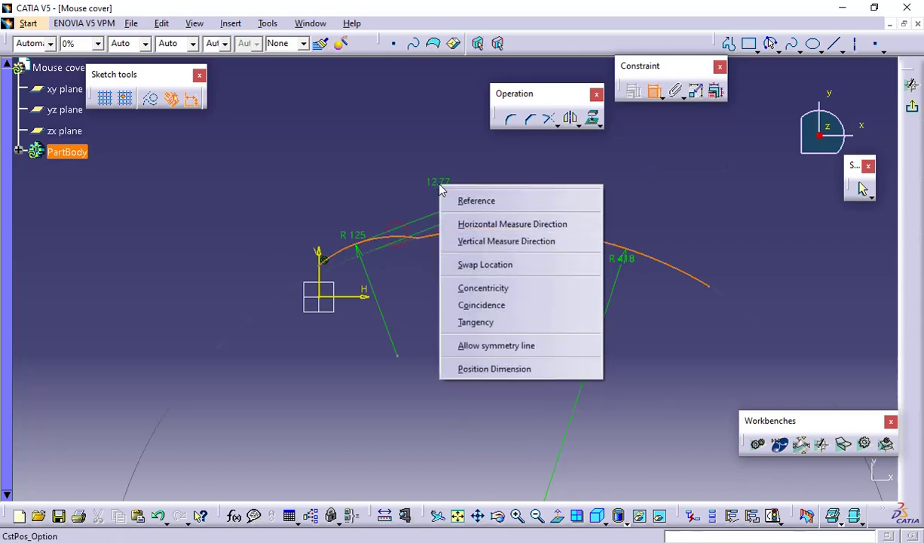
click(499, 323)
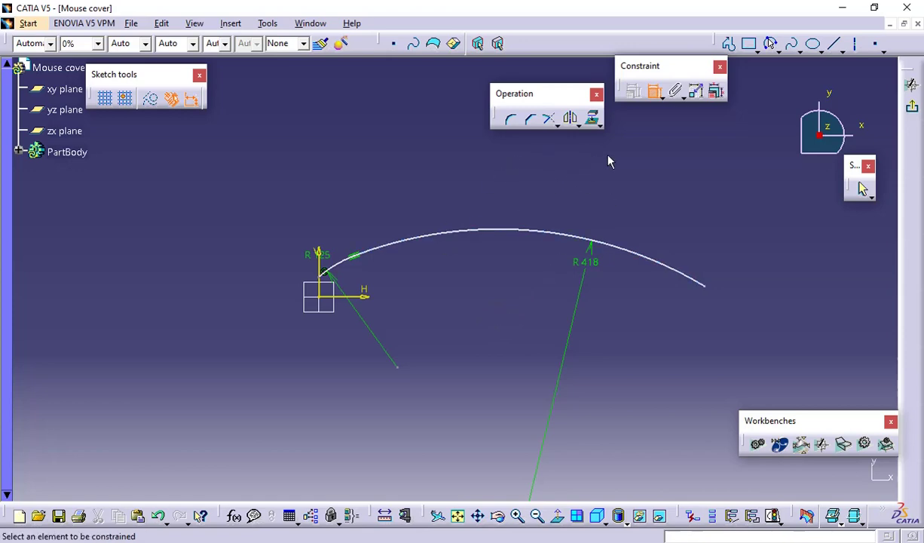
- Consult the PDF drawing and dimension the R 125 arc's start point 48 mm above the horizontal axis
key(alt+Tab)
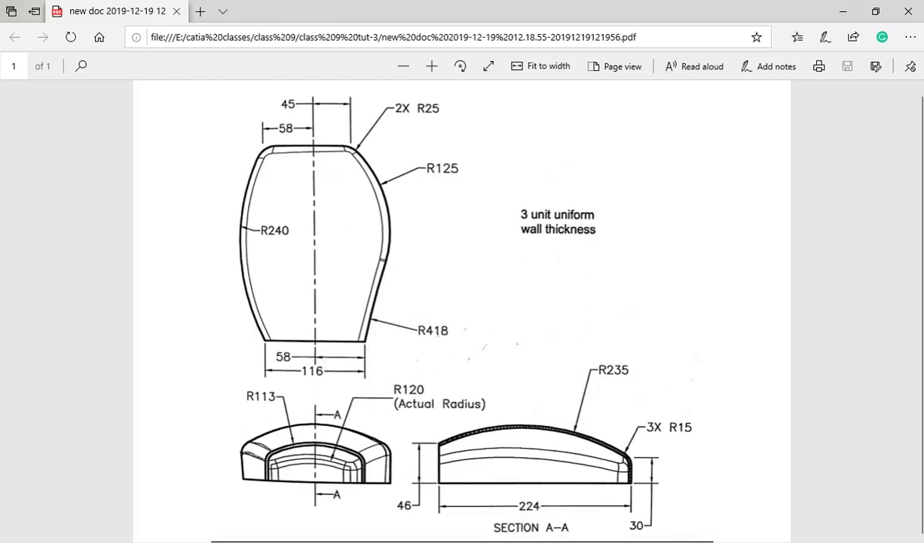
mouse_move(923, 132)
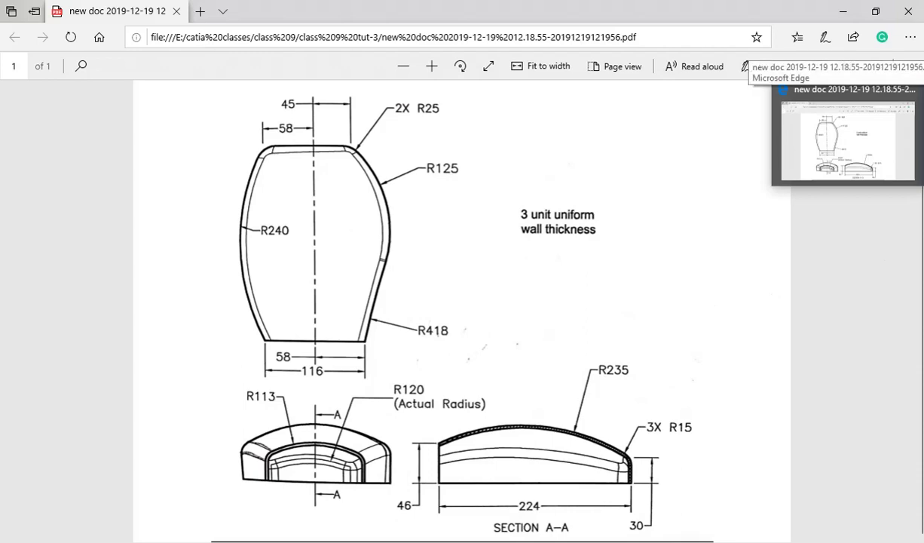
key(alt+Tab)
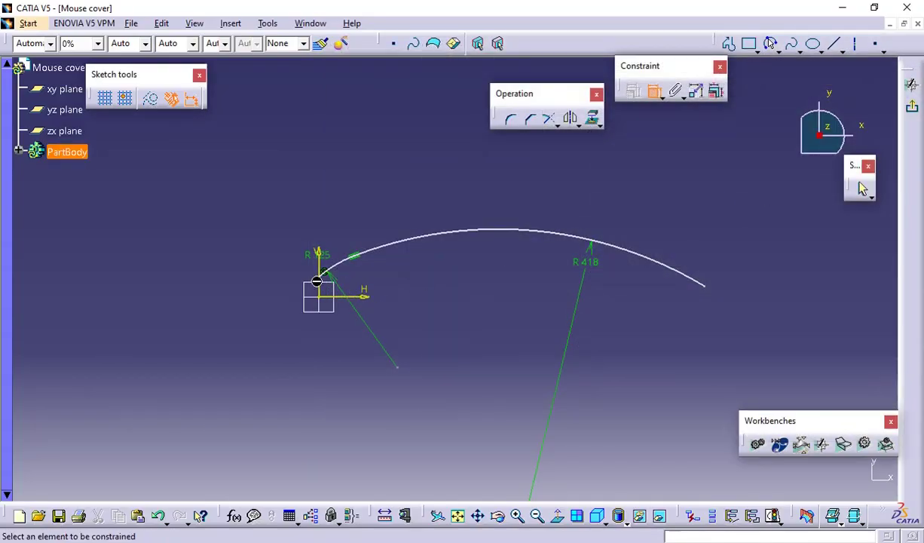
click(317, 277)
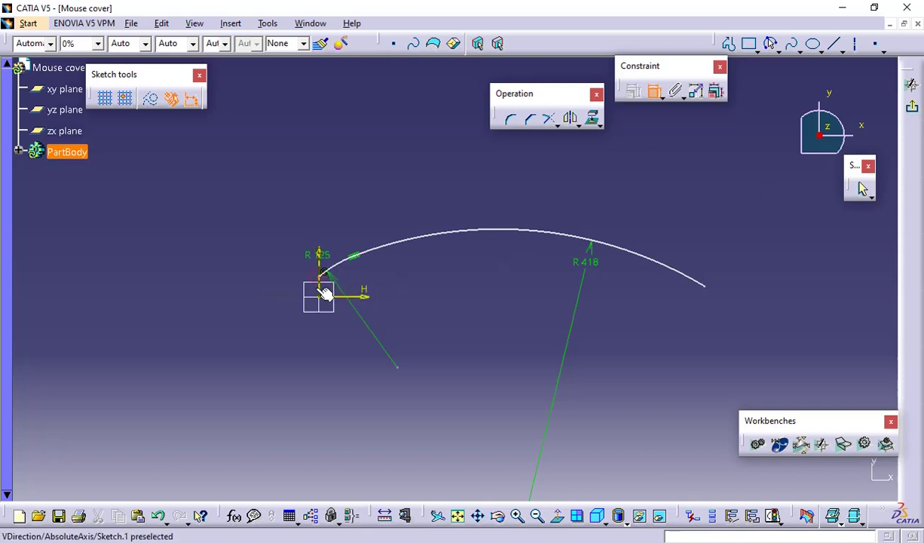
click(332, 300)
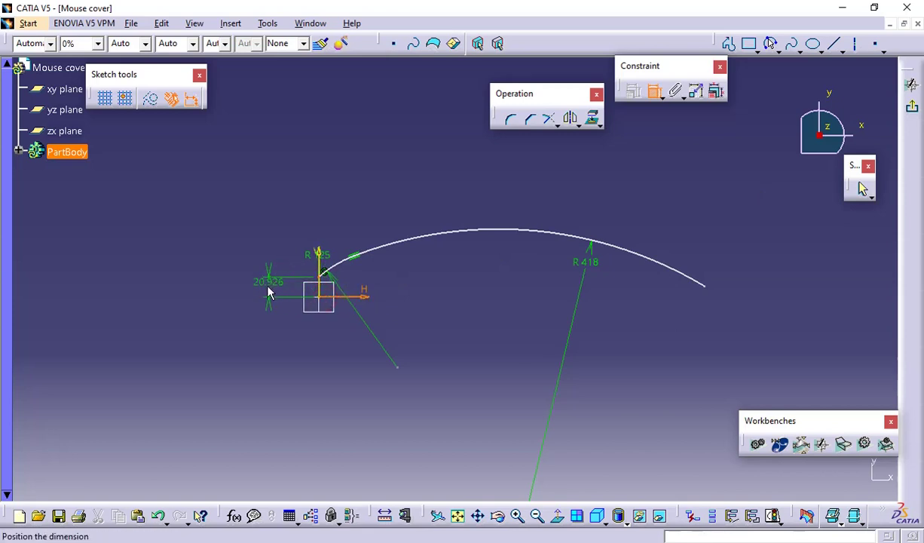
click(269, 290)
double_click(270, 281)
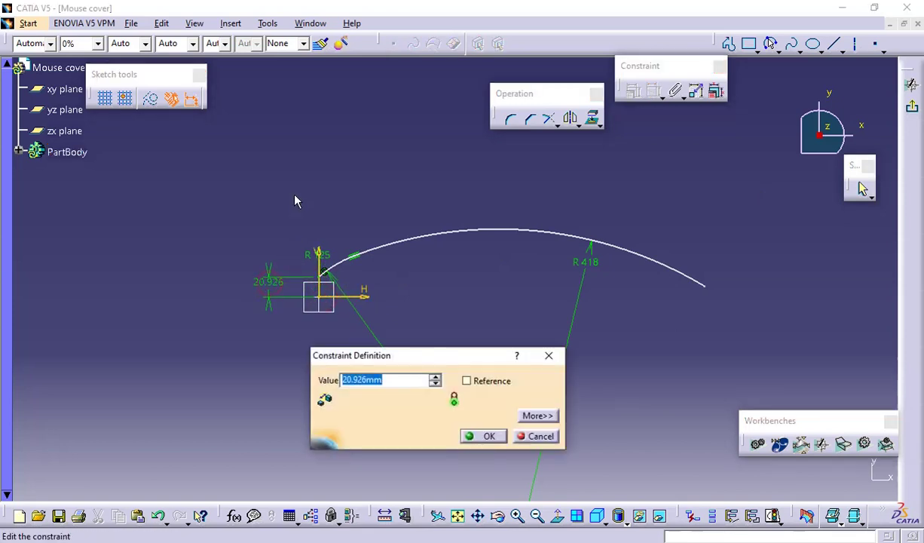
text(48)
key(Return)
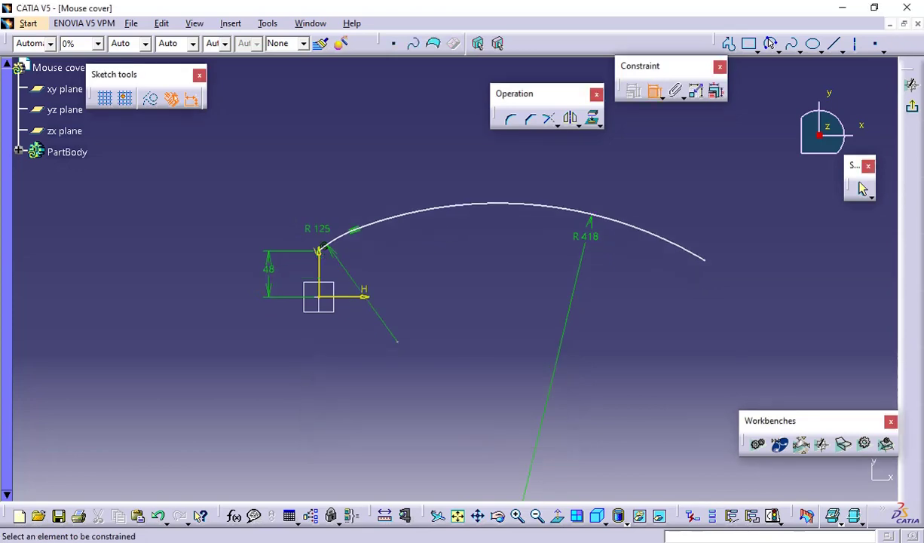
- Check the PDF drawing and dimension the R 418 arc's free end 58 mm above the horizontal axis
key(alt+Tab)
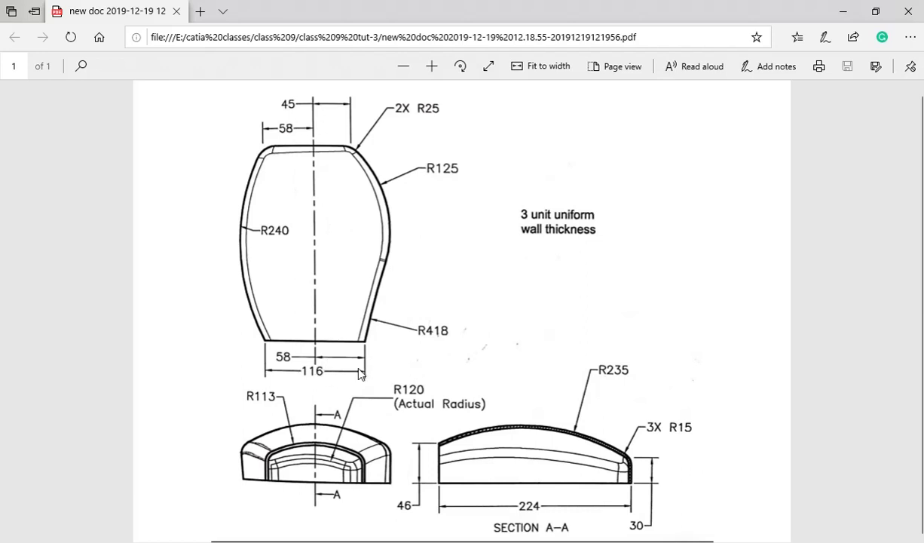
key(alt+Tab)
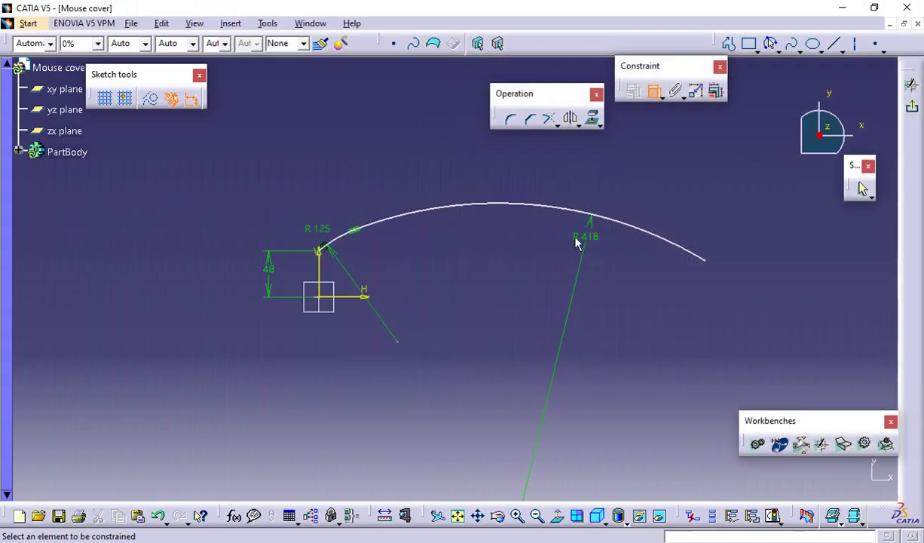
click(706, 260)
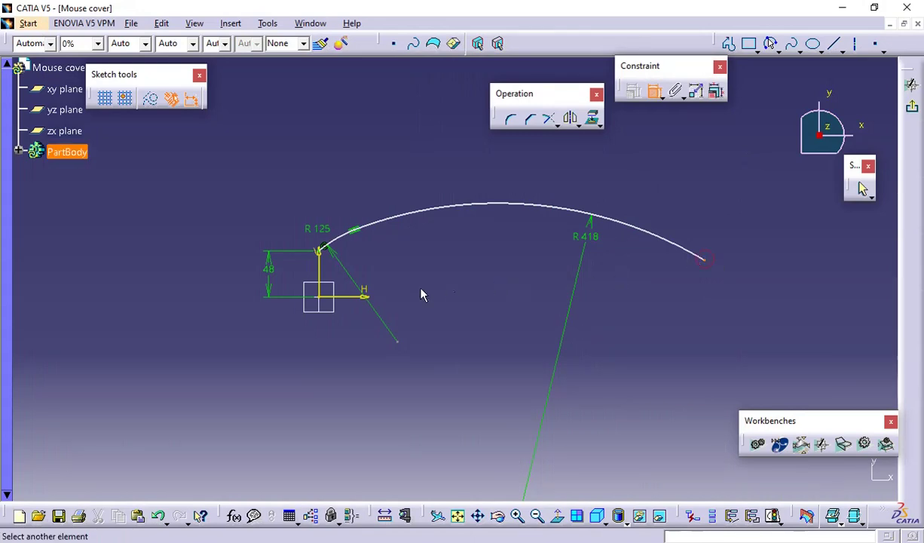
click(365, 299)
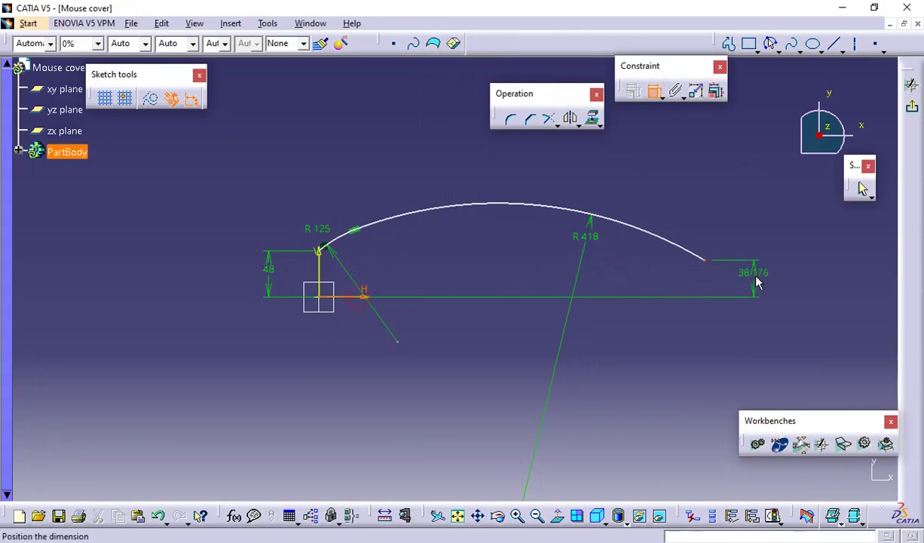
click(756, 239)
double_click(755, 237)
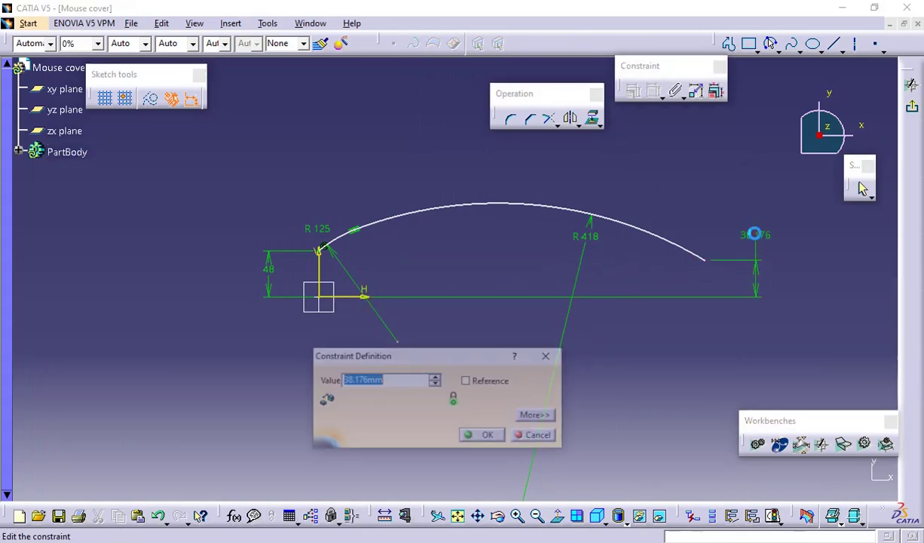
text(58)
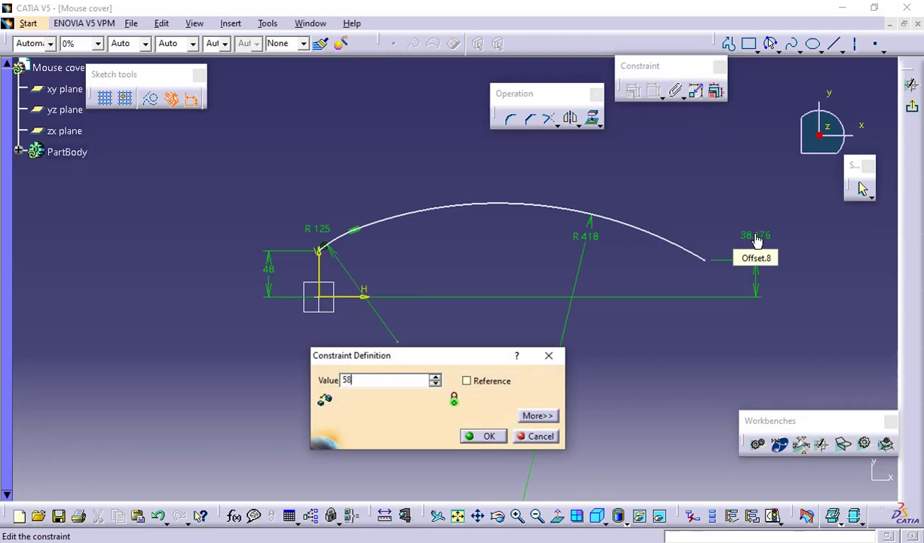
key(Return)
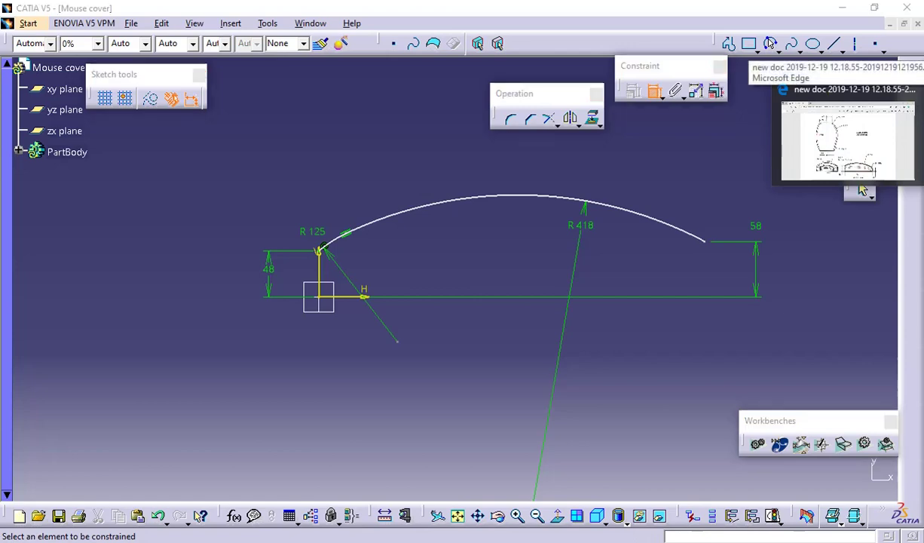
click(862, 189)
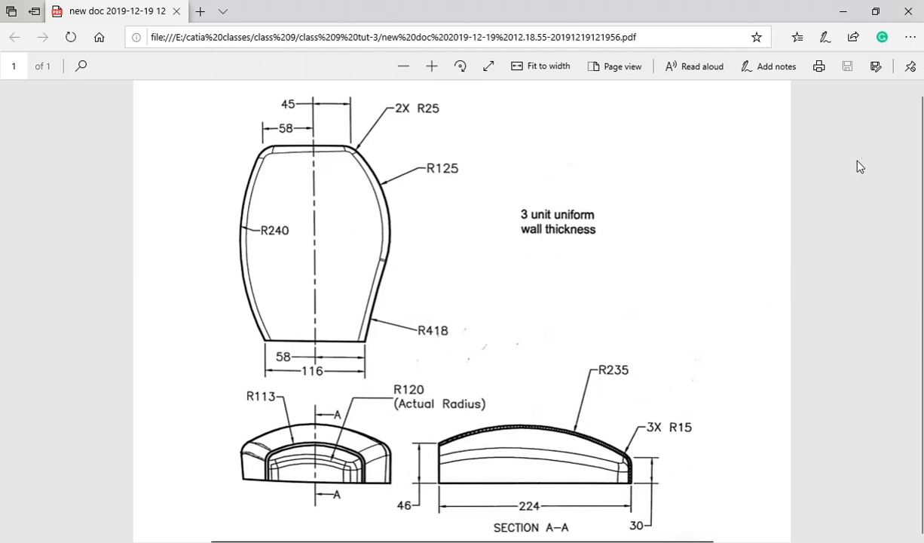
click(842, 11)
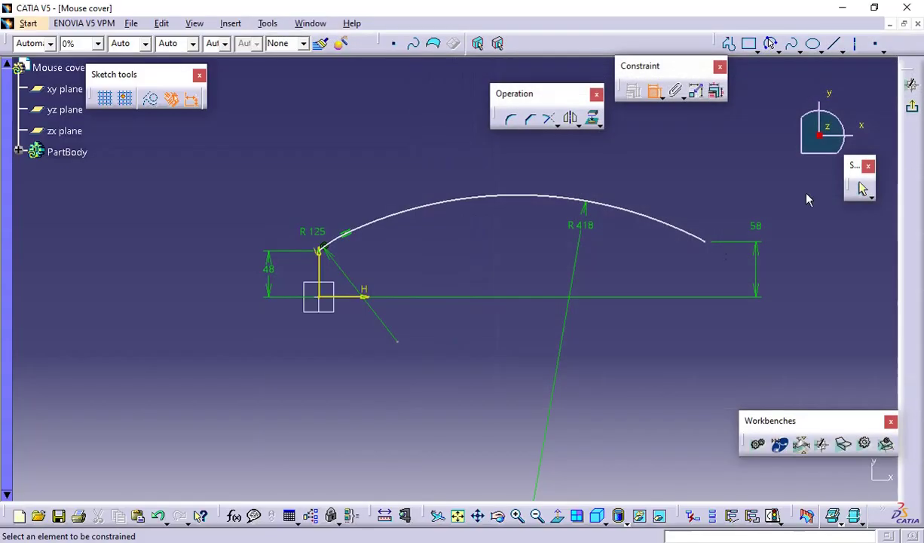
click(710, 244)
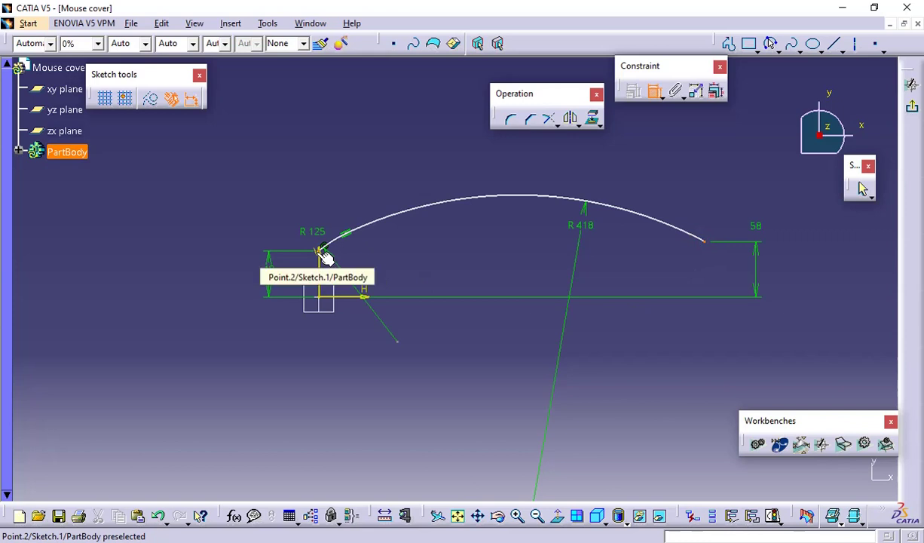
click(323, 253)
click(345, 351)
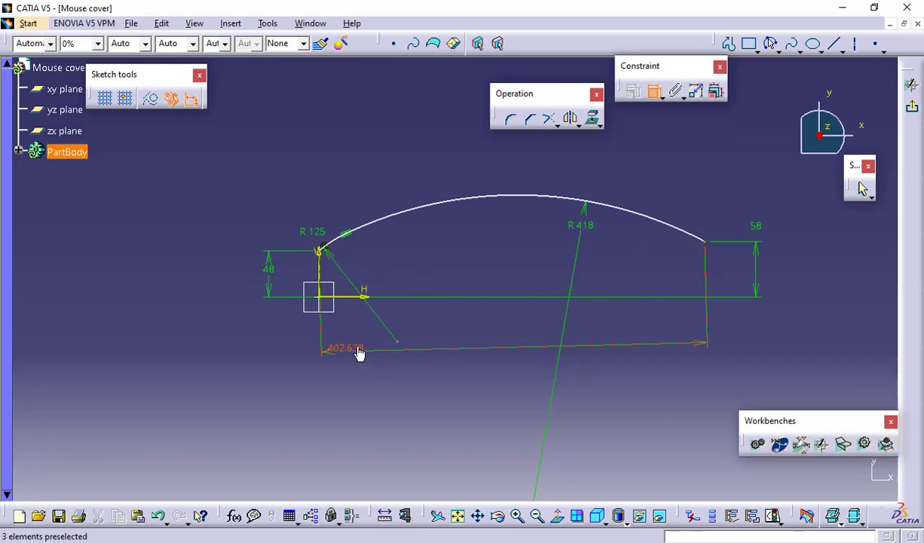
click(462, 348)
key(Delete)
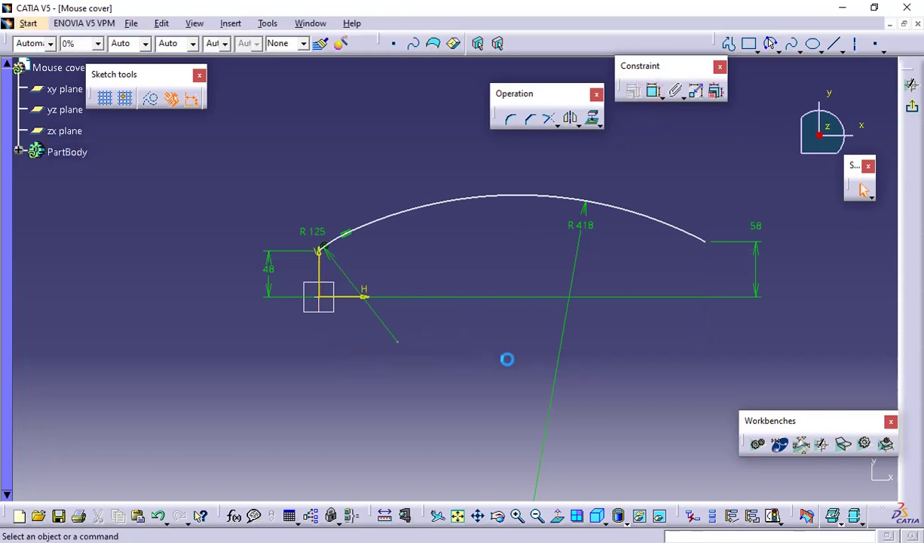
- Add a horizontal dimension between the outline's two outer endpoints and set it to 224 mm
click(653, 90)
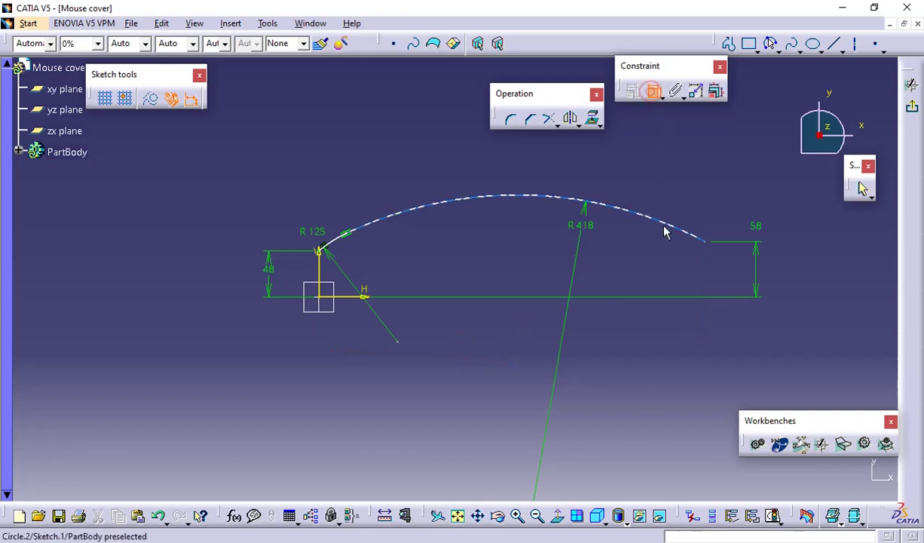
click(706, 247)
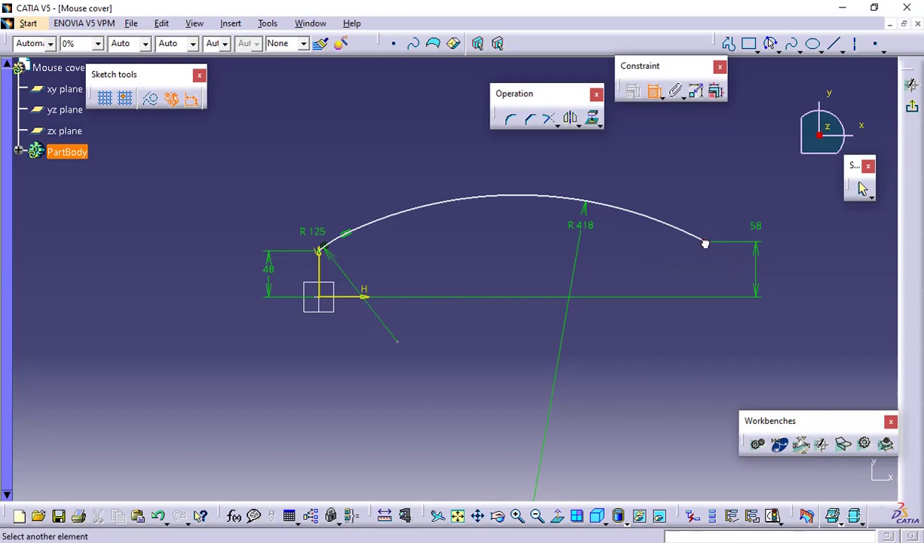
click(325, 258)
right_click(420, 258)
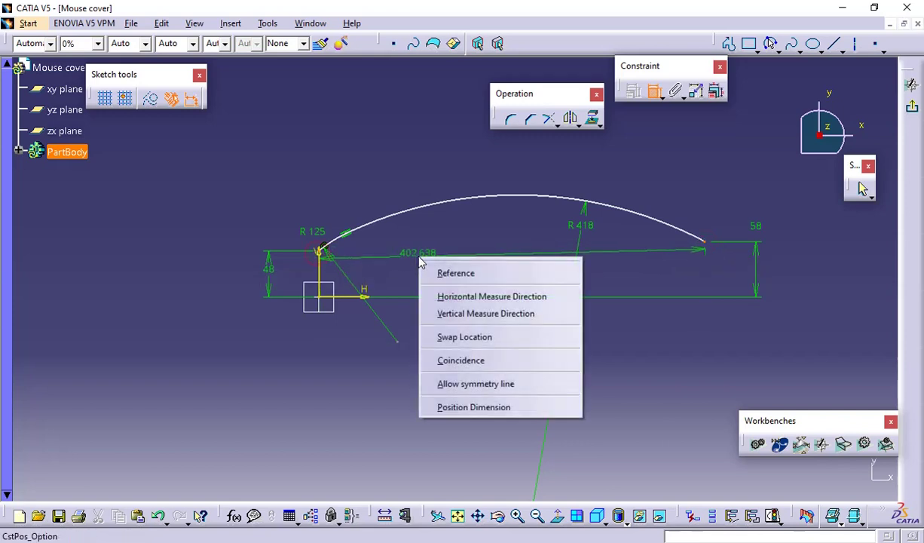
click(445, 299)
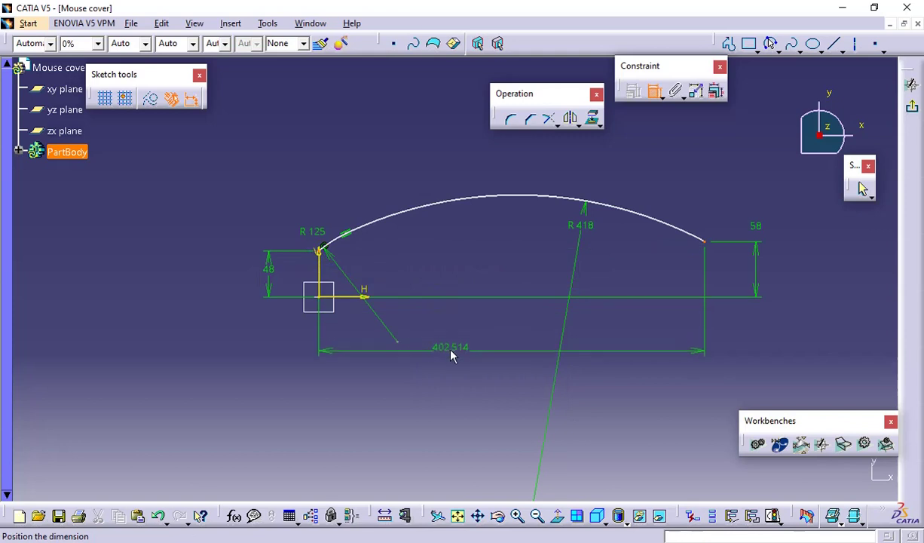
click(451, 351)
double_click(452, 346)
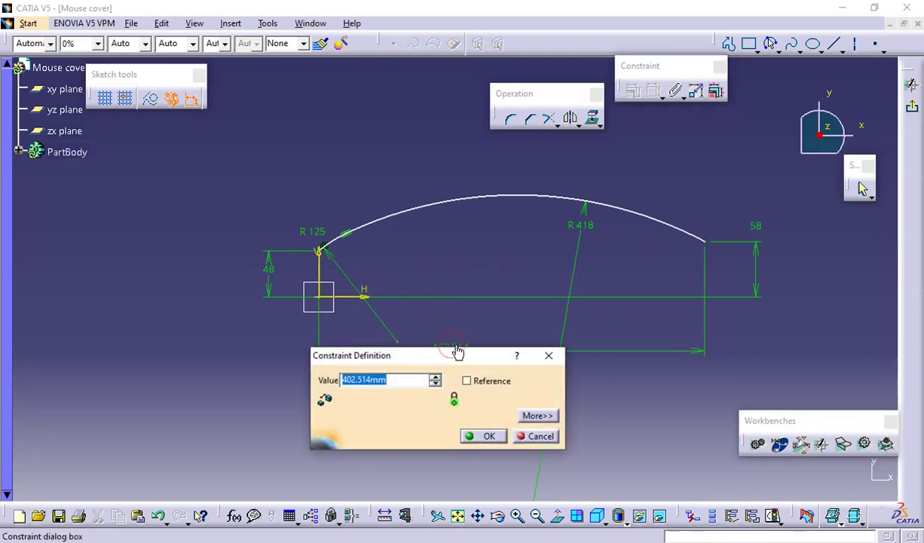
text(224)
key(Return)
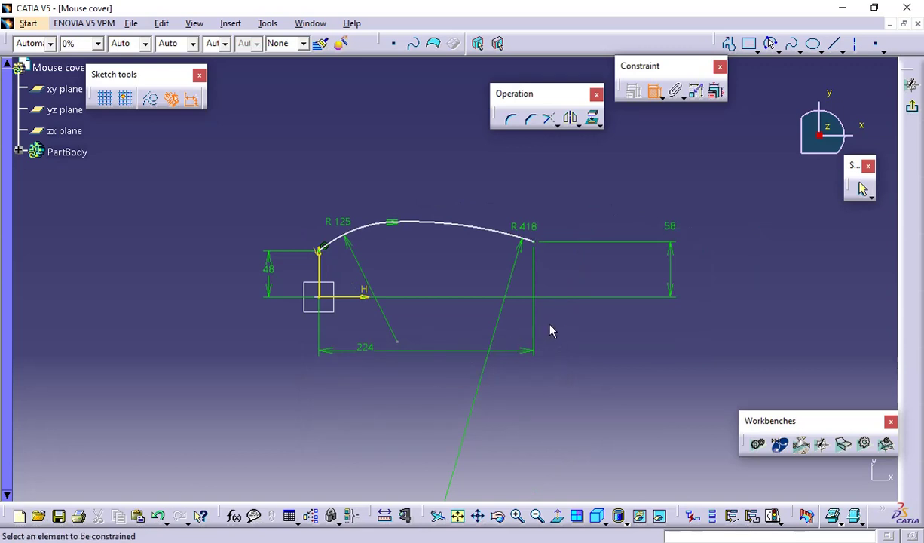
- Reposition the two tangent arcs slightly by hand and compare the outline with the PDF drawing
click(653, 90)
drag(368, 234, 412, 250)
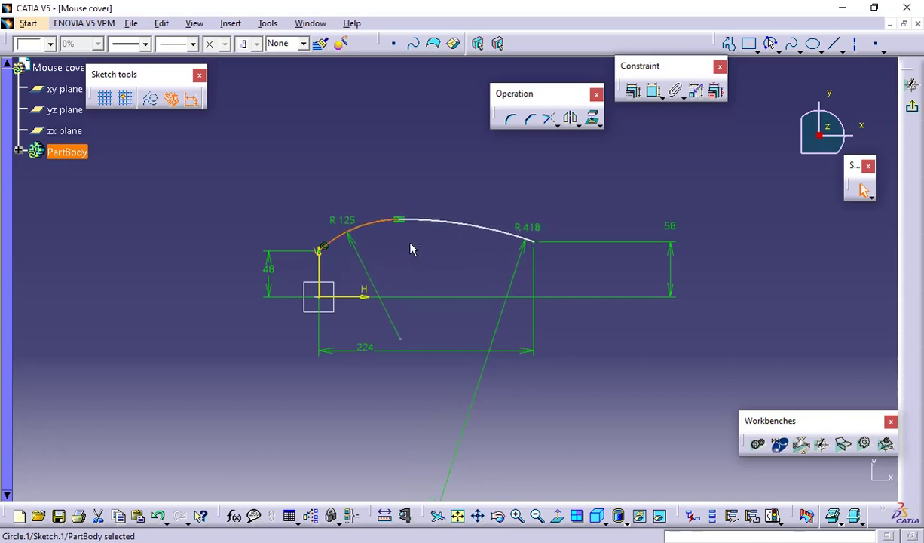
mouse_move(440, 221)
mouse_down()
mouse_move(508, 206)
mouse_move(386, 223)
mouse_move(479, 216)
mouse_move(452, 217)
mouse_up()
click(462, 196)
key(alt+Tab)
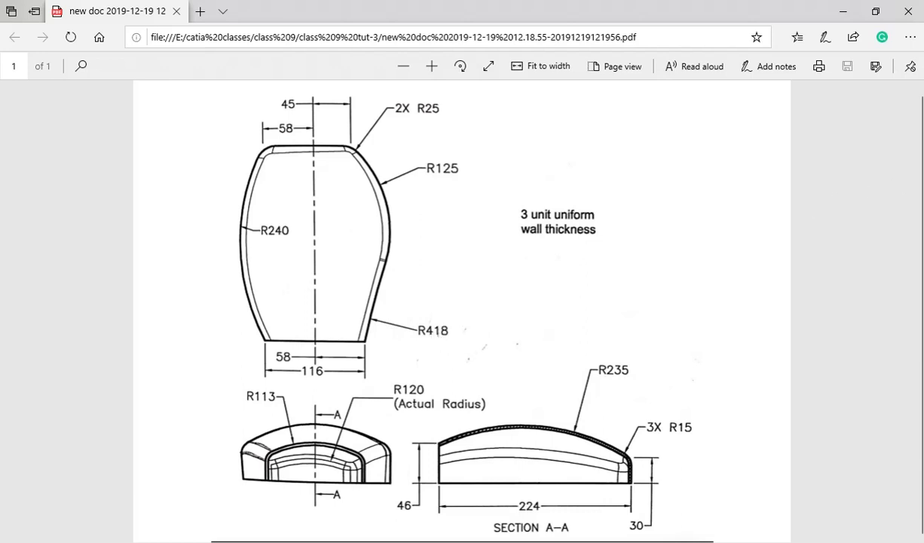
click(842, 12)
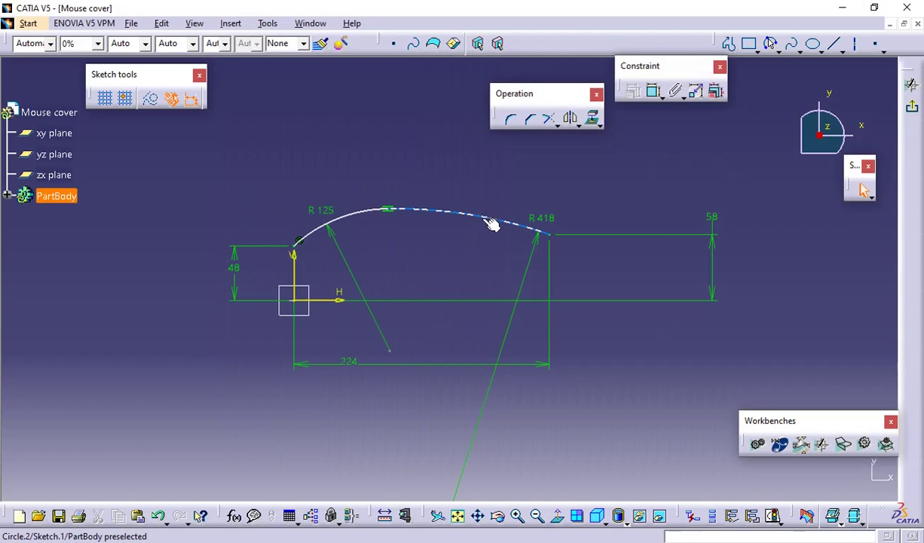
- Delete the R 418 radius dimension and the second arc, keeping the R 125 arc and the dimensioned endpoint
middle_drag(469, 296, 464, 309)
middle_drag(435, 412, 441, 415)
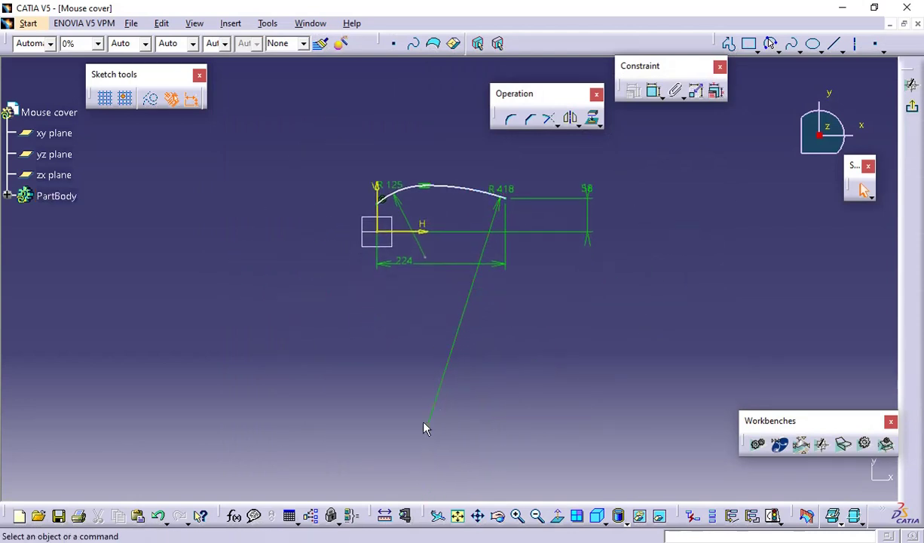
click(434, 420)
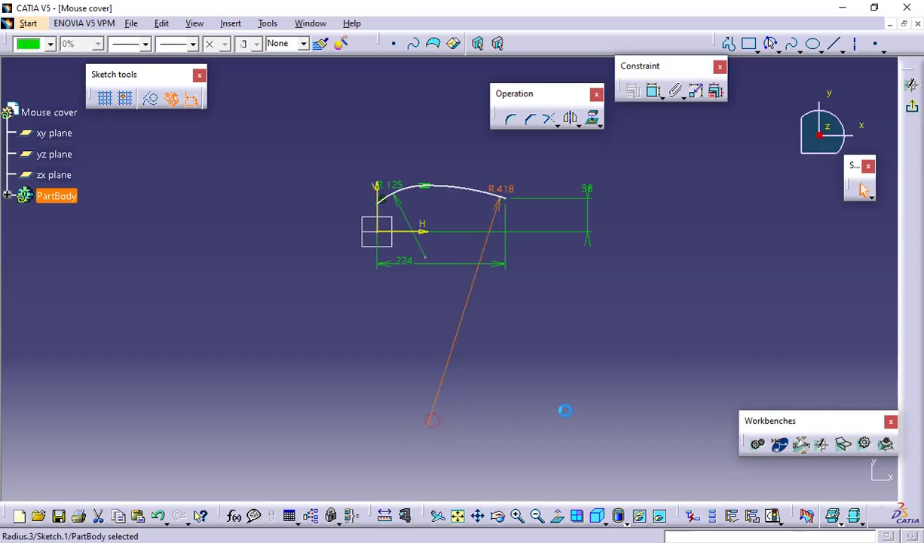
key(Delete)
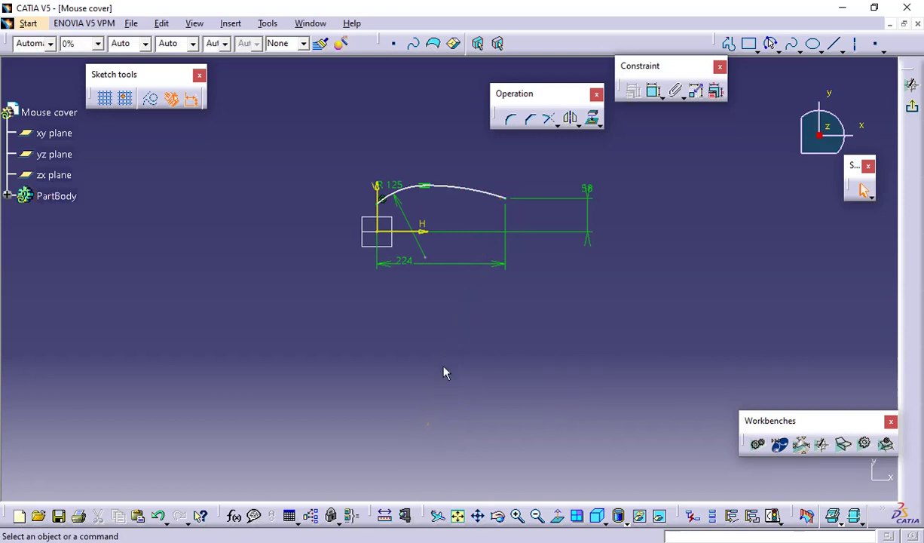
click(466, 189)
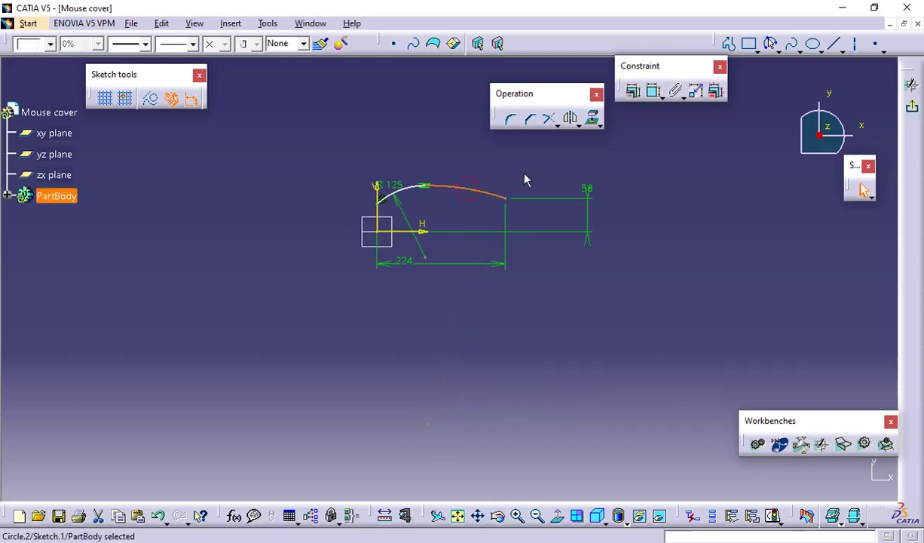
key(Delete)
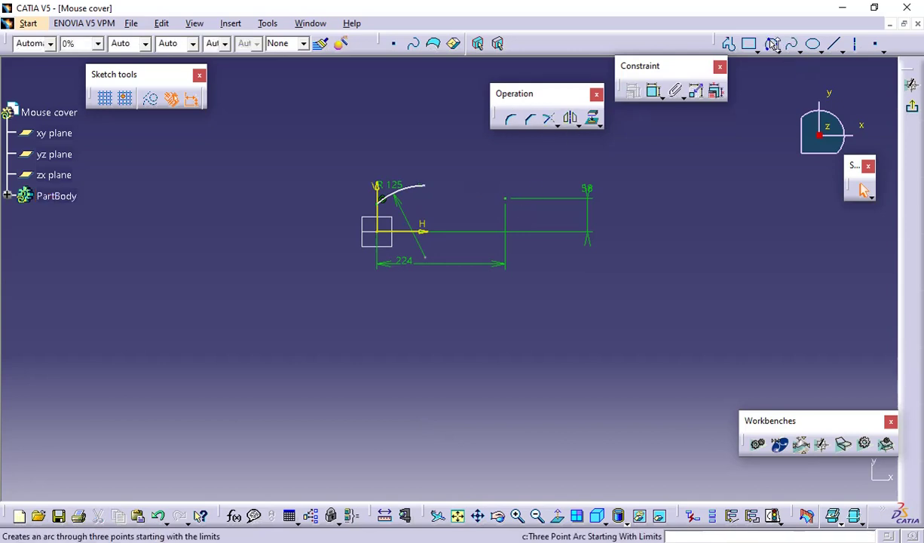
- Draw a three-point arc from the R 125 arc's free end to the endpoint dimensioned at 224 mm and 58 mm, sagging downward
click(769, 43)
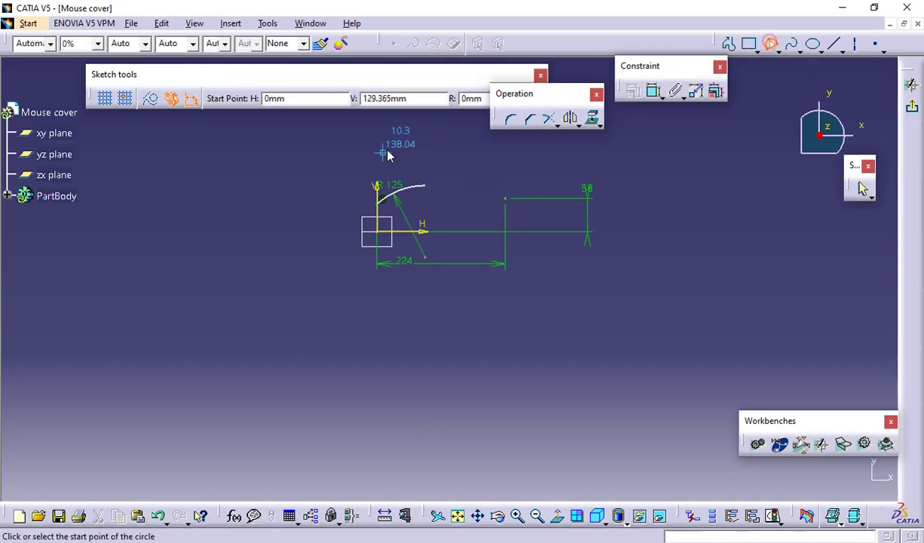
click(428, 187)
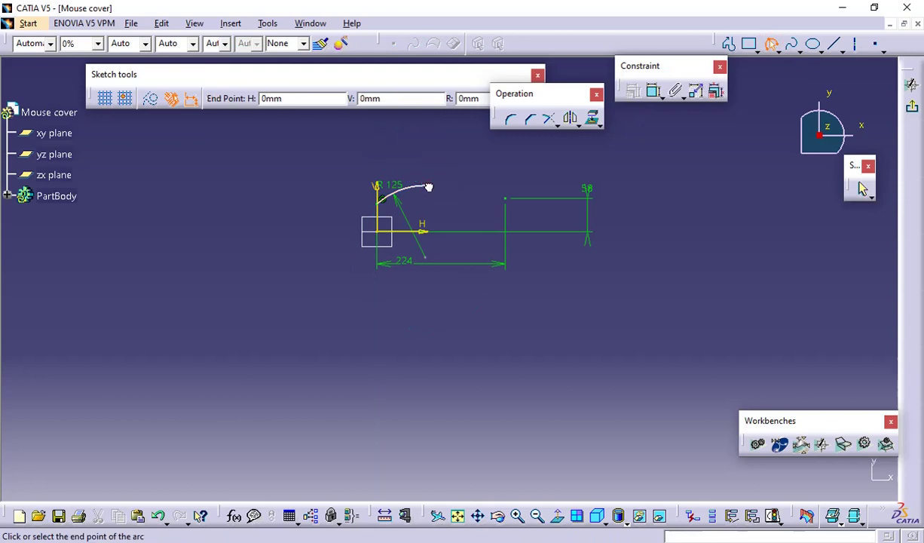
click(514, 202)
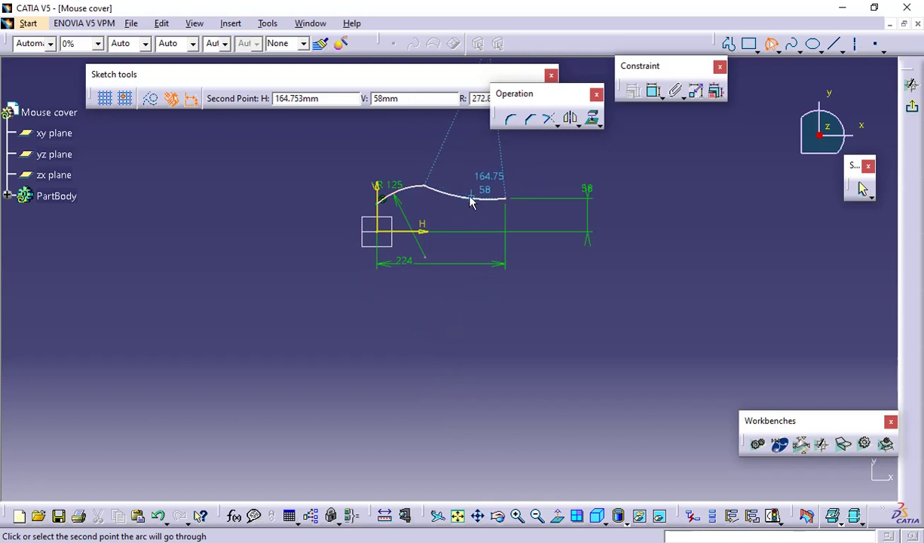
click(470, 200)
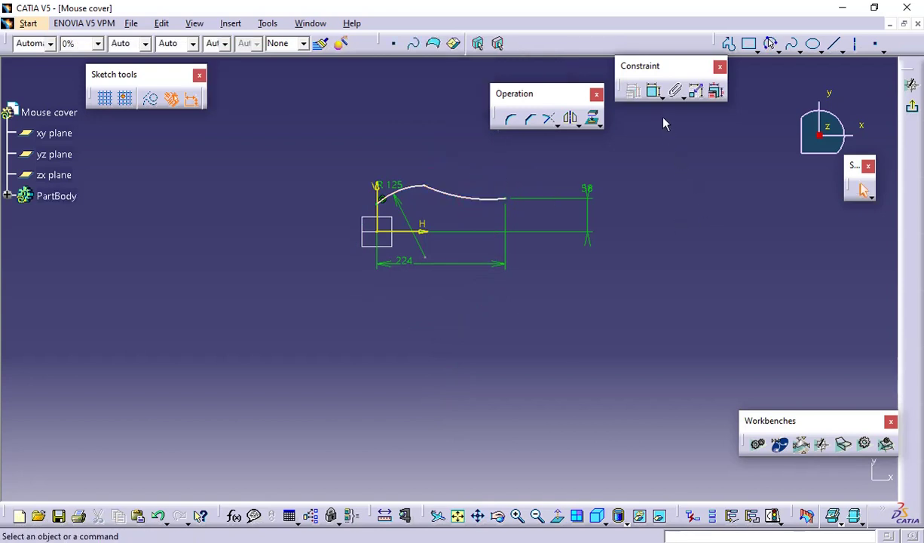
- Check the PDF drawing and dimension the new second arc's radius as 418 mm
click(654, 93)
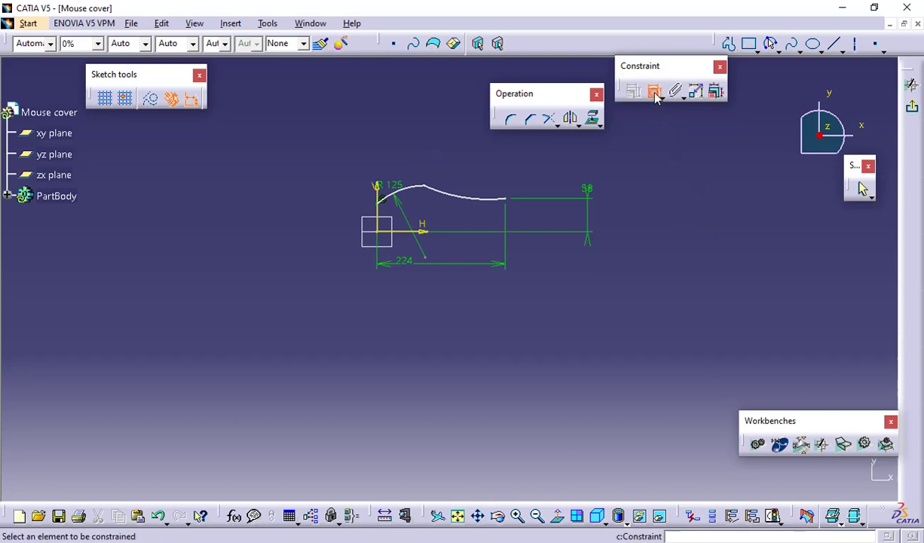
click(469, 198)
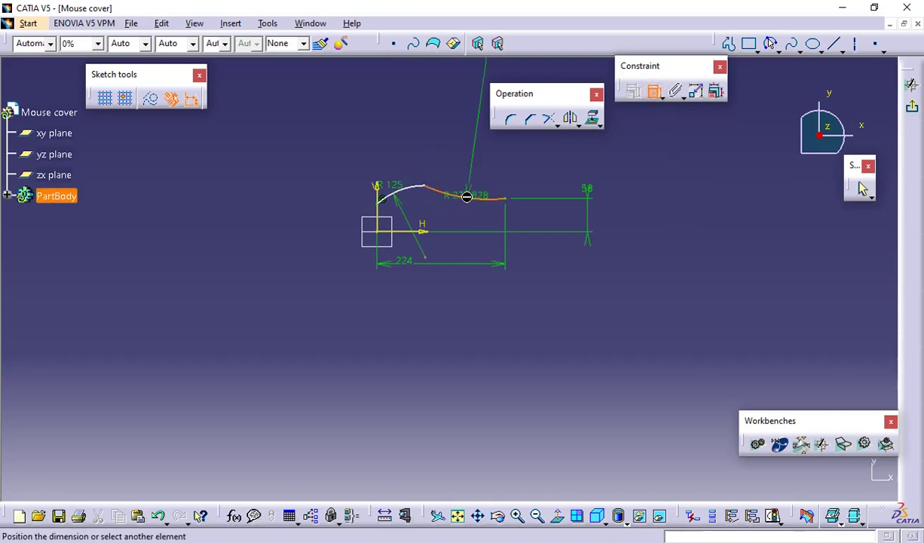
click(471, 186)
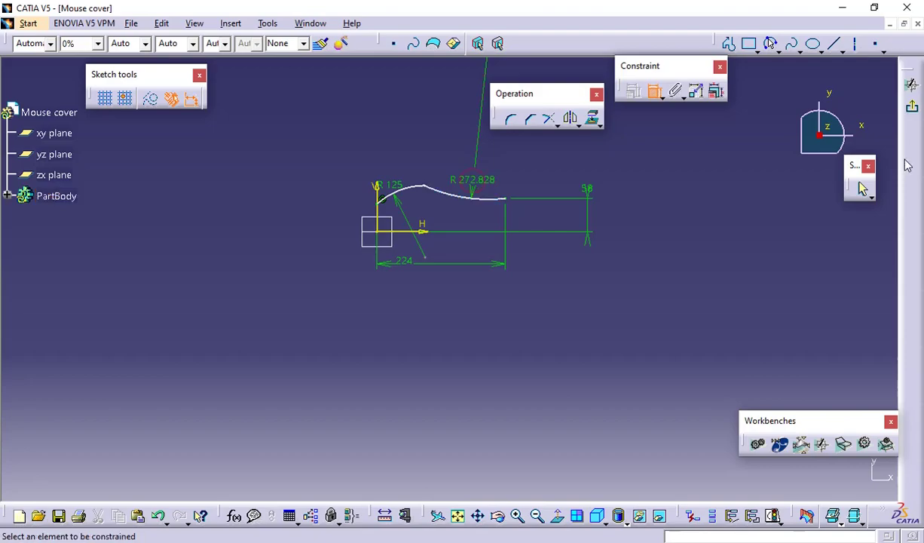
key(alt+Tab)
key(alt+Tab)
double_click(486, 179)
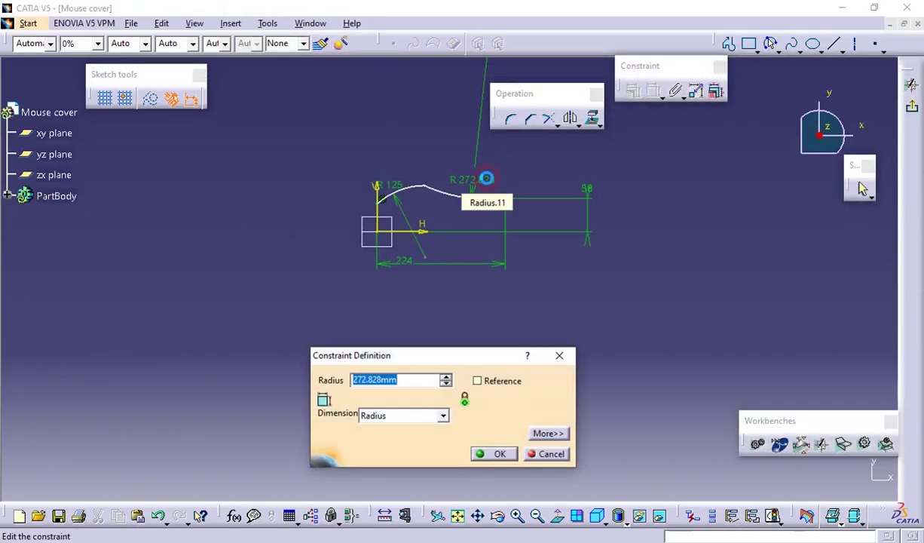
text(41)
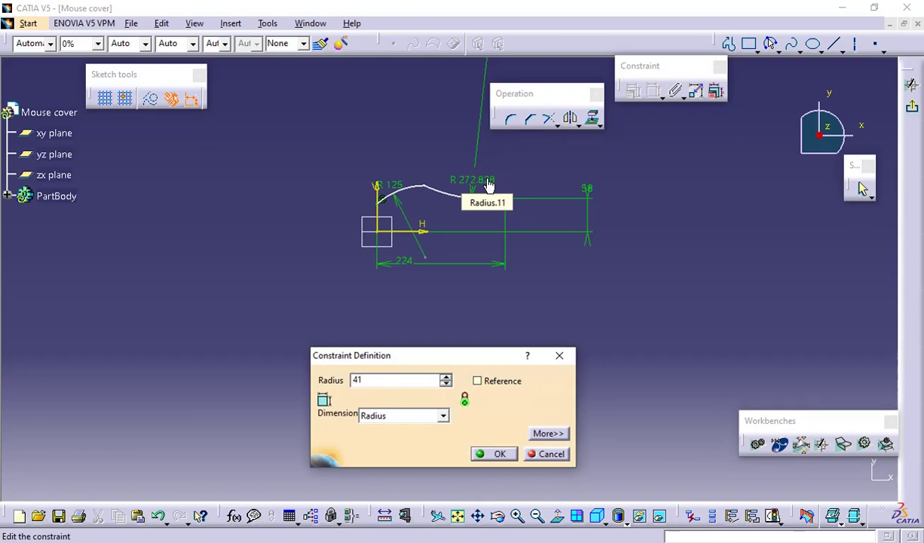
text(8)
key(Return)
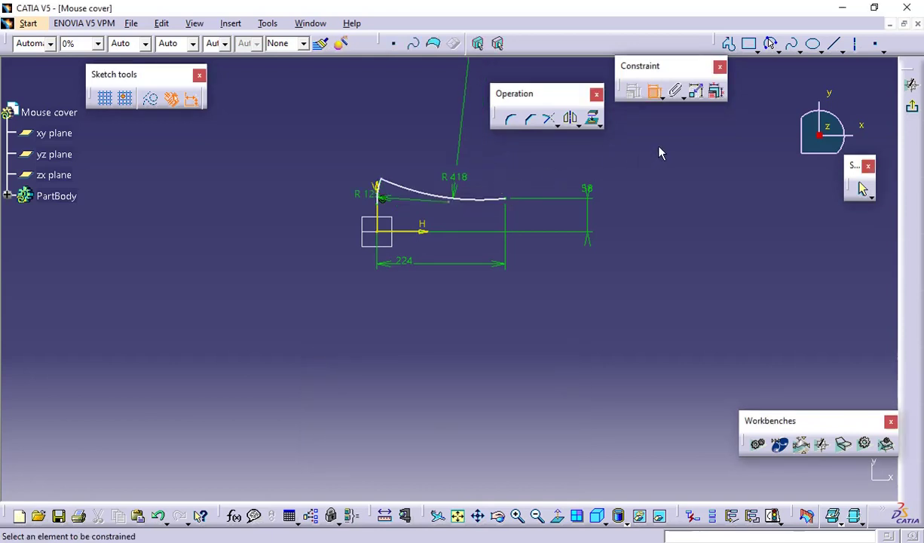
- Add a tangency constraint between the R 125 arc and the R 418 arc
mouse_move(392, 155)
middle_down()
mouse_move(384, 72)
mouse_move(431, 173)
middle_up()
click(381, 176)
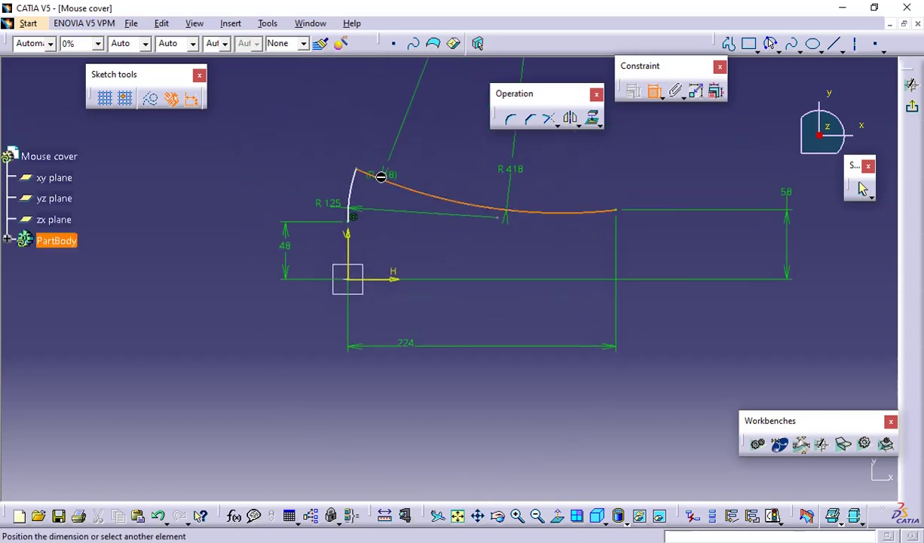
right_click(369, 120)
click(456, 255)
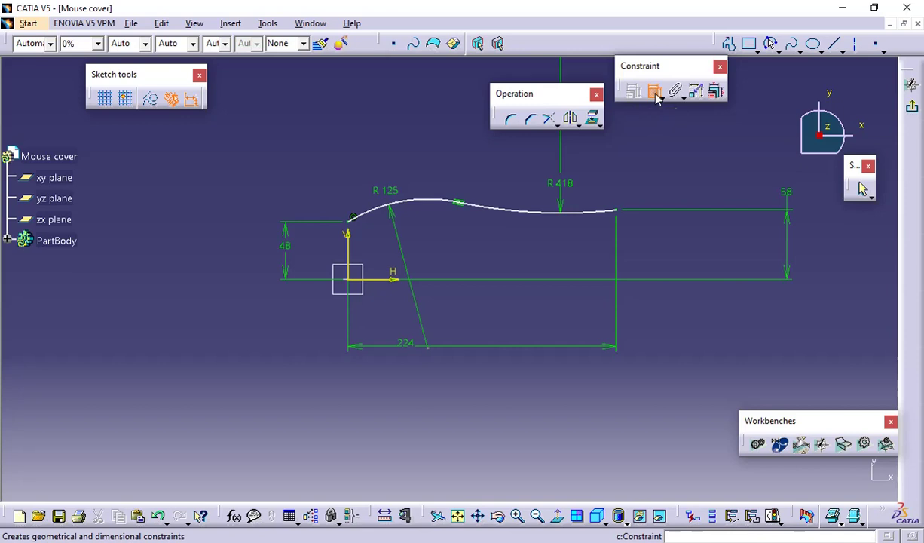
- Pull the R 418 arc slightly upward by hand and compare the outline's shape with the PDF drawing
drag(542, 219, 549, 183)
click(686, 205)
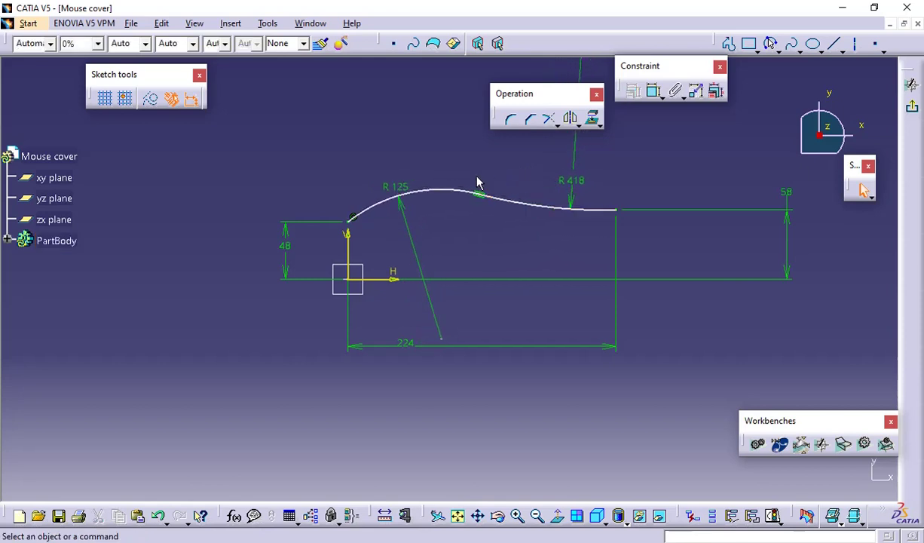
mouse_move(691, 218)
middle_down()
mouse_move(695, 249)
mouse_move(676, 257)
middle_up()
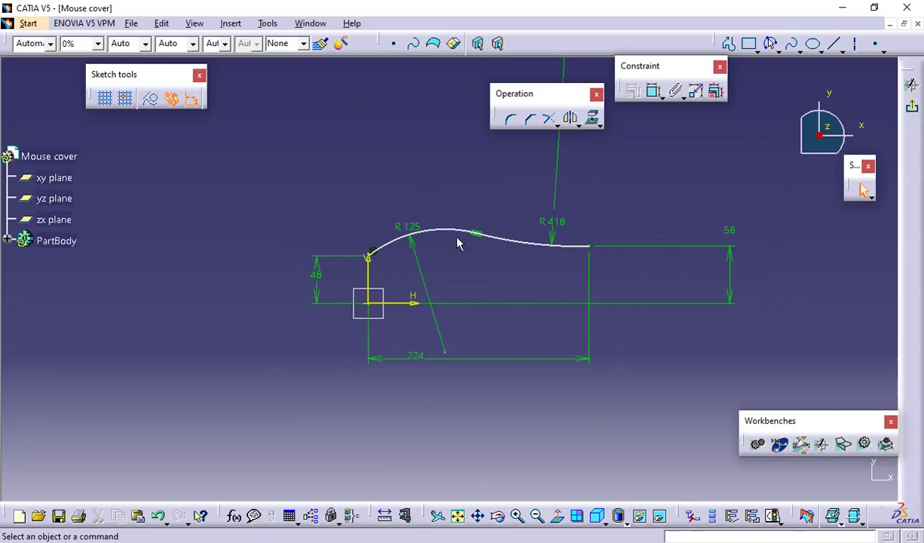
key(alt+Tab)
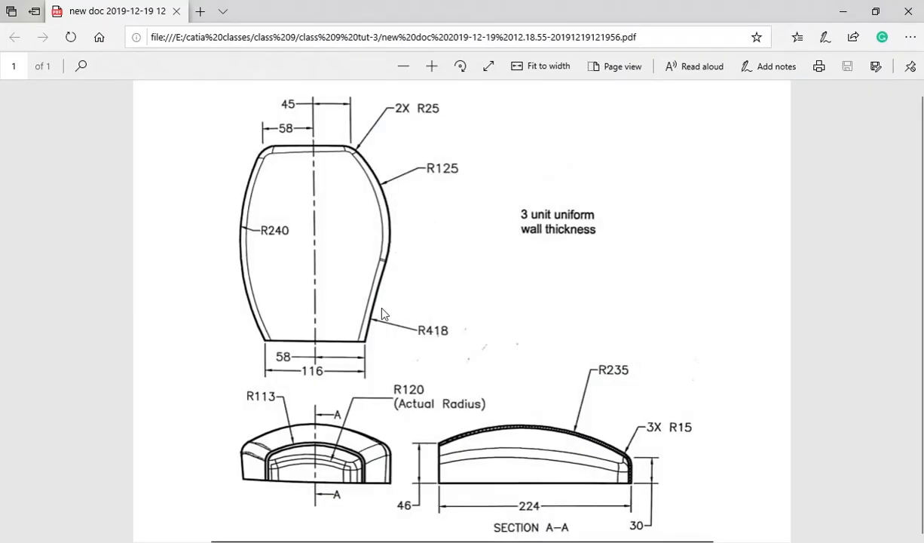
key(alt+Tab)
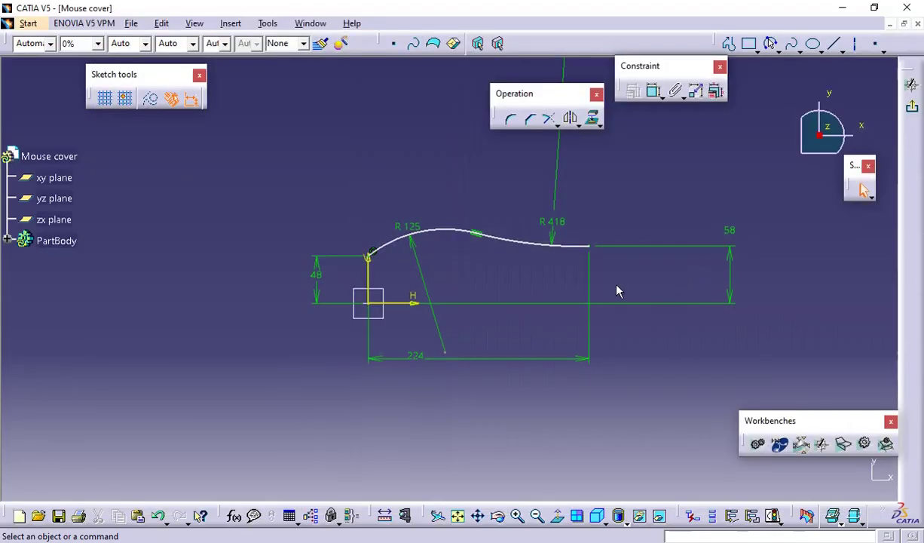
key(alt+Tab)
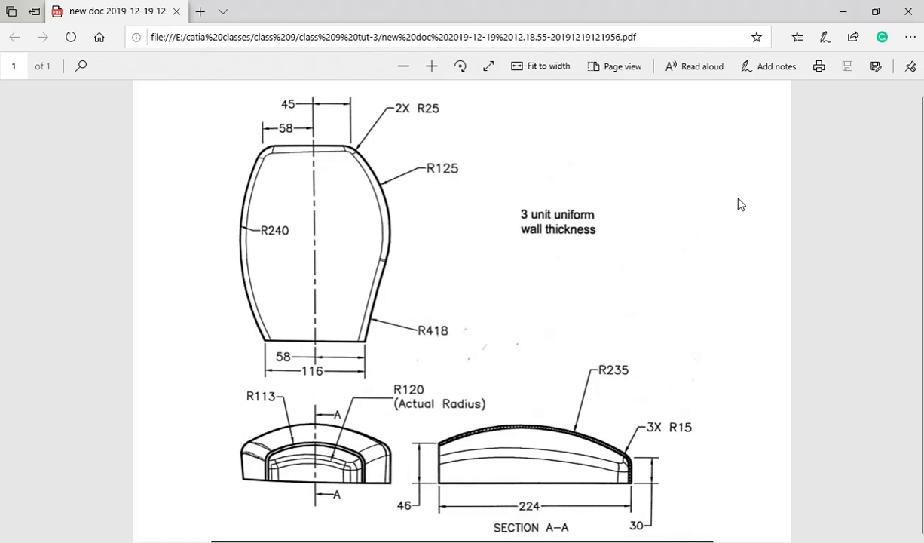
key(alt+Tab)
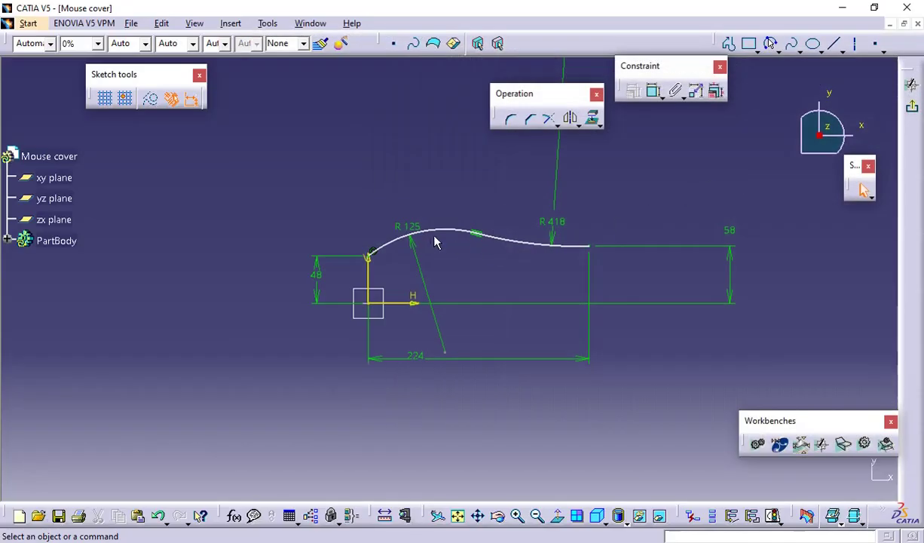
- Fine-tune the R 125 arc's position by hand until the tangent outline resembles the PDF drawing
drag(442, 236, 458, 240)
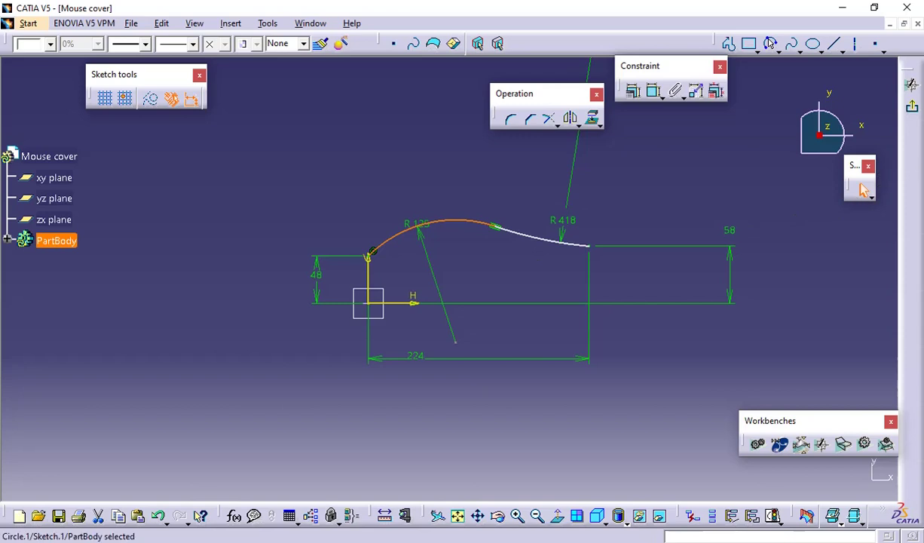
mouse_move(920, 132)
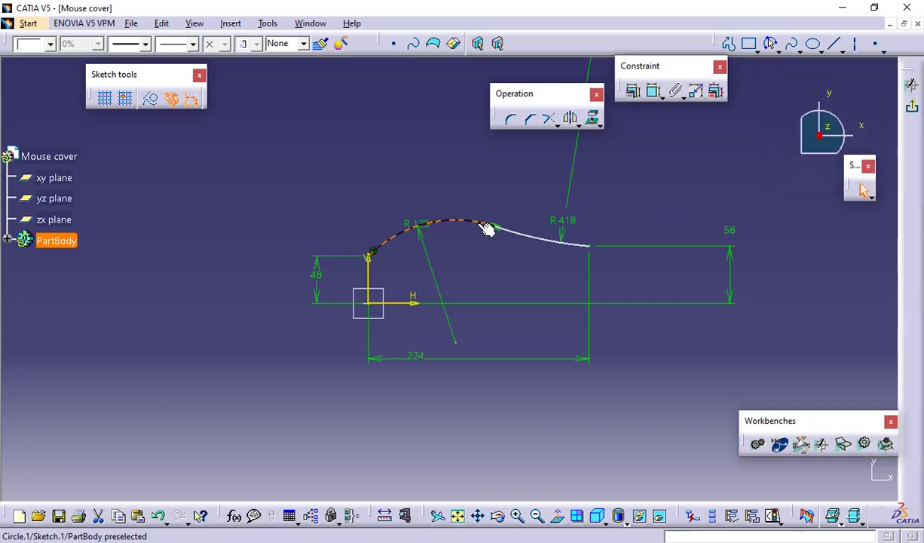
drag(488, 227, 498, 229)
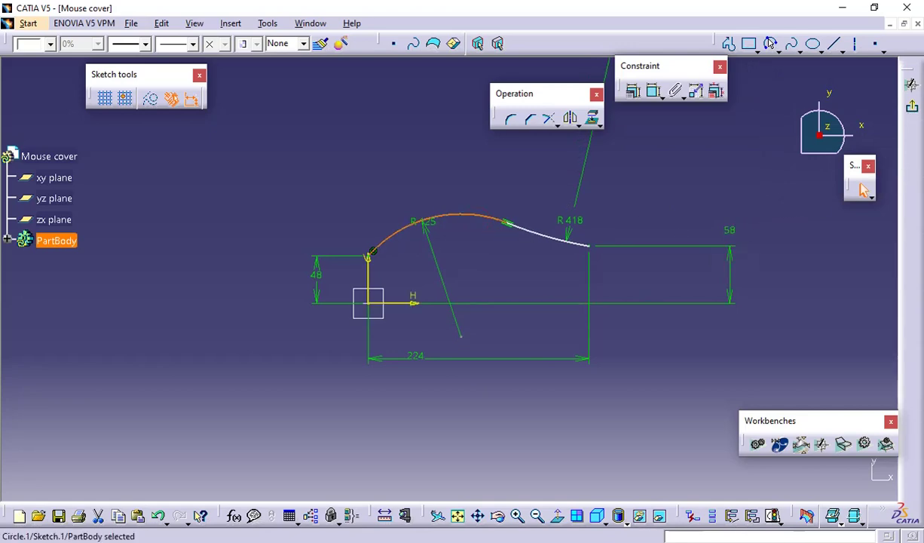
key(alt+Tab)
key(alt+Tab)
drag(470, 218, 516, 262)
click(621, 207)
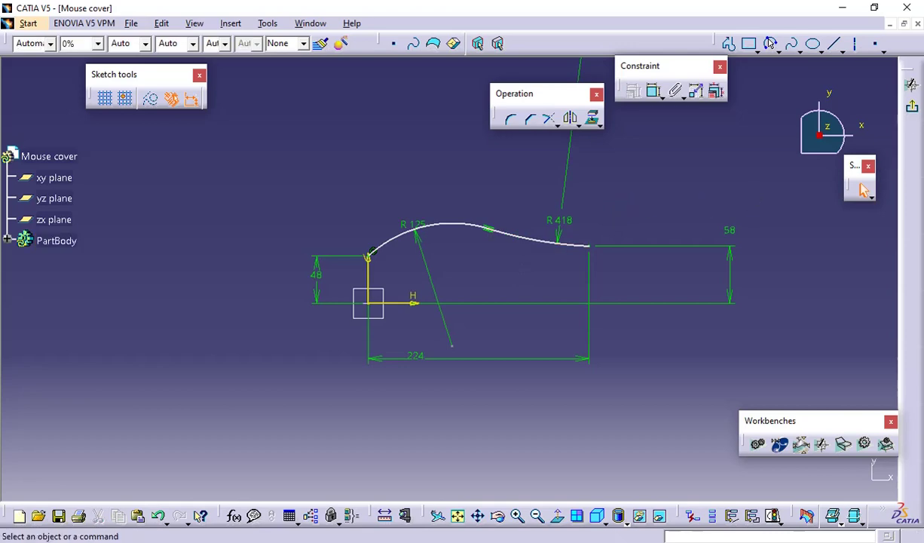
click(849, 151)
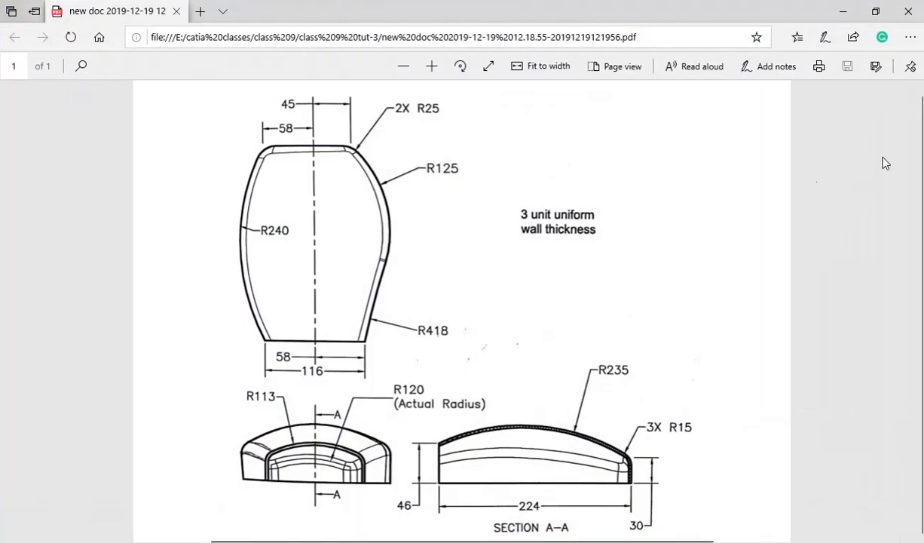
key(alt+Tab)
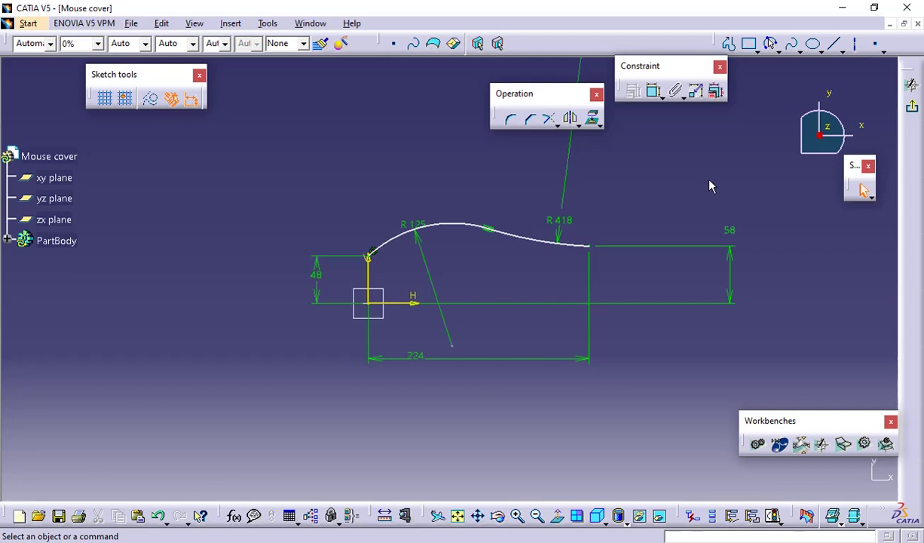
- Exit the finished outline sketch and, after checking the PDF drawing, open a new sketch on the xy plane
click(912, 113)
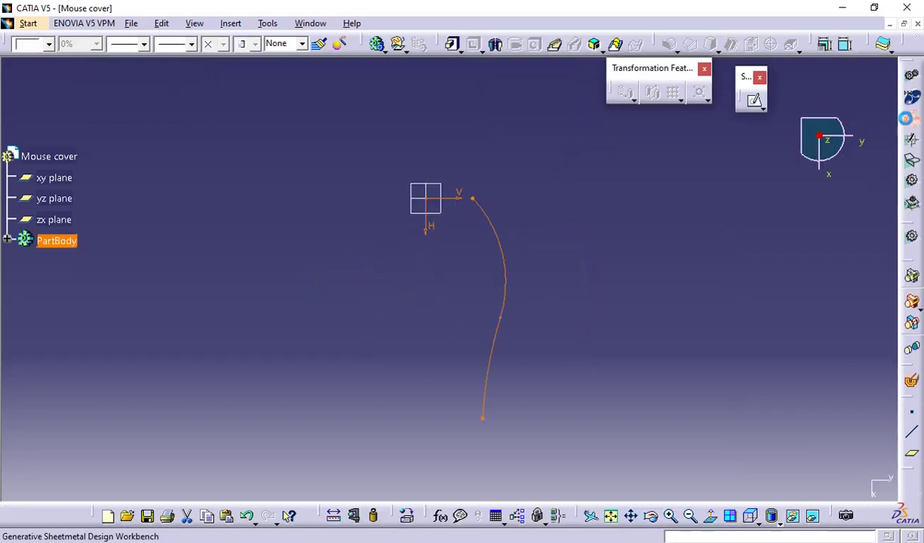
click(614, 257)
middle_drag(571, 269, 620, 169)
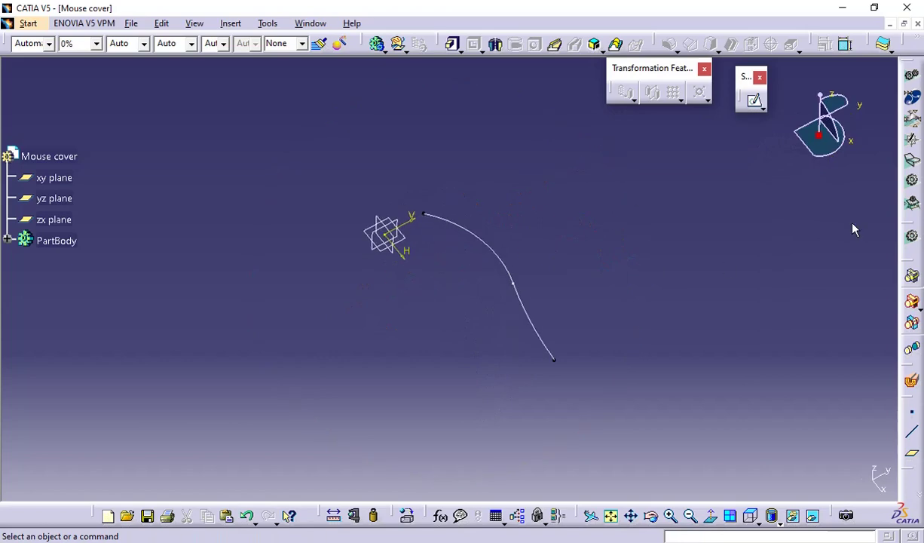
key(alt+Tab)
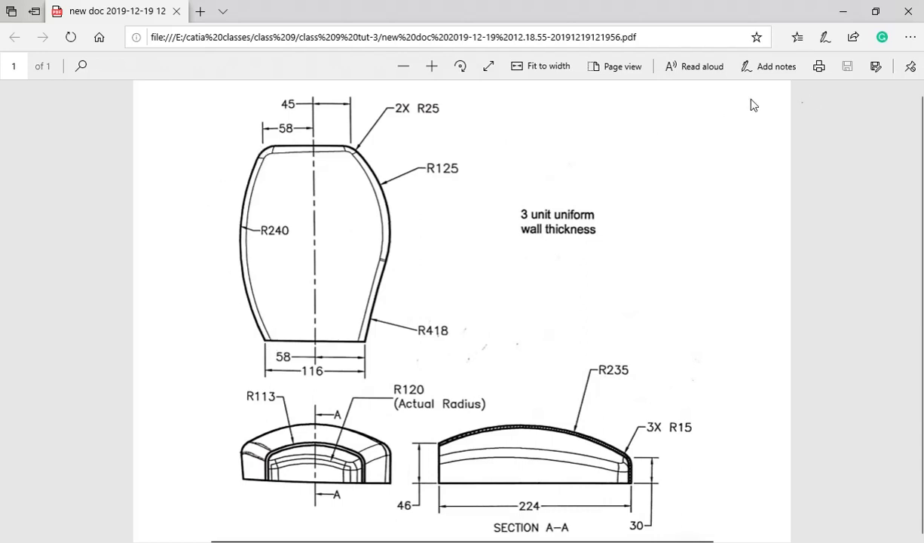
key(alt+Tab)
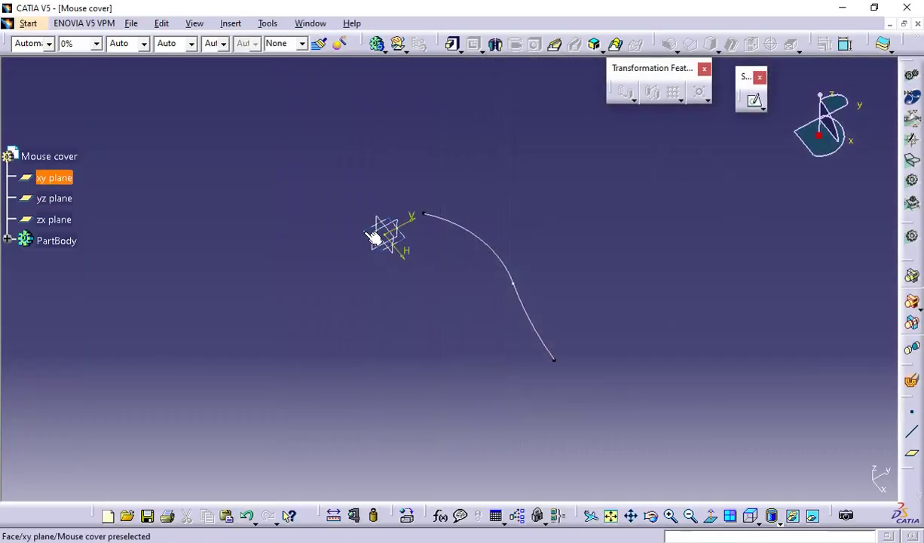
click(54, 177)
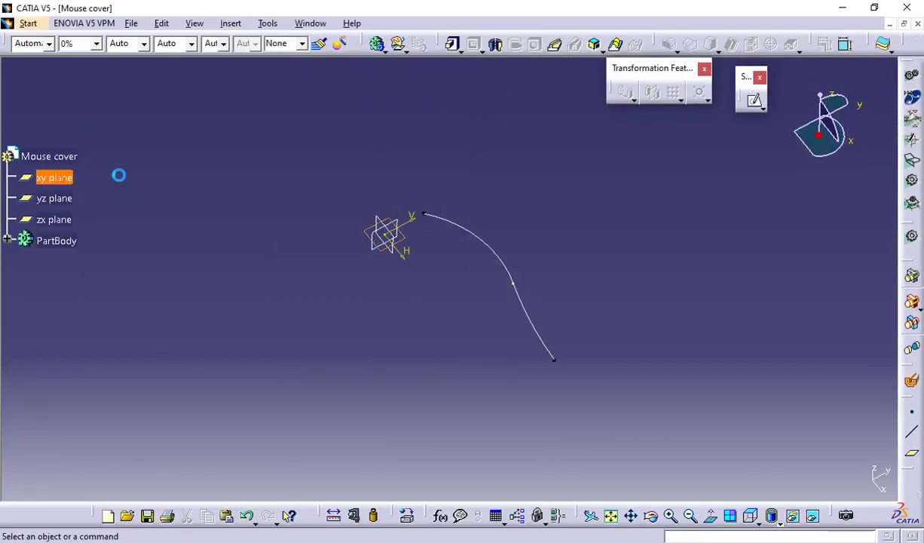
click(754, 100)
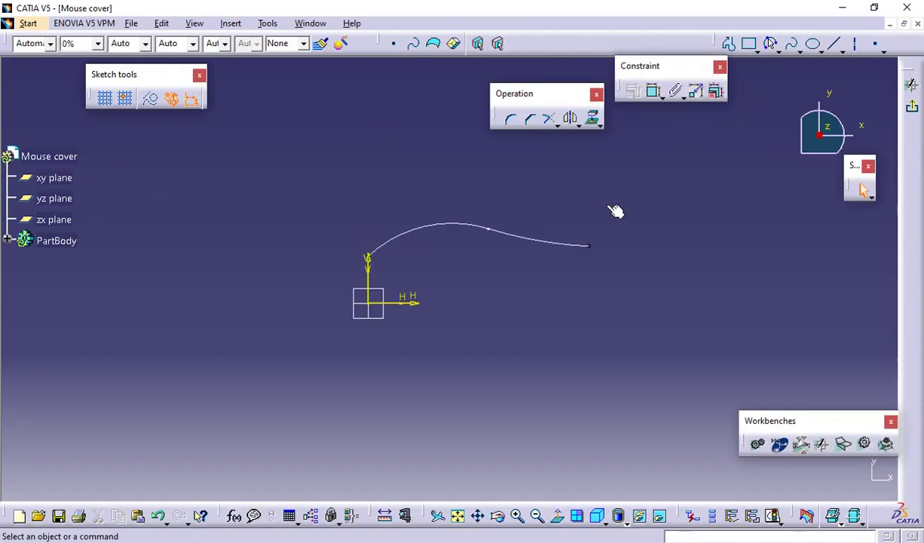
- Draw a downward-bulging three-point arc opposite the first outline, starting on the vertical axis about 40 mm below the origin
click(770, 43)
click(368, 343)
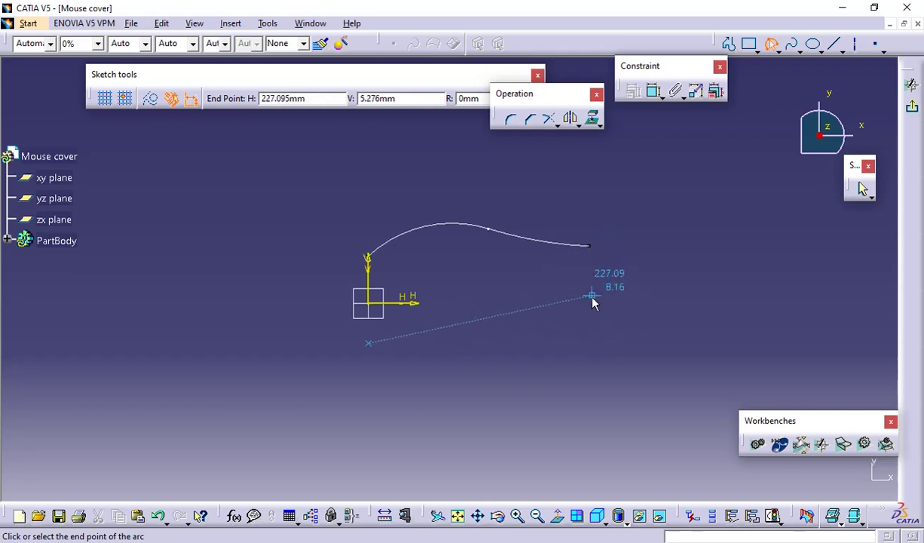
click(596, 344)
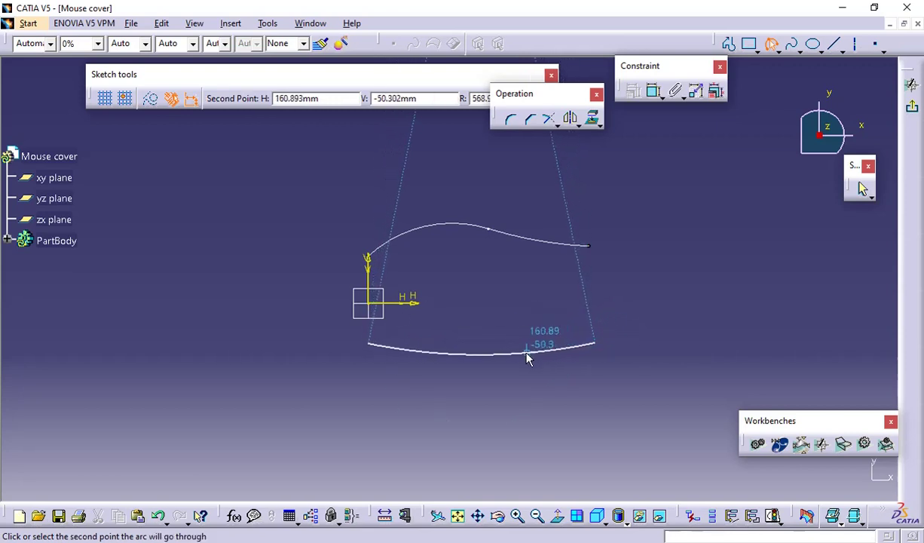
click(508, 368)
click(631, 312)
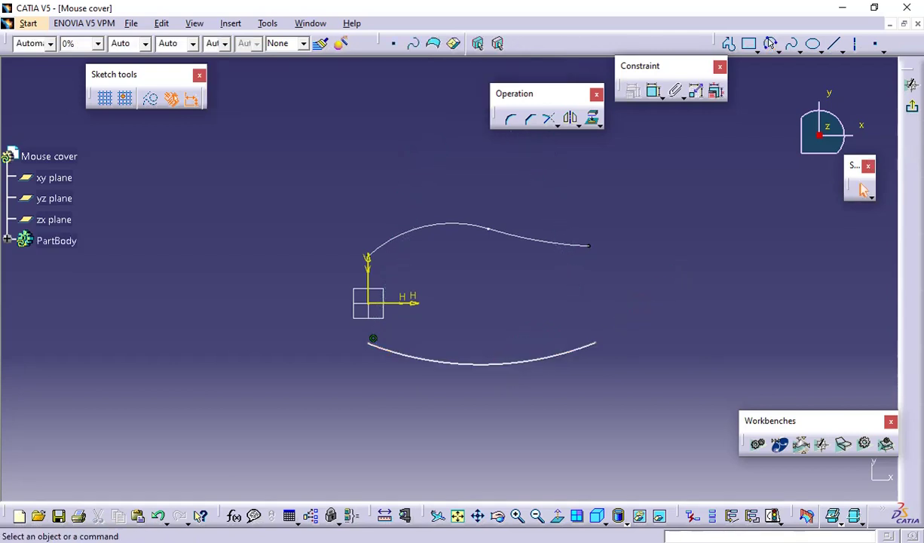
- Dimension the lower arc's start point from the horizontal axis and set the distance to 58 mm per the PDF drawing
click(653, 91)
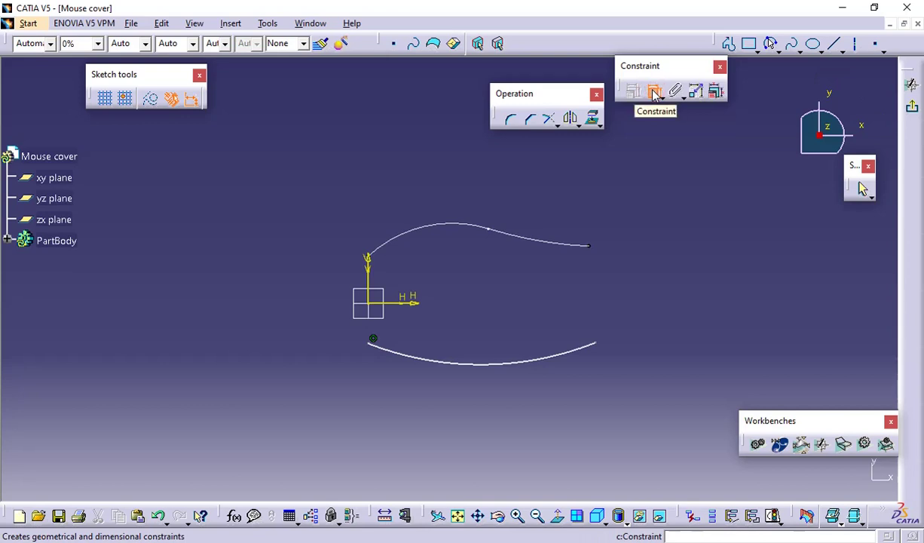
click(378, 304)
click(372, 340)
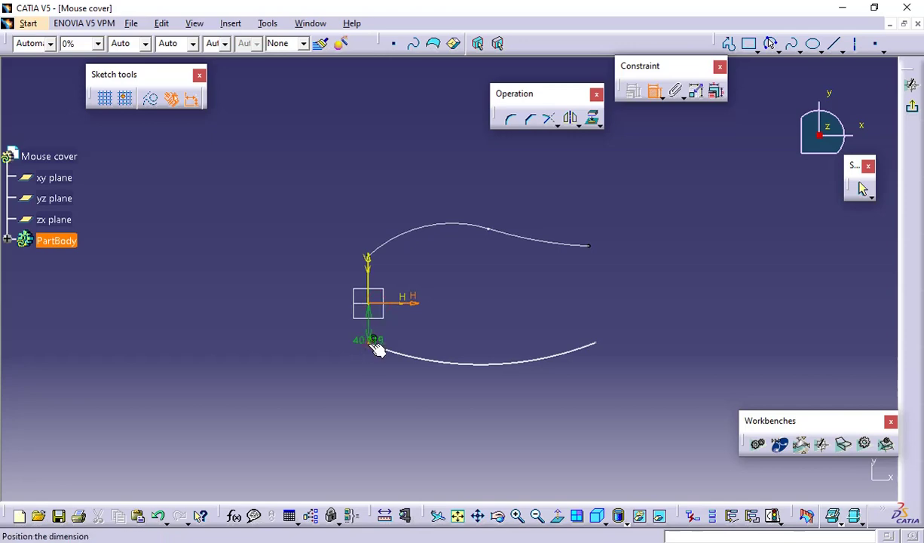
click(343, 369)
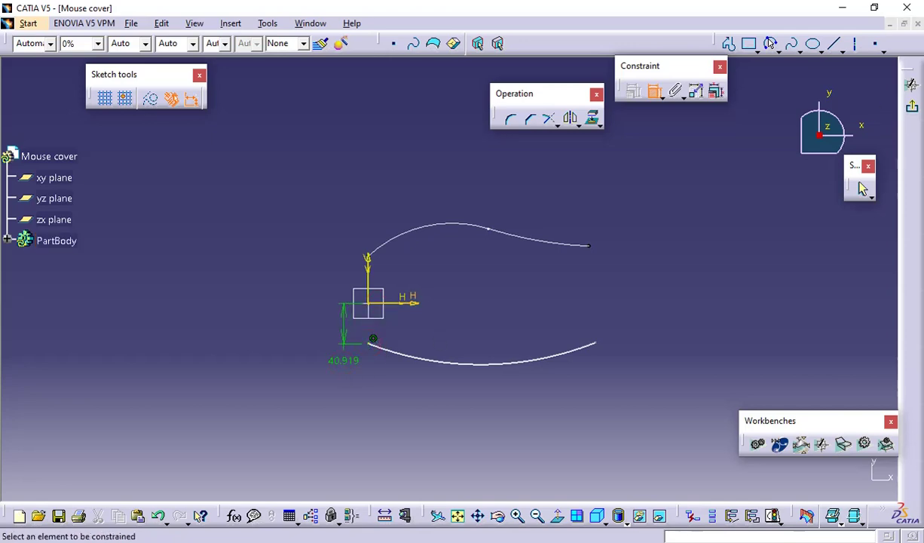
key(alt+Tab)
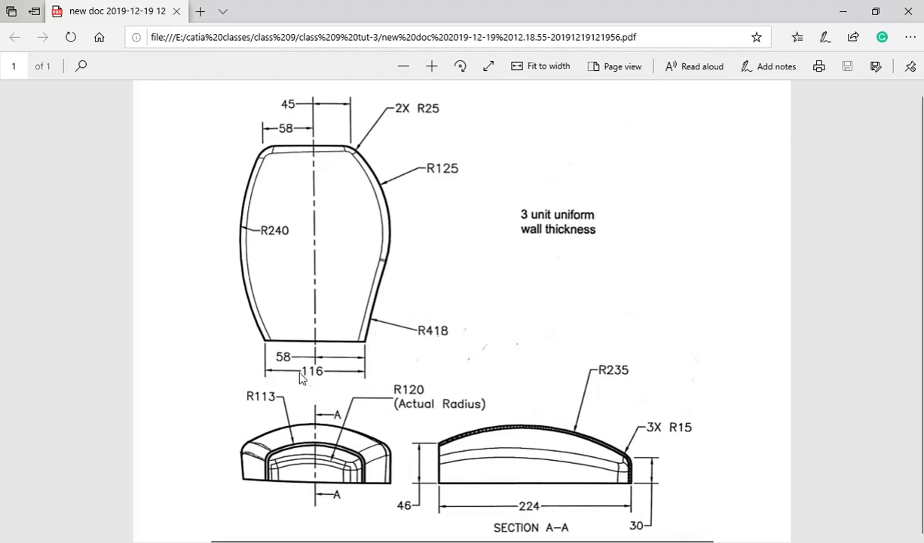
key(alt+Tab)
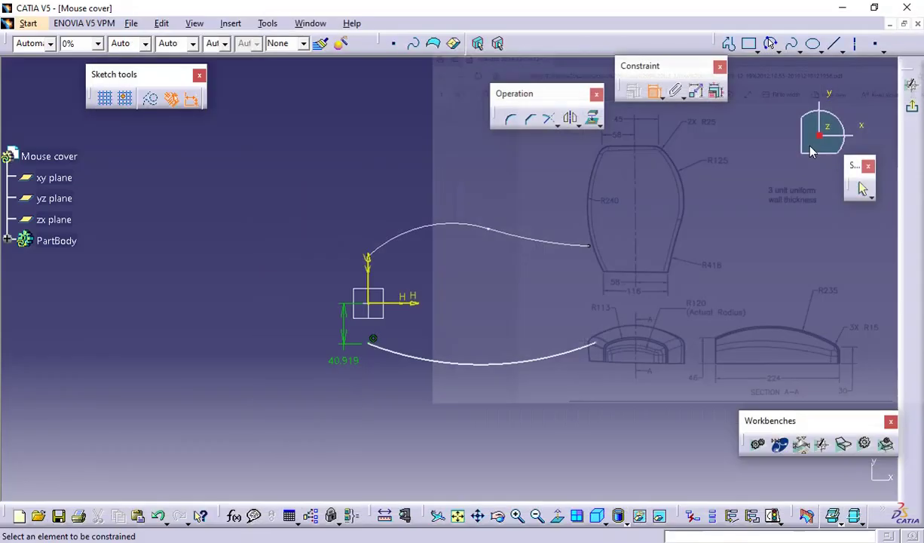
double_click(345, 362)
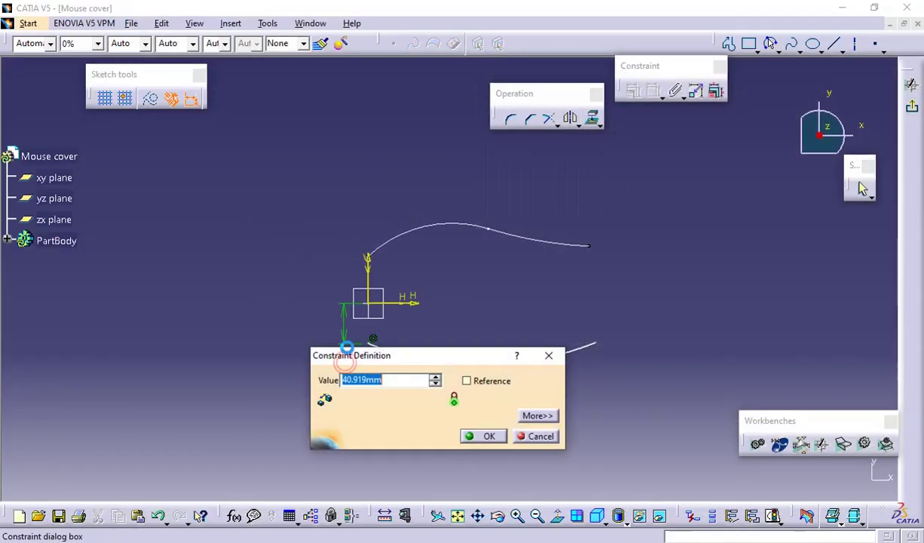
text(58)
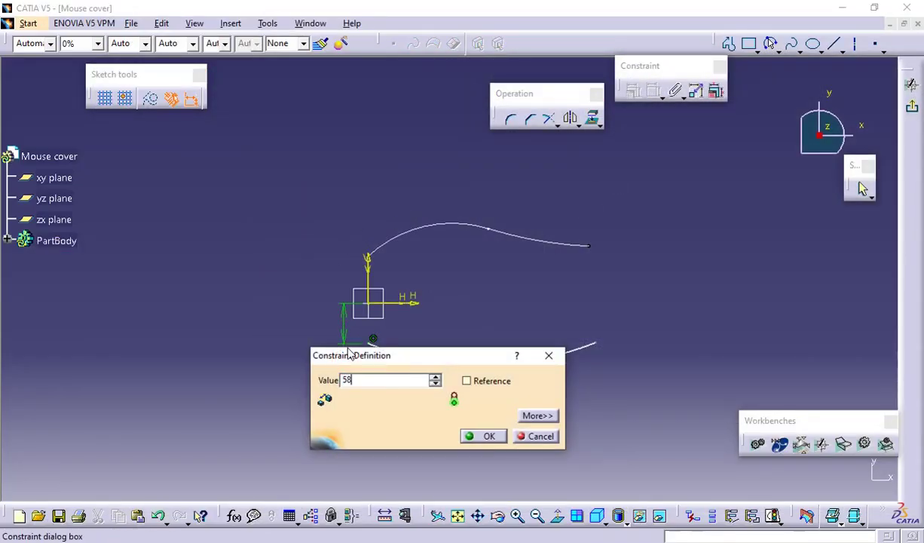
key(Return)
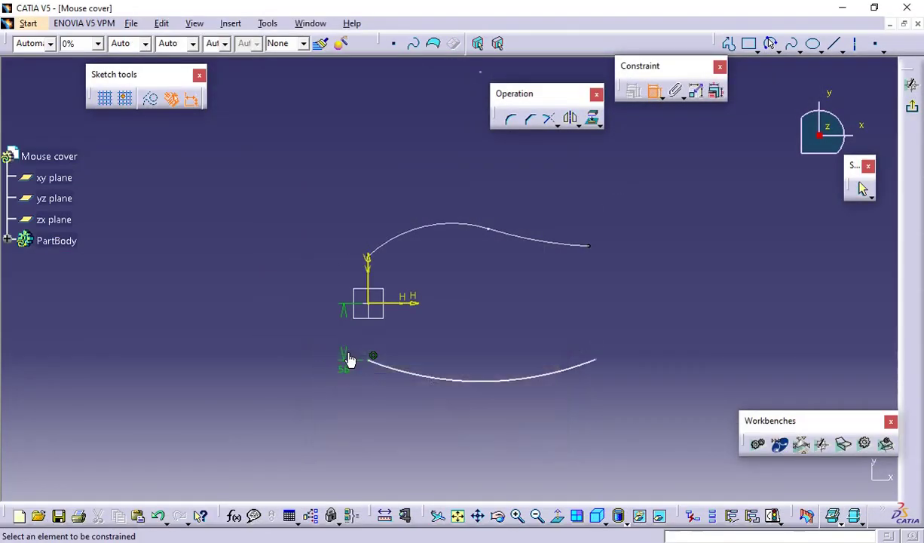
- Add a vertical dimension between the far endpoints of the upper outline and the lower arc, and set it to 116 mm
click(592, 247)
click(596, 361)
right_click(633, 320)
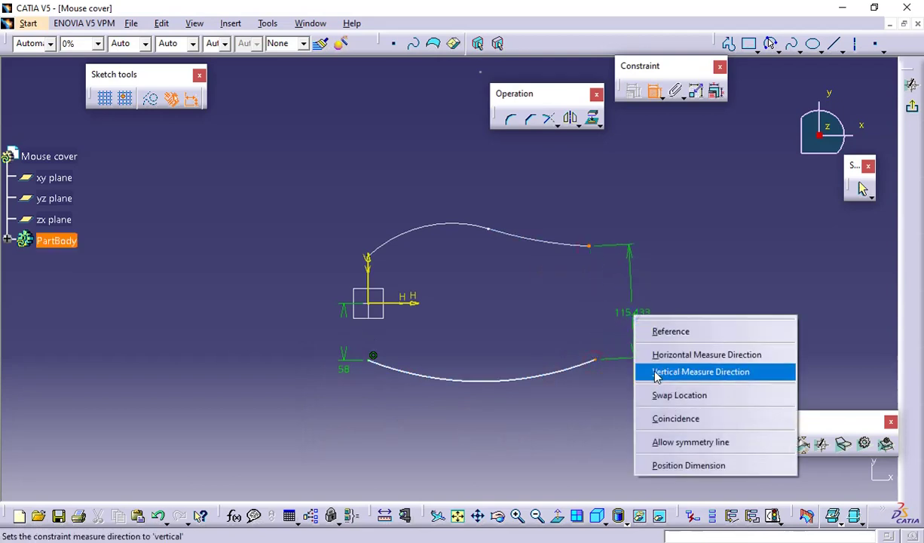
click(663, 372)
click(654, 310)
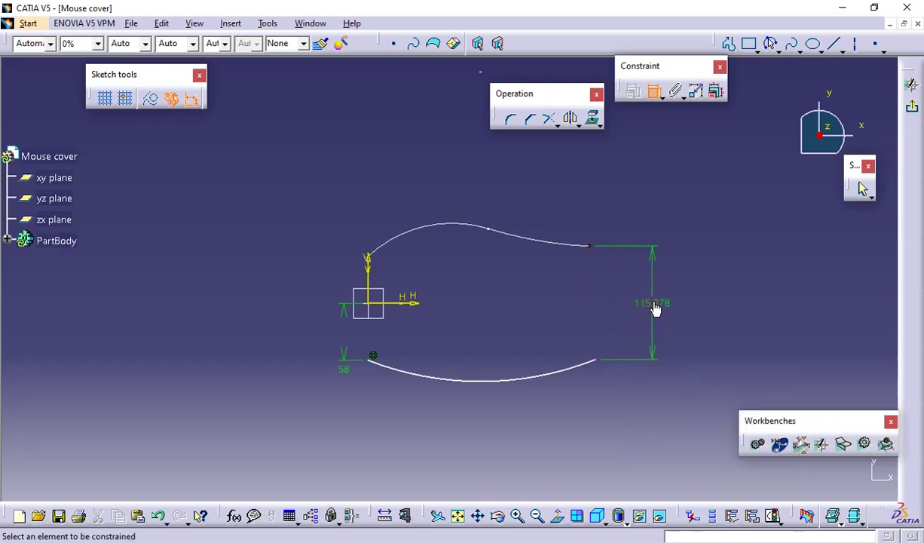
double_click(654, 309)
text(116)
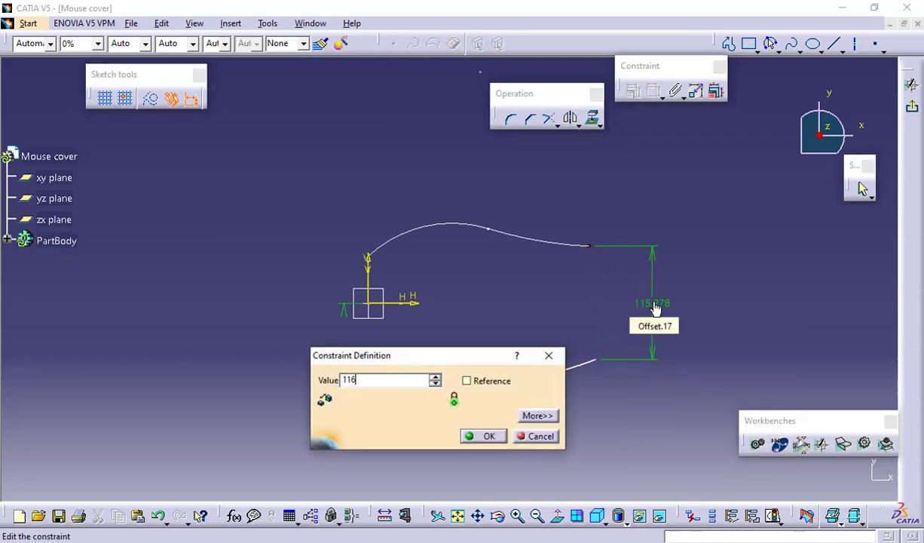
key(Return)
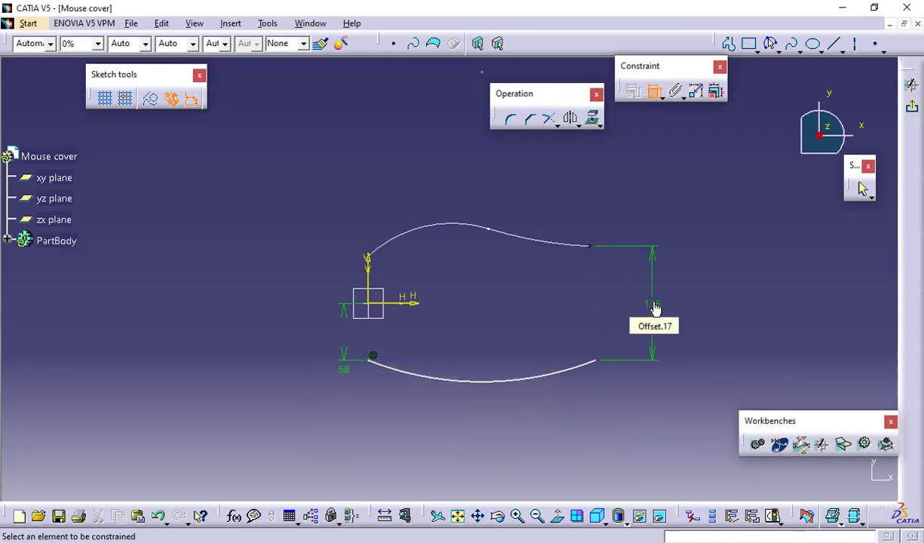
- Add a horizontal dimension between the lower arc's two endpoints and set it to 224 mm per the PDF drawing
click(592, 364)
click(374, 362)
right_click(438, 415)
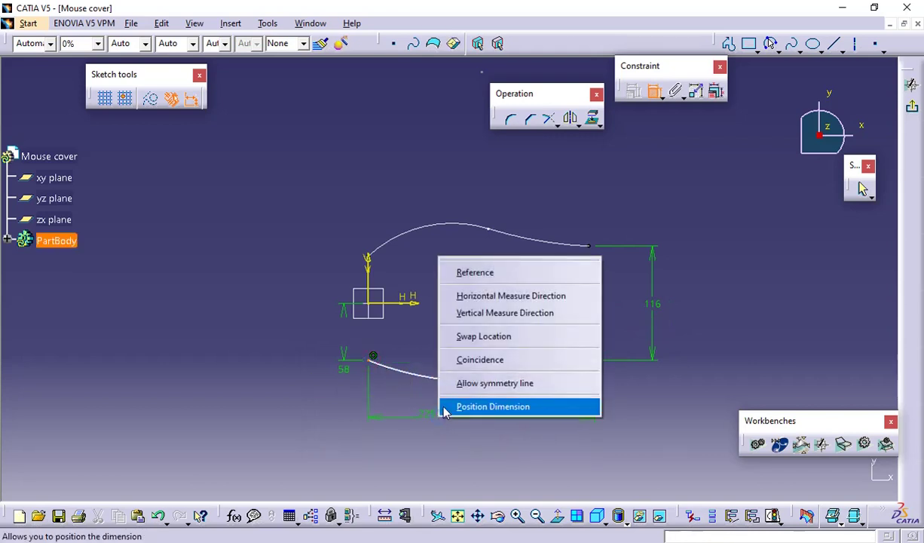
click(473, 295)
click(463, 432)
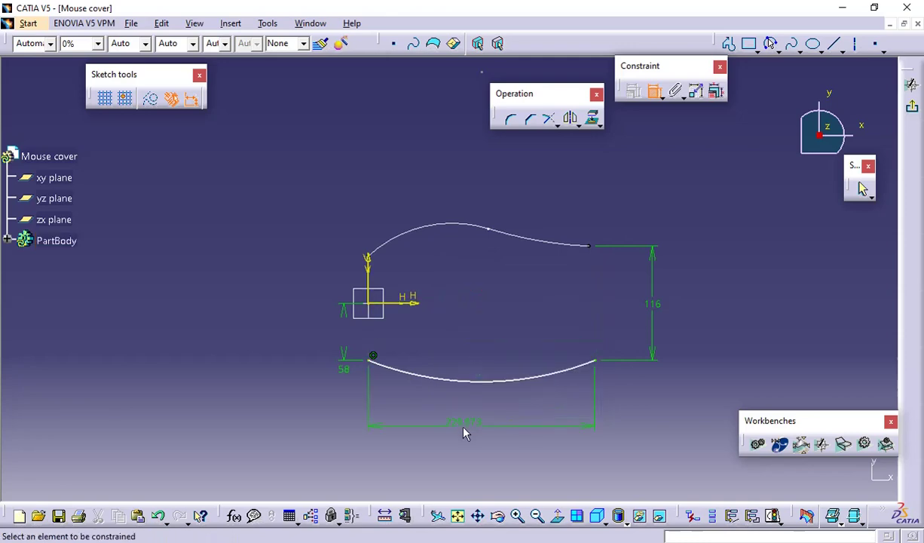
key(alt+Tab)
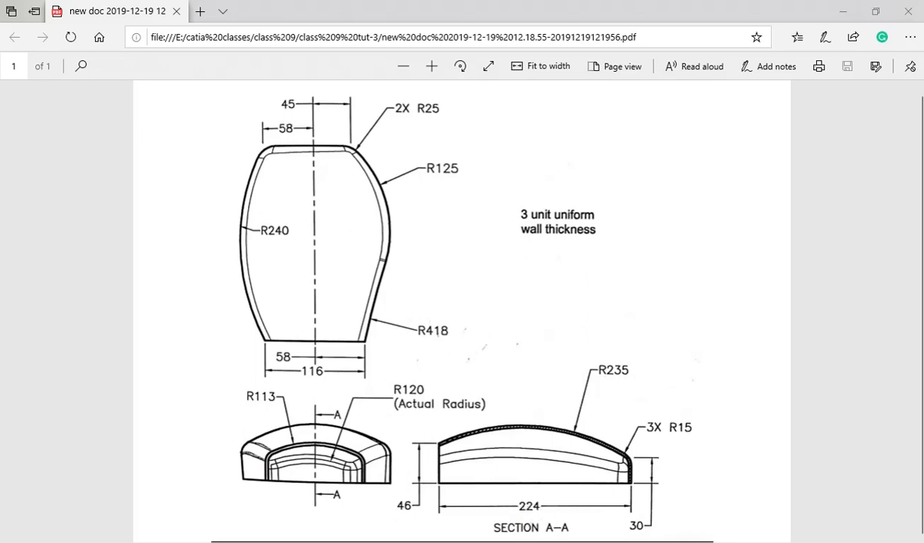
key(alt+Tab)
double_click(474, 431)
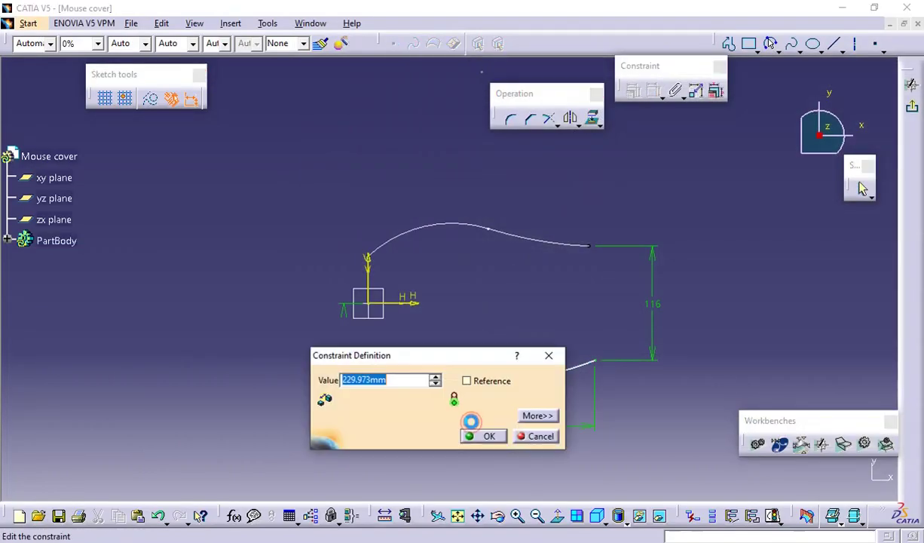
text(224)
key(Return)
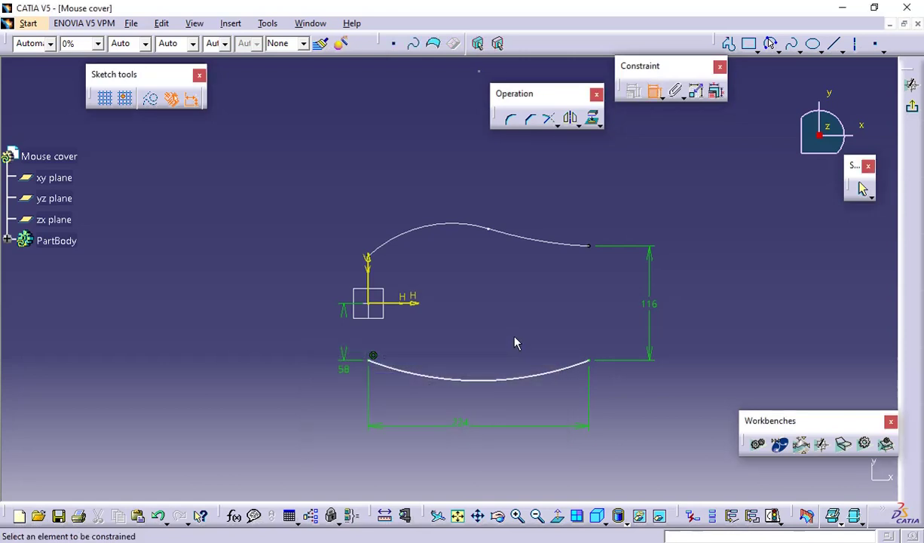
- Dimension the lower arc's radius and set it to 240 mm
click(526, 383)
click(540, 395)
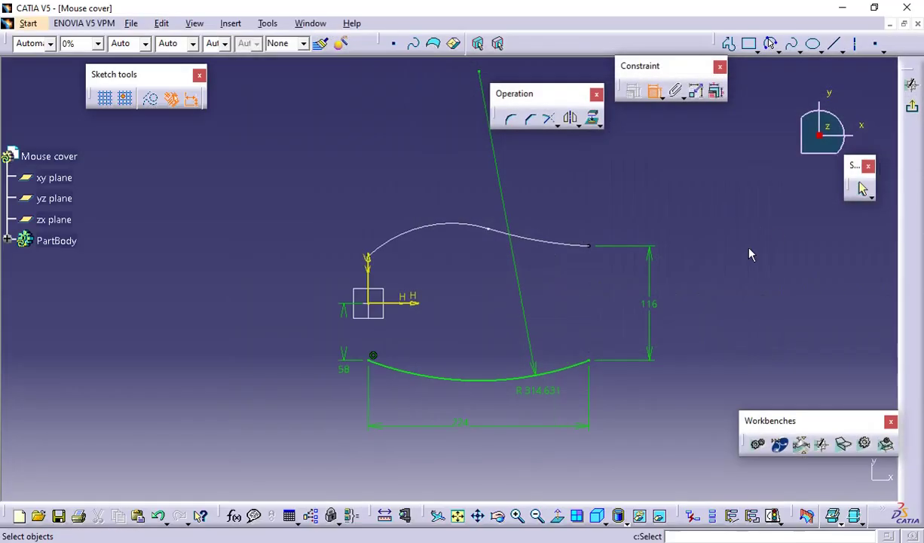
double_click(533, 388)
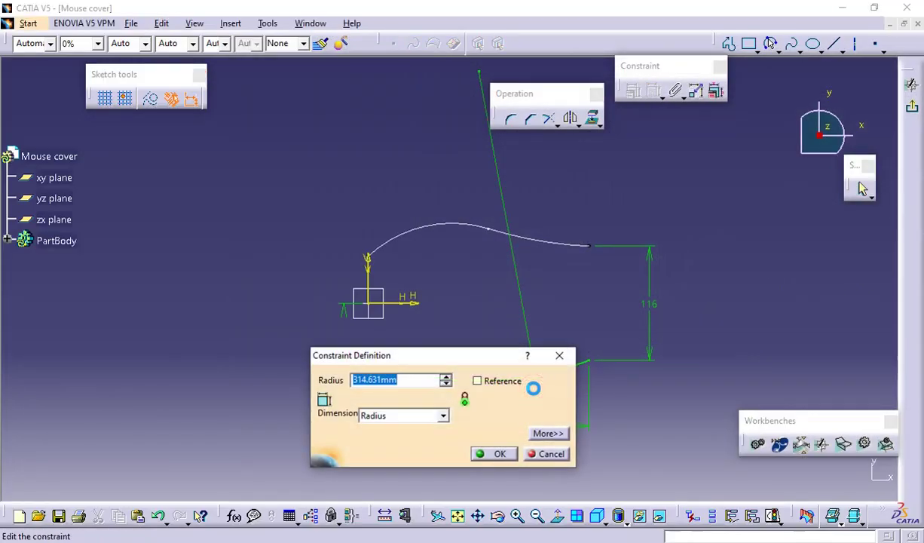
text(240)
key(Return)
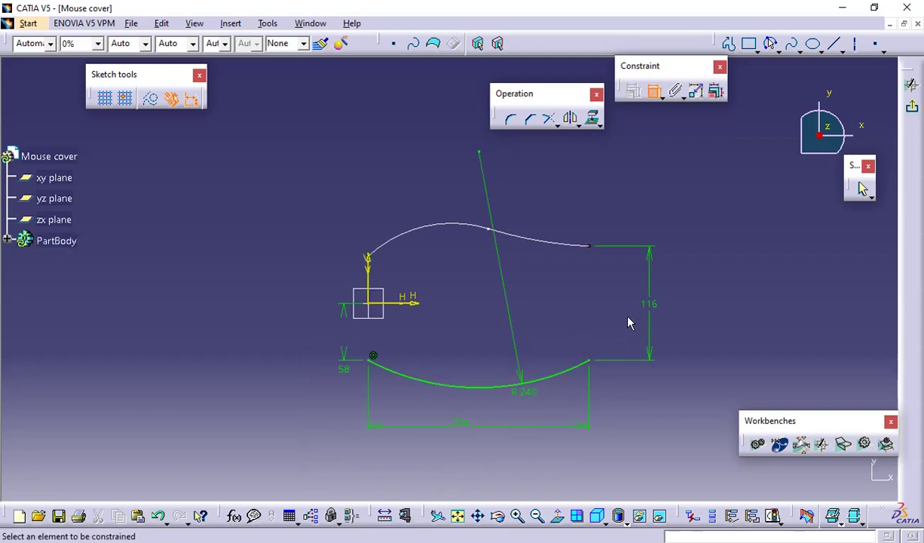
- Check the R 240 arc against the PDF drawing and exit the sketch to view both side curves in 3D
click(654, 91)
key(alt+Tab)
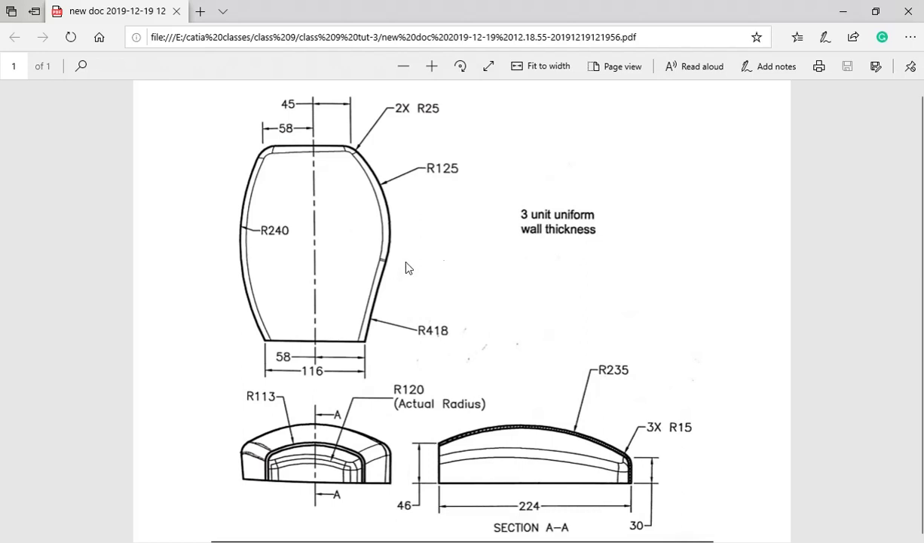
scroll(471, 277, up, 1)
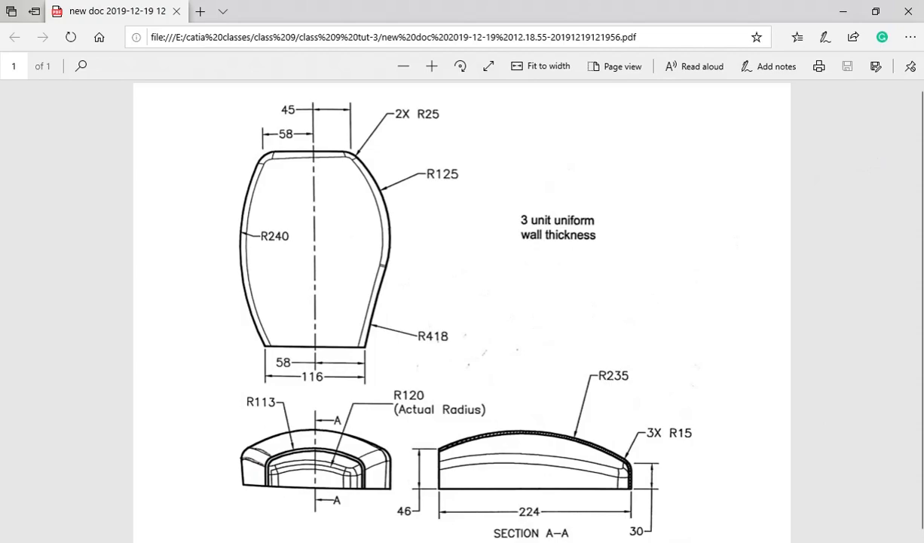
click(842, 12)
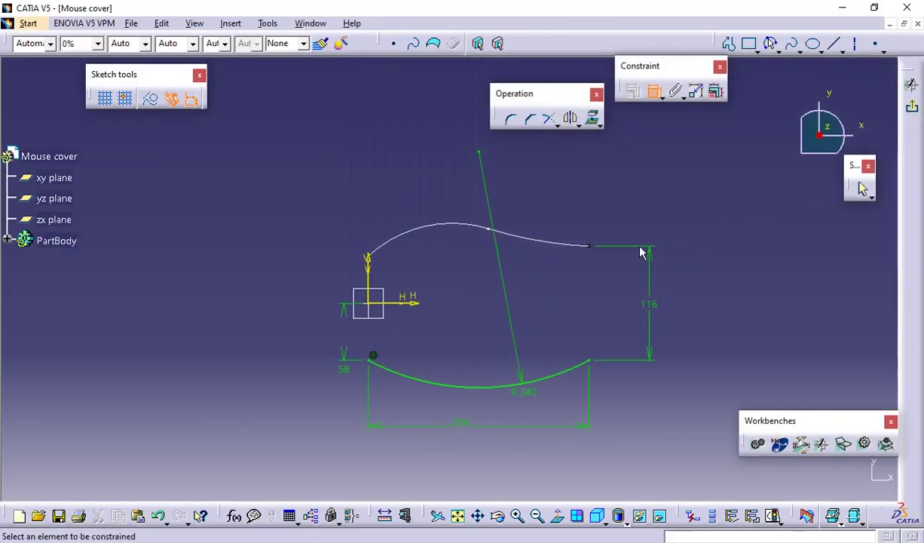
click(862, 189)
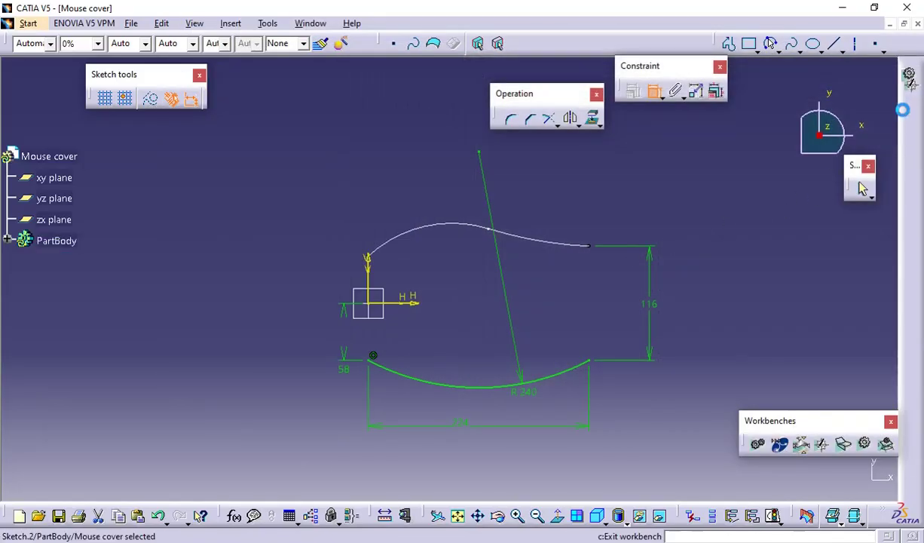
mouse_move(603, 398)
middle_down()
mouse_move(588, 252)
mouse_move(614, 428)
middle_up()
middle_drag(576, 378, 589, 413)
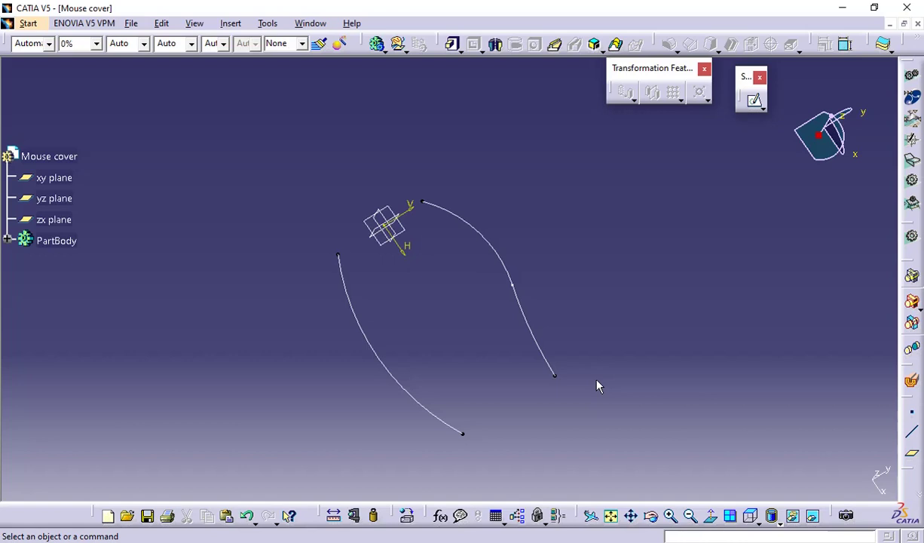
- Reopen the first outline sketch and dimension the R 125 arc's centre 95 mm from the vertical axis
double_click(521, 309)
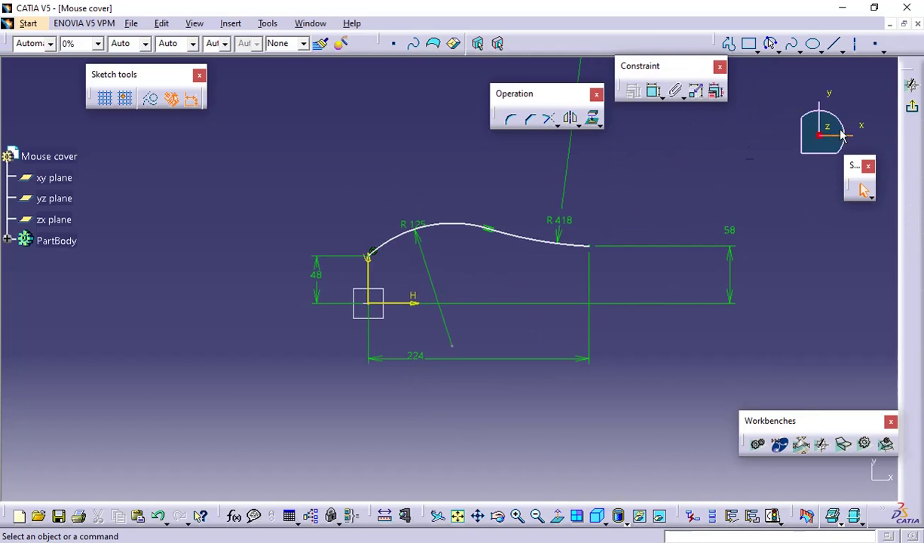
click(653, 92)
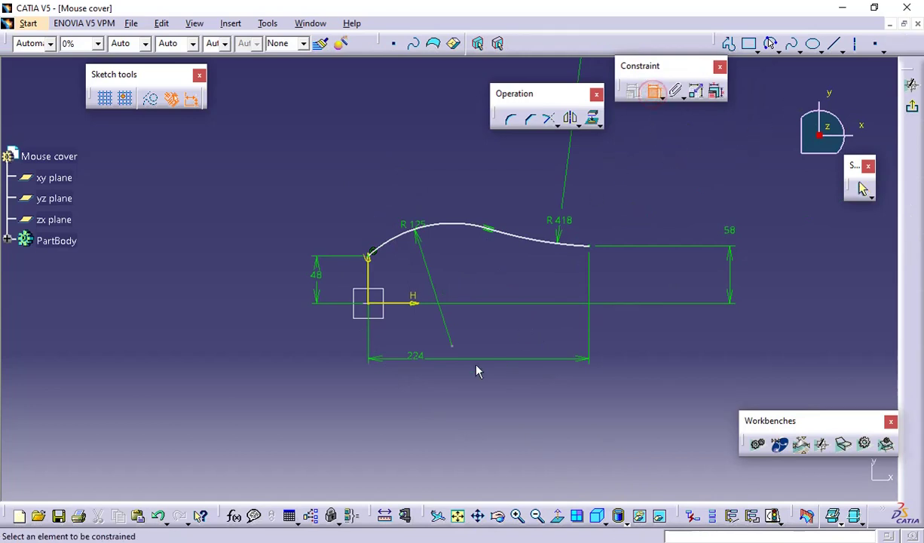
click(453, 348)
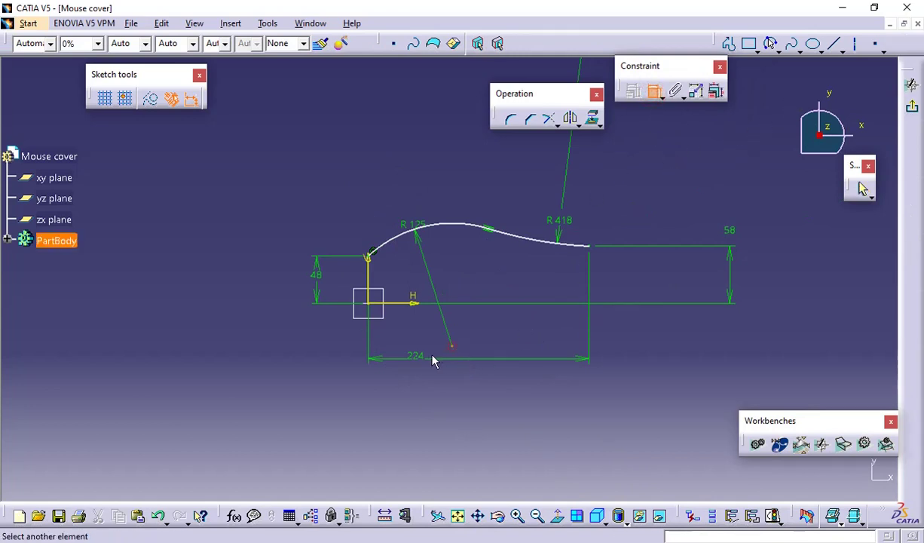
click(369, 263)
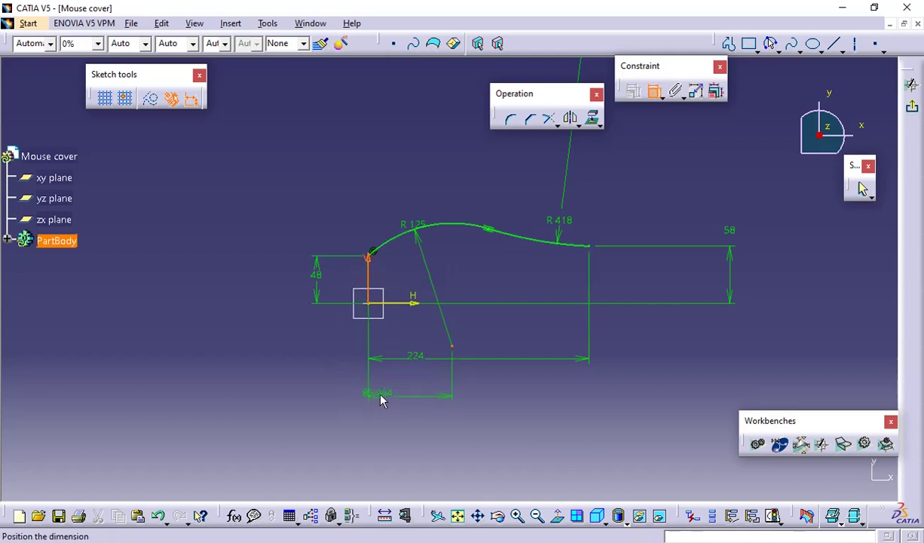
click(400, 393)
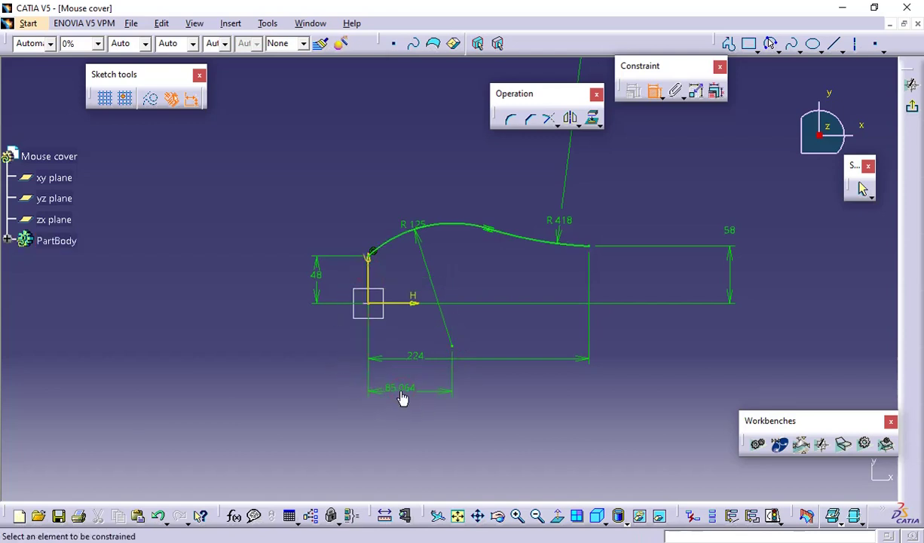
double_click(400, 389)
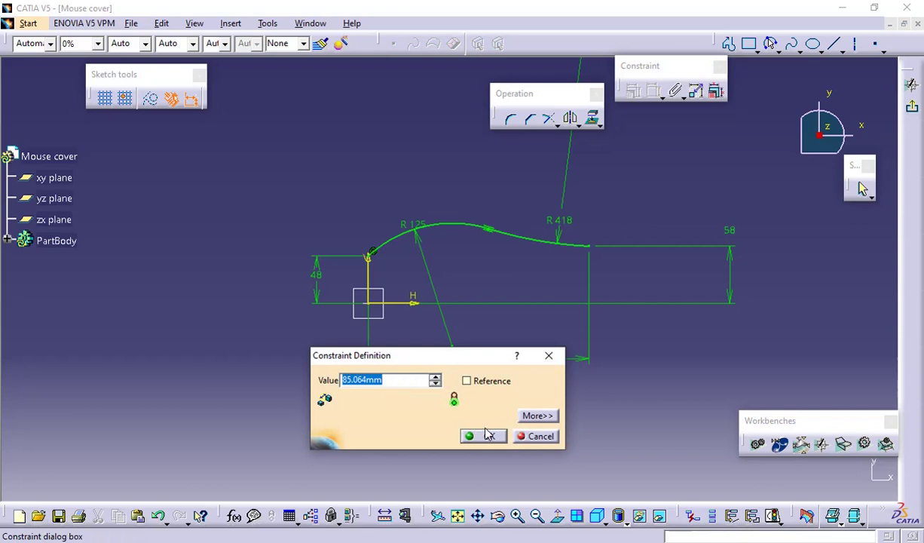
text(95)
click(486, 434)
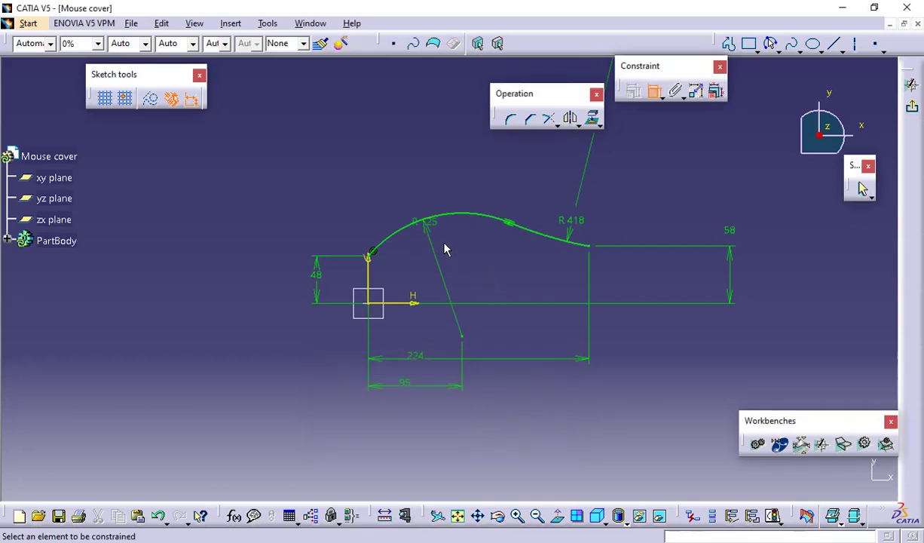
- Move the R 125 dimension label above the arc and compare the outline's shape with the PDF drawing
drag(433, 233, 428, 206)
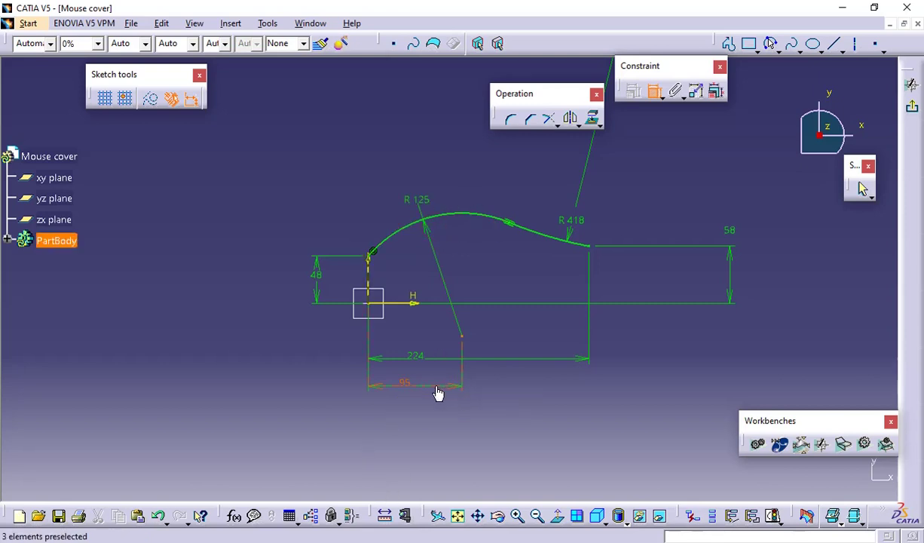
key(alt+Tab)
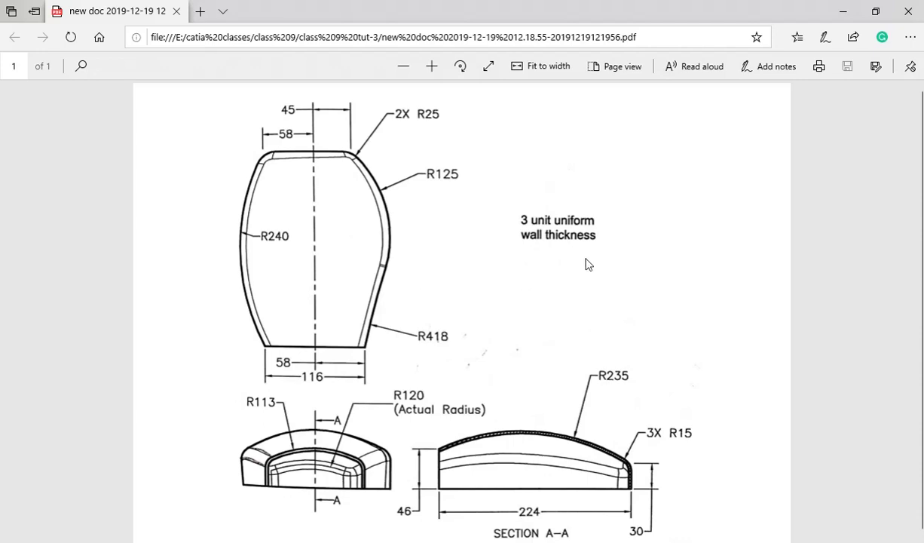
key(alt+Tab)
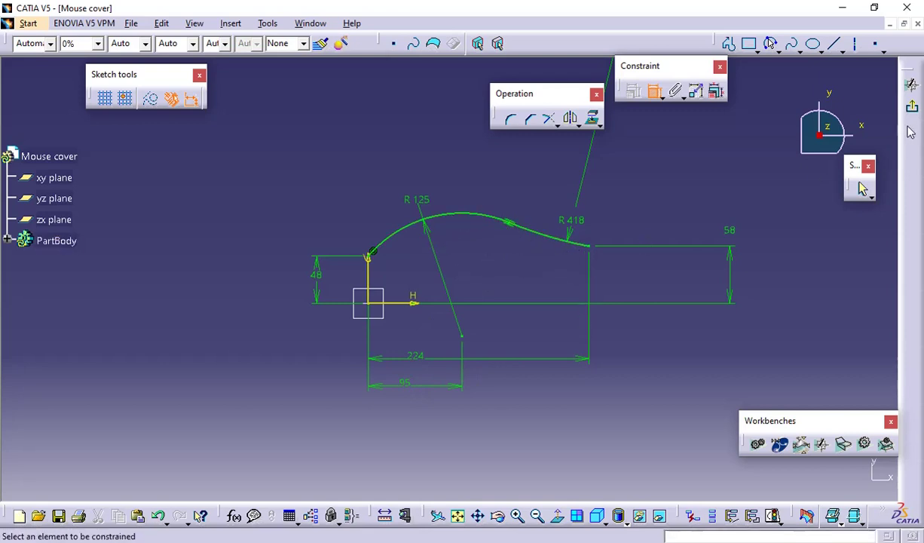
- Exit the outline sketch and check the section A-A profile in the PDF drawing
click(912, 111)
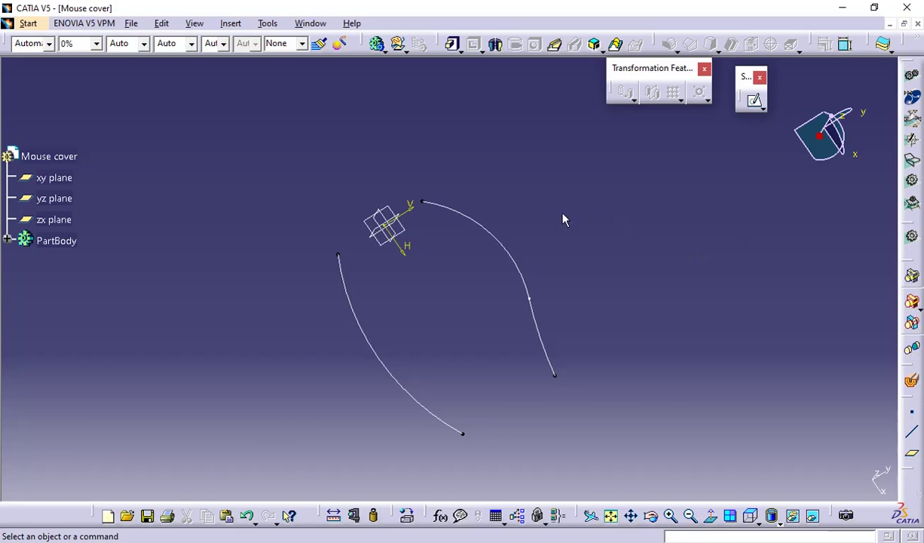
key(alt+Tab)
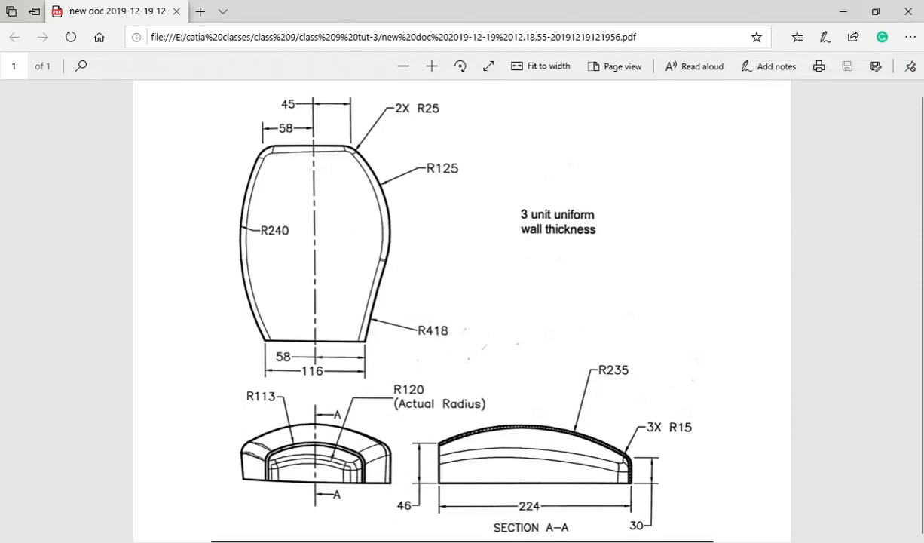
key(alt+Tab)
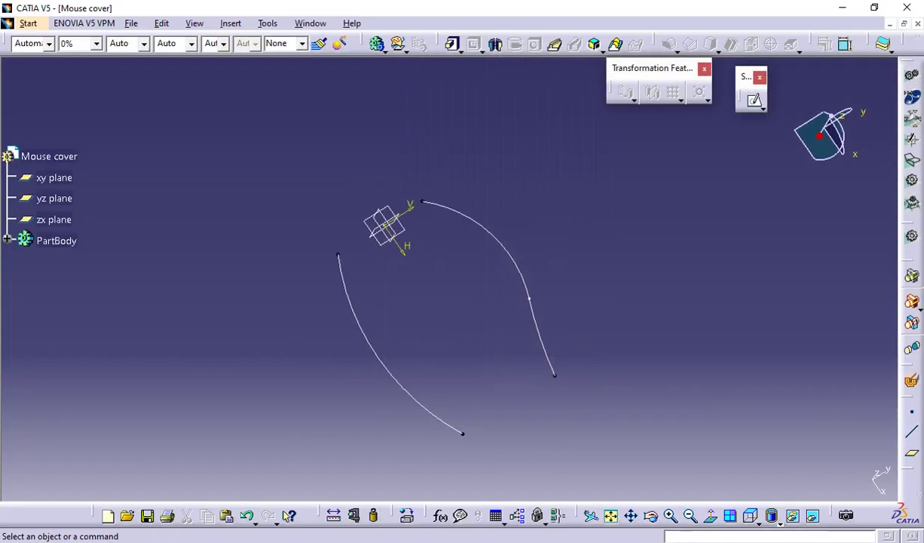
- Open a new sketch on the zx plane and view it square-on
click(401, 231)
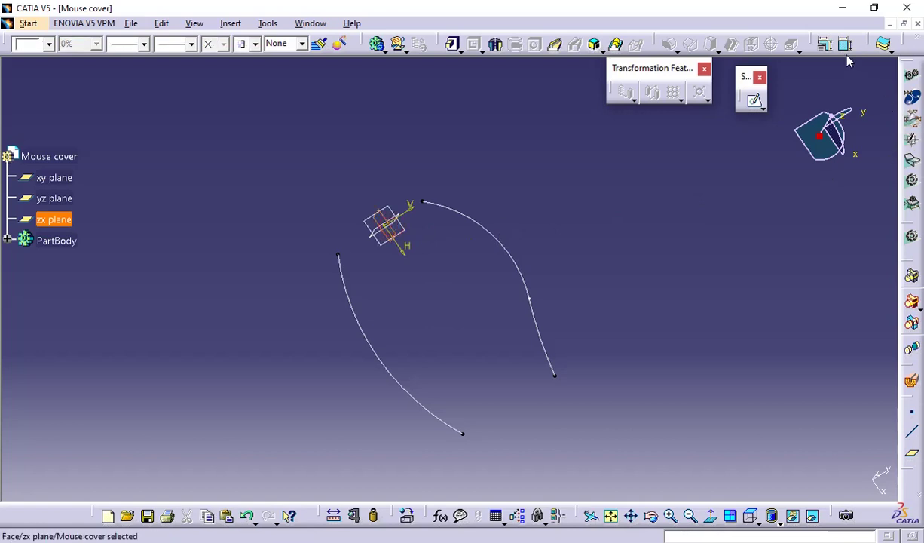
click(754, 101)
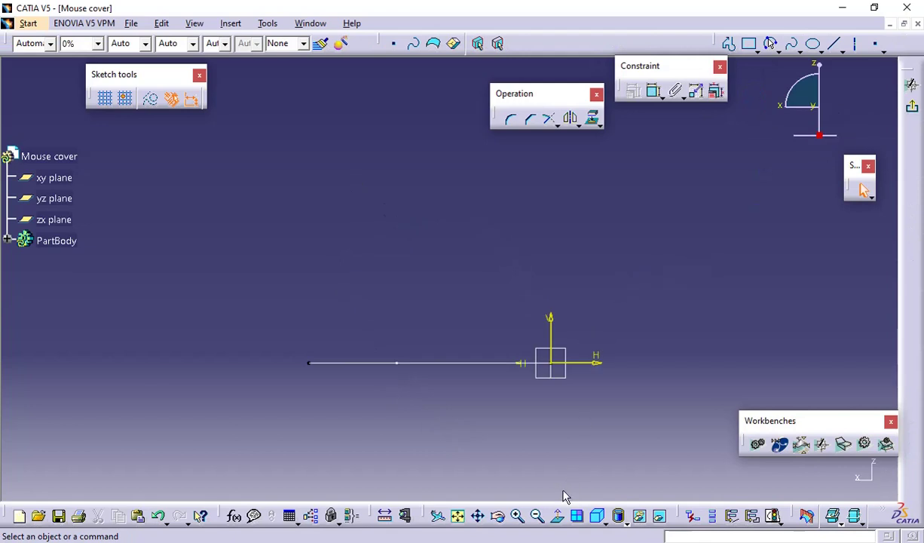
mouse_move(453, 266)
middle_down()
mouse_move(471, 342)
mouse_move(446, 409)
mouse_move(462, 371)
middle_up()
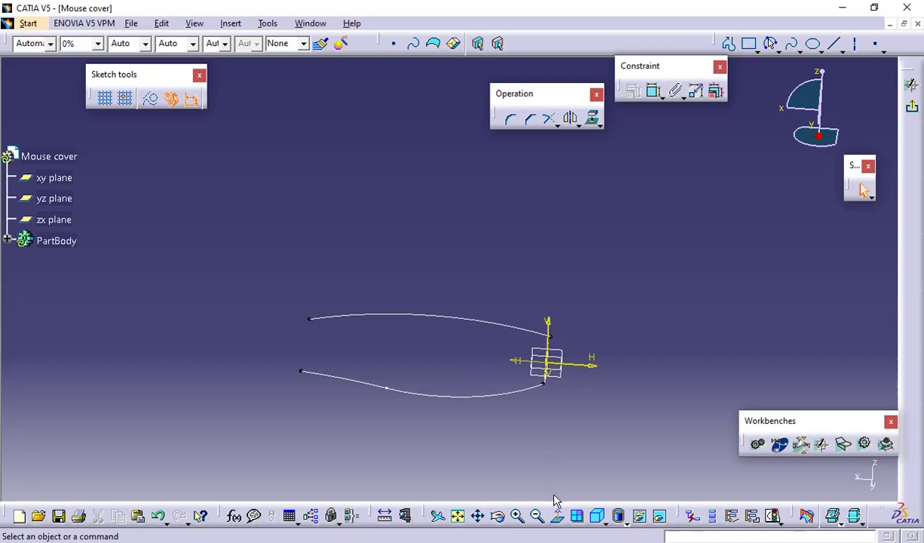
click(559, 517)
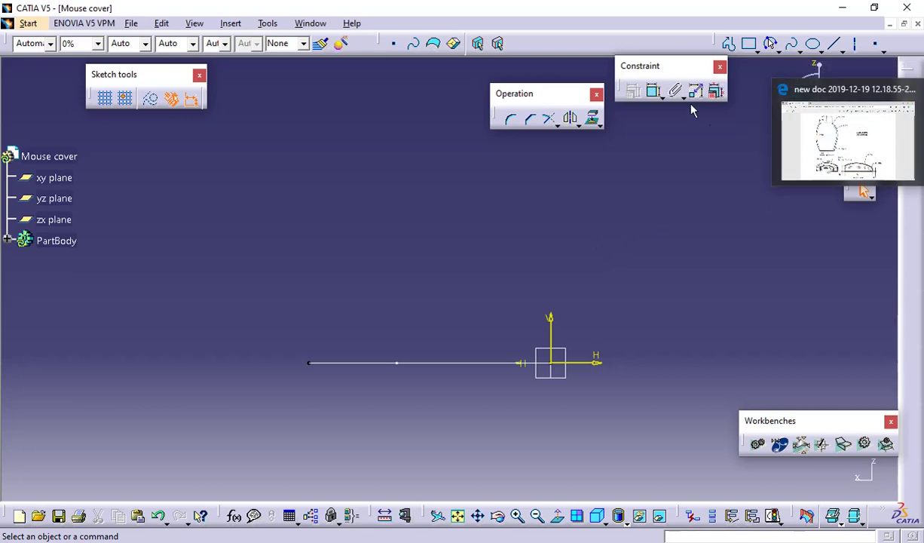
- Draw a three-point arc of about 239 mm radius above the horizontal axis, starting on the vertical axis and bulging upward
click(770, 43)
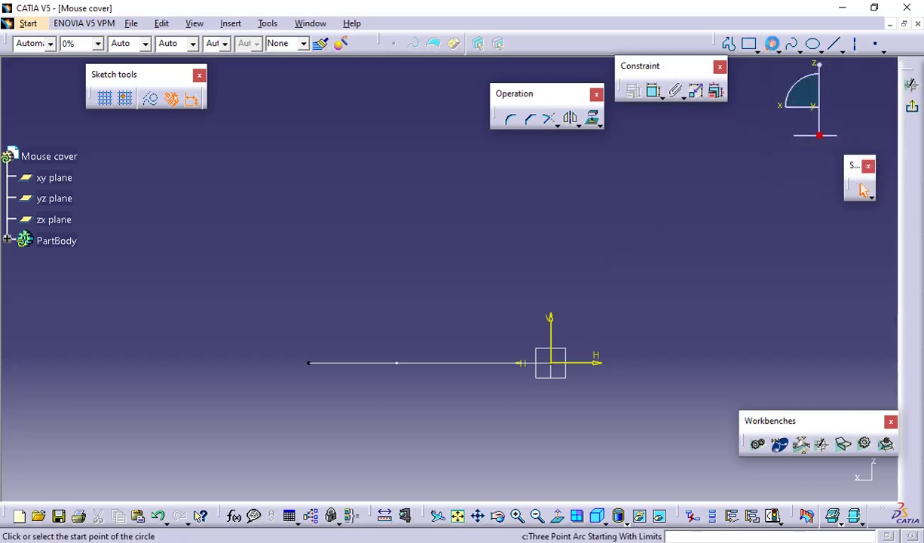
click(551, 301)
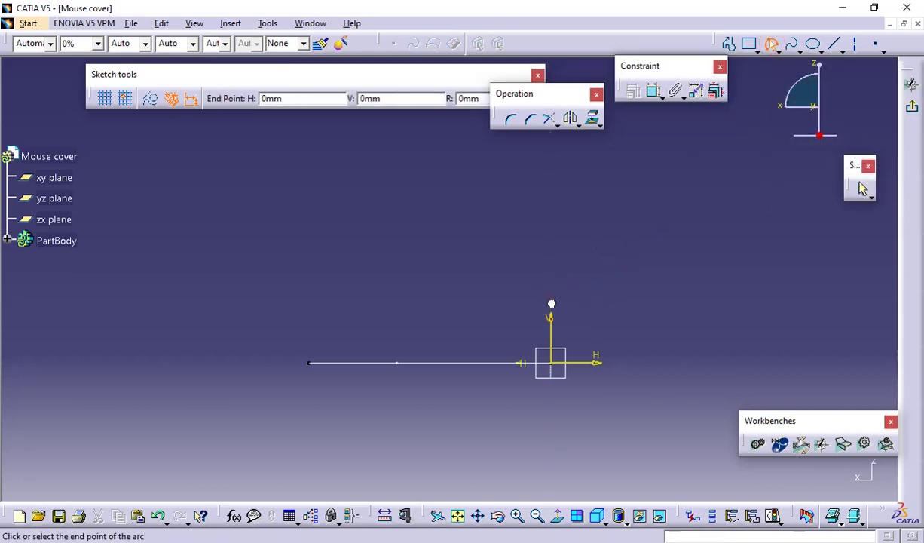
click(314, 300)
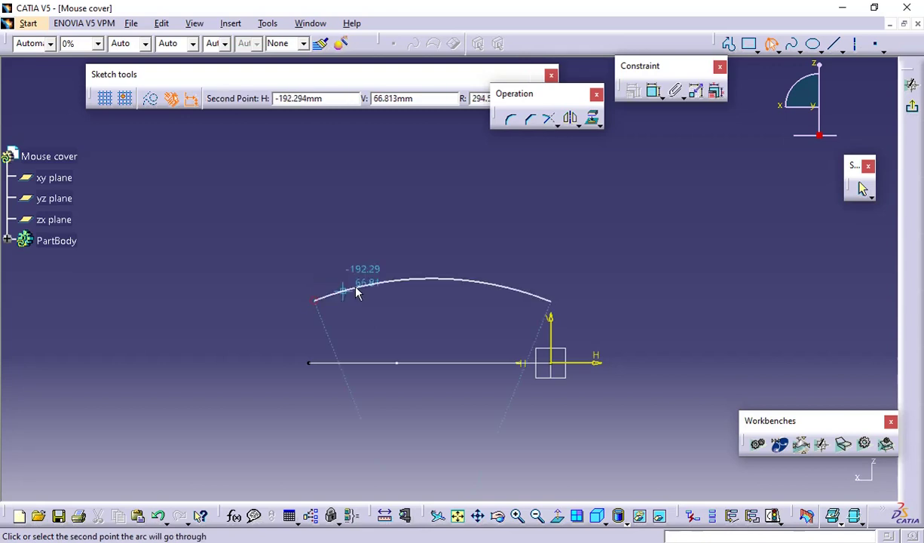
click(451, 274)
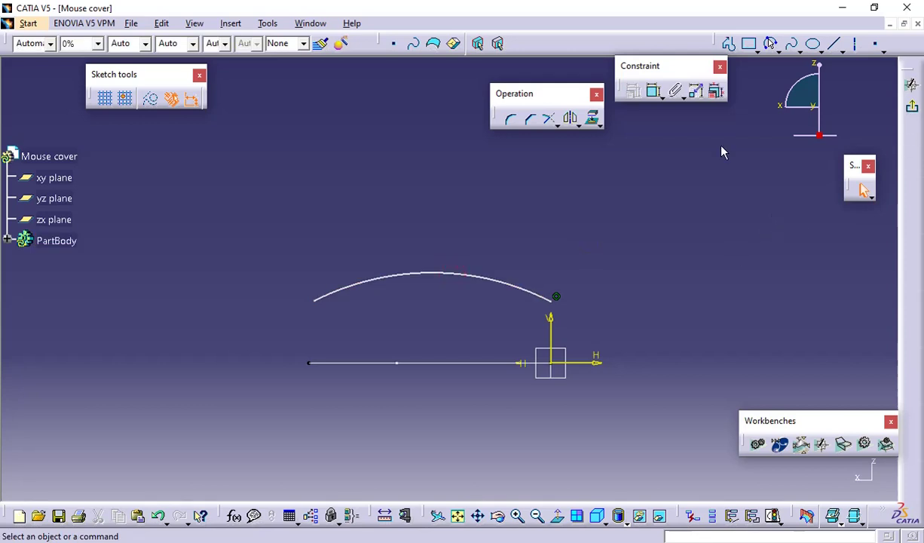
- Dimension the arc's radius and set it to 235 mm as given in the PDF drawing
click(653, 91)
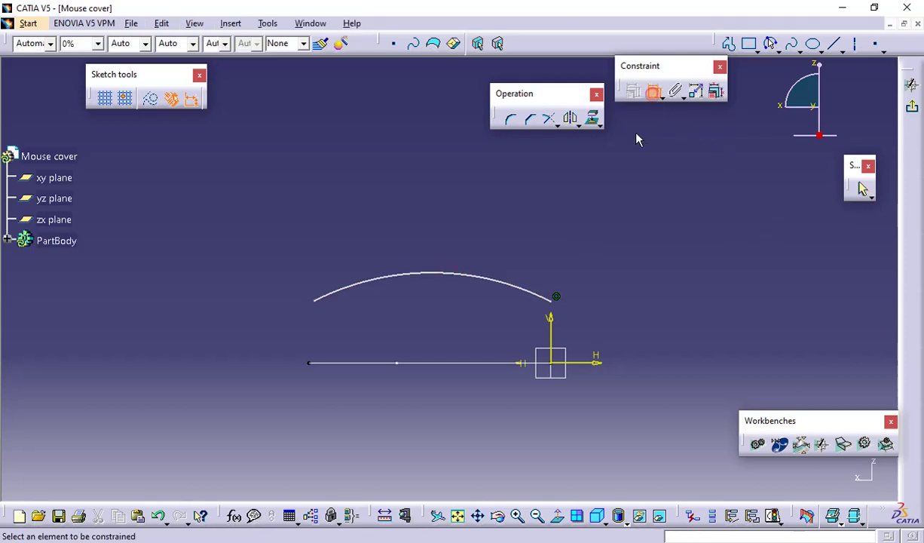
click(496, 284)
click(494, 253)
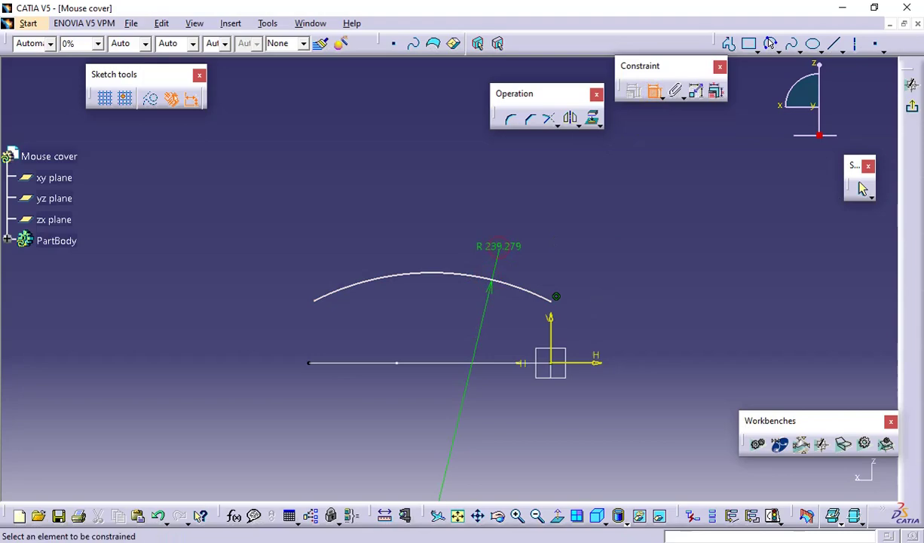
key(alt+Tab)
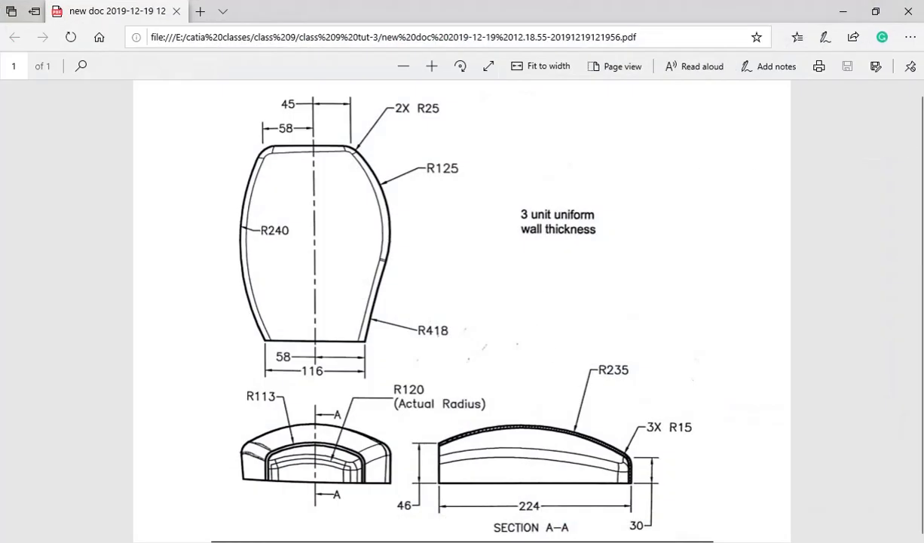
key(alt+Tab)
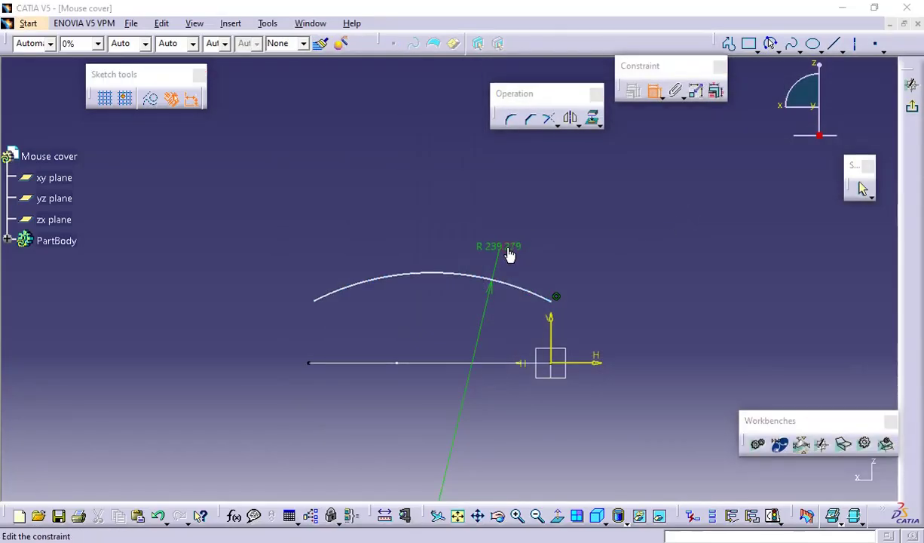
double_click(507, 249)
text(235)
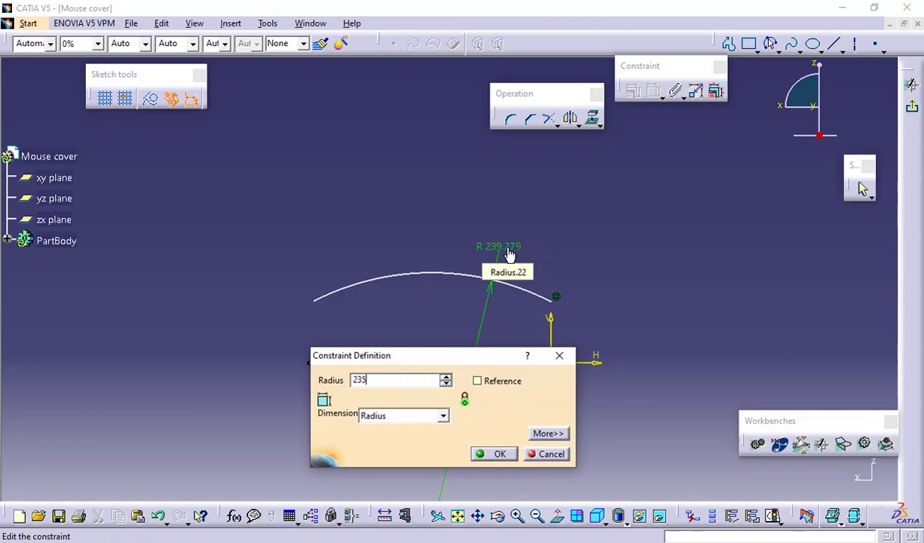
key(Return)
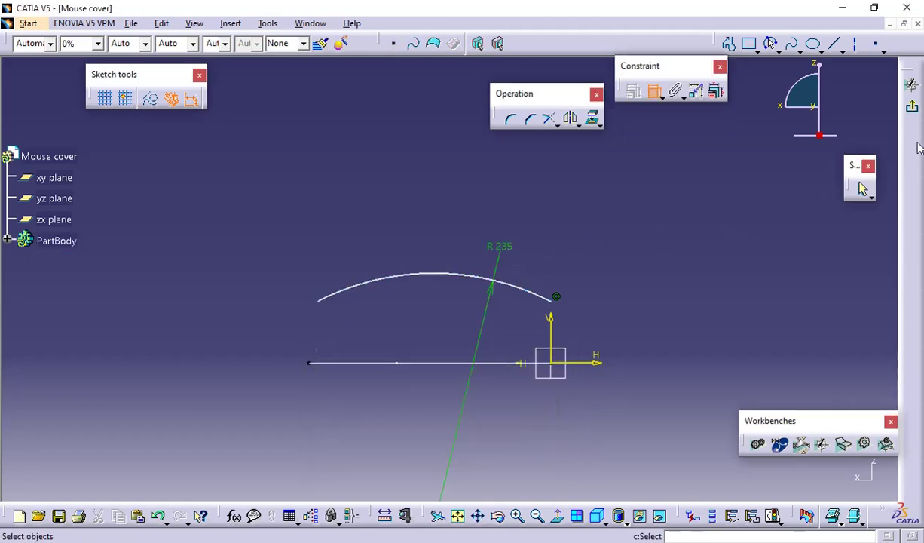
- Dimension the height of the arc's endpoint on the vertical axis and set it to 30 mm, following the PDF drawing
key(alt+Tab)
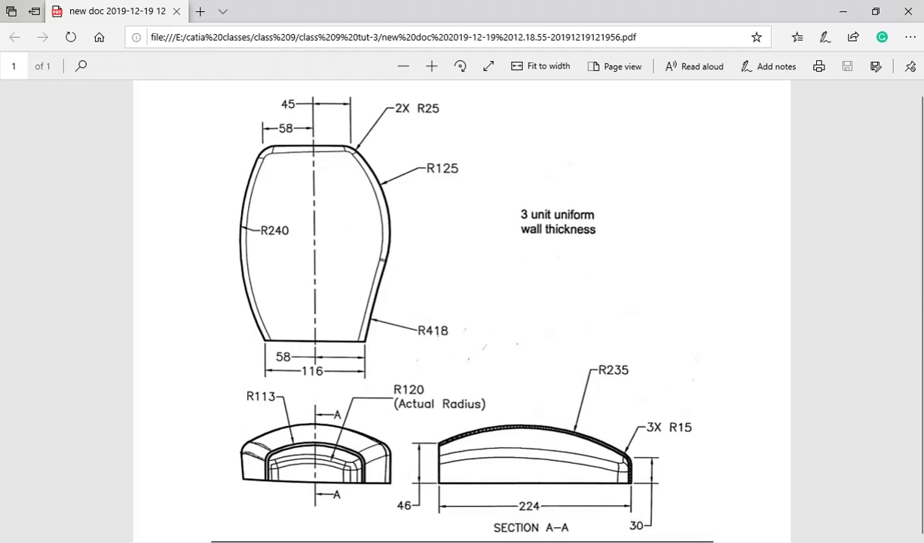
key(alt+Tab)
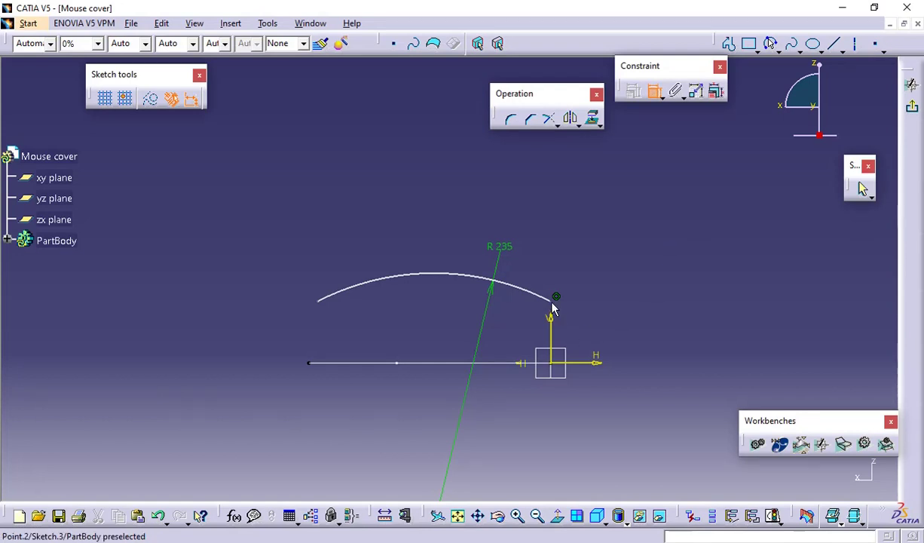
mouse_move(557, 305)
middle_down()
mouse_move(598, 274)
mouse_move(590, 373)
mouse_move(556, 353)
mouse_move(547, 325)
mouse_move(584, 313)
mouse_move(582, 304)
middle_up()
click(557, 516)
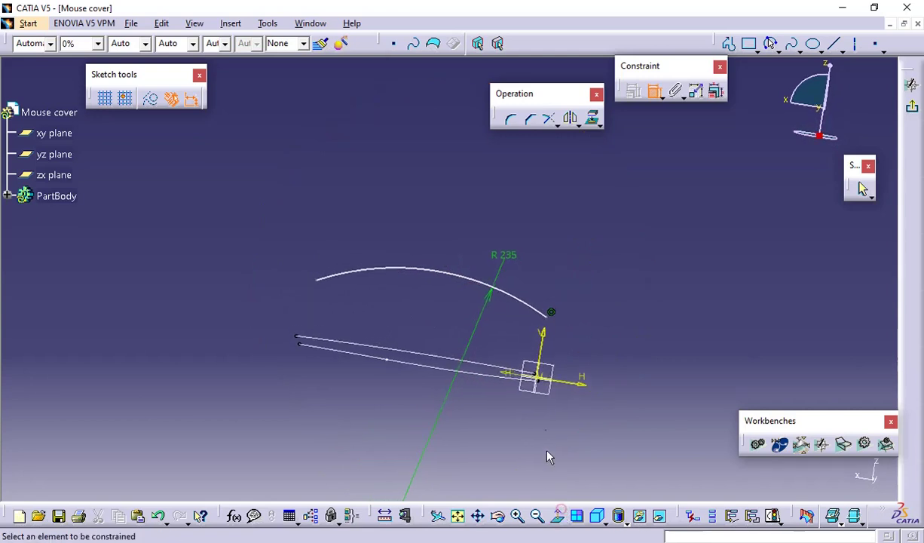
click(551, 306)
click(556, 364)
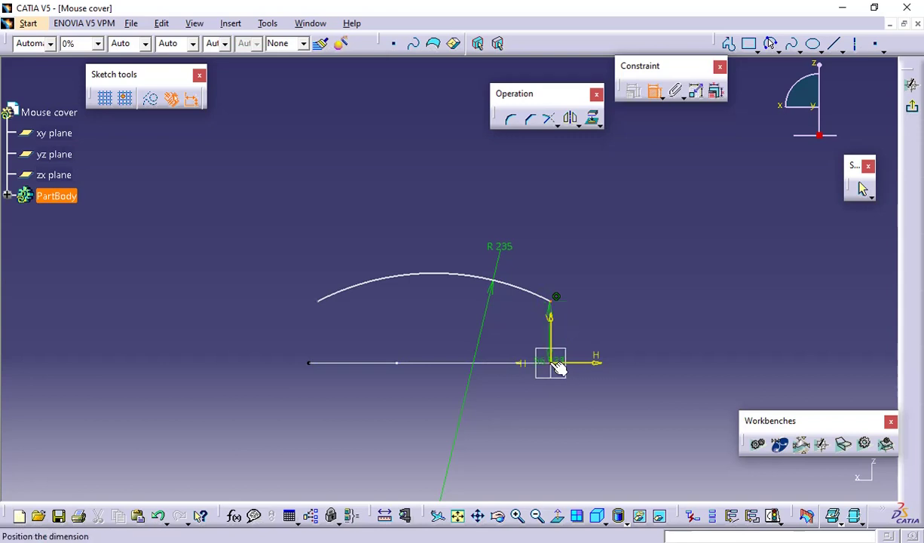
click(594, 322)
double_click(595, 322)
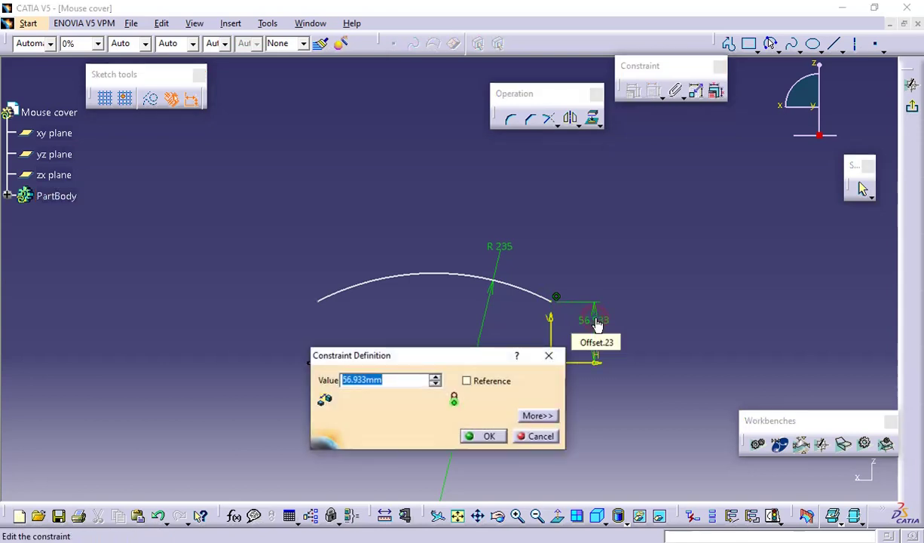
text(30)
key(Return)
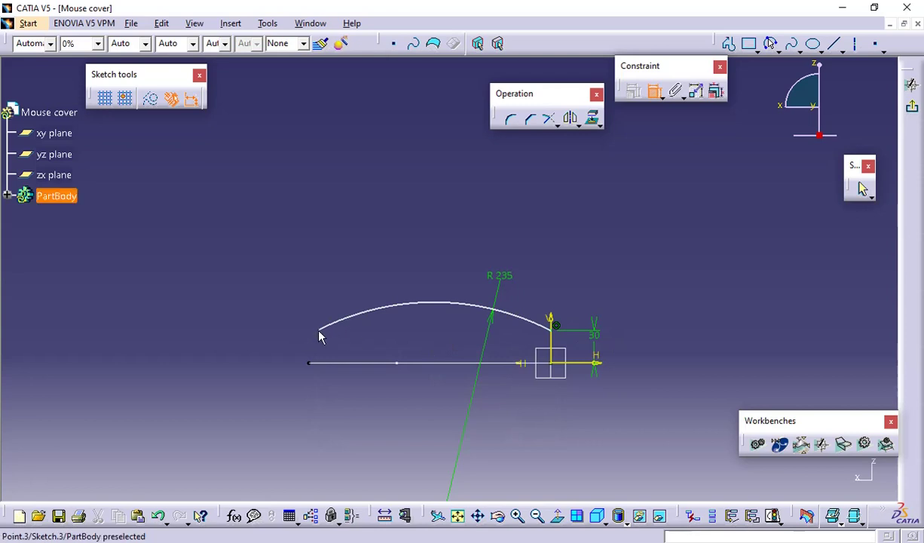
- Dimension the height of the arc's far endpoint above the horizontal axis and set it to 46 mm
click(318, 329)
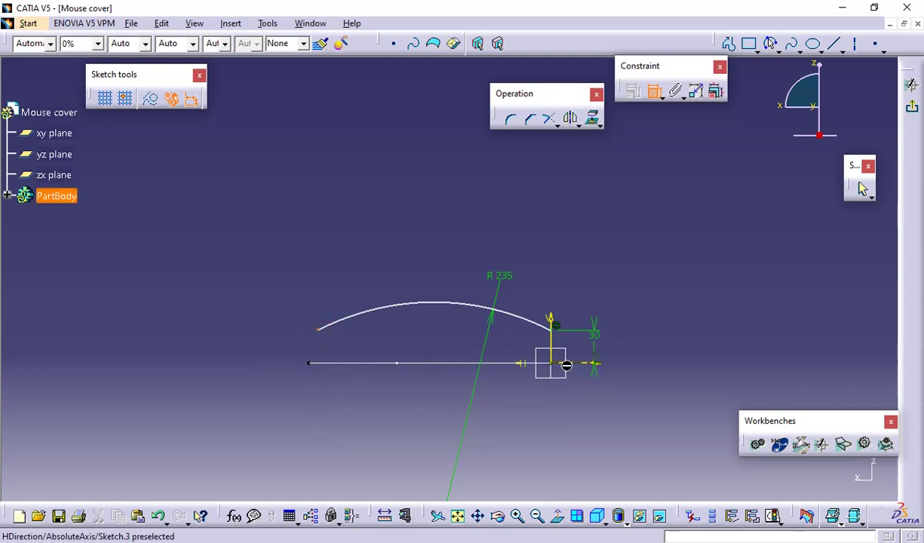
click(549, 365)
click(279, 309)
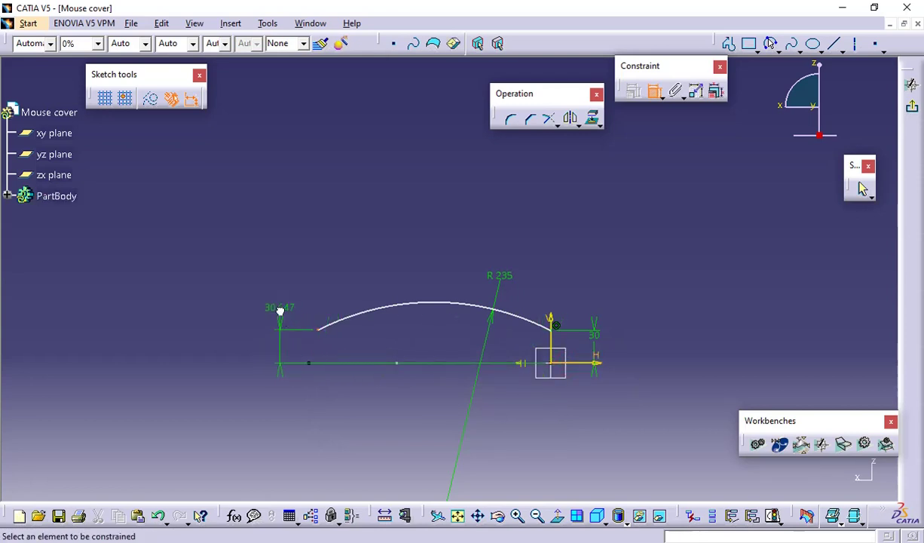
double_click(279, 307)
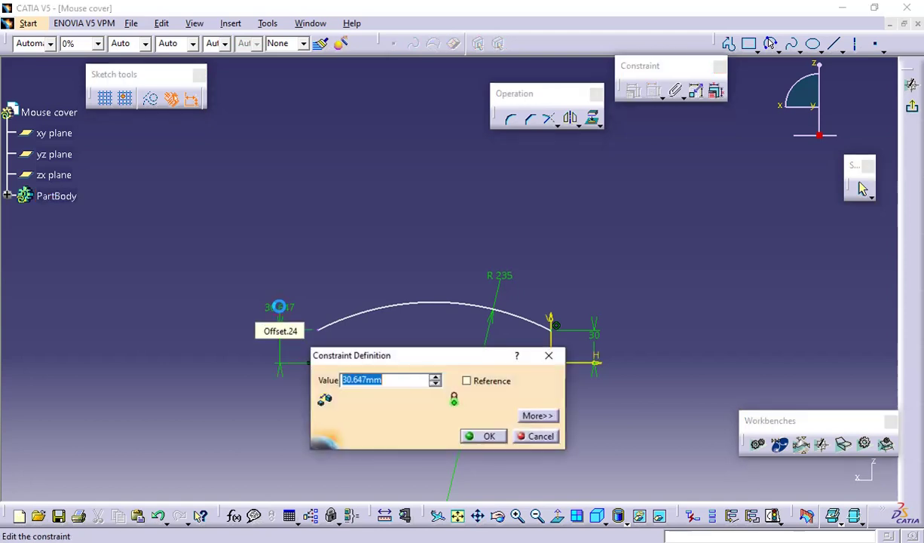
text(46)
key(Return)
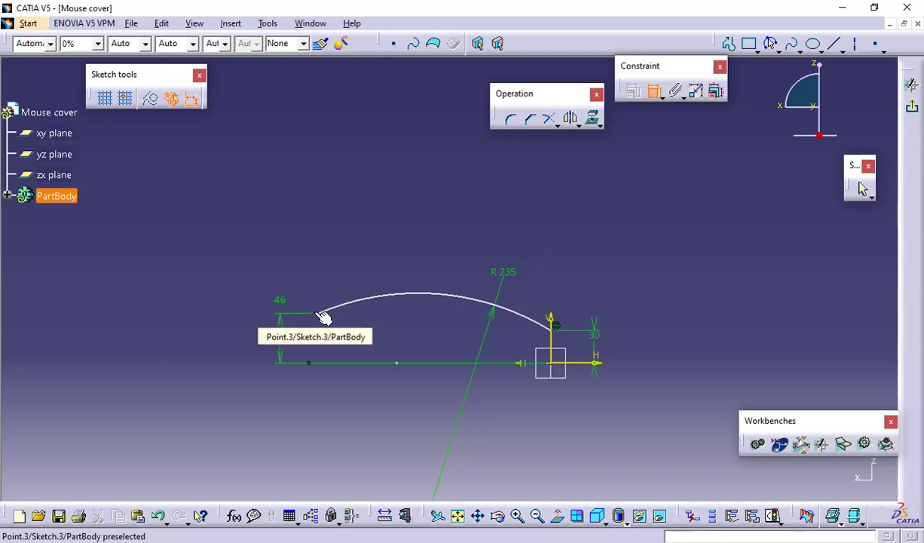
- Dimension the horizontal distance between the arc's endpoints and set it to 224 mm according to the PDF drawing
click(544, 319)
right_click(419, 220)
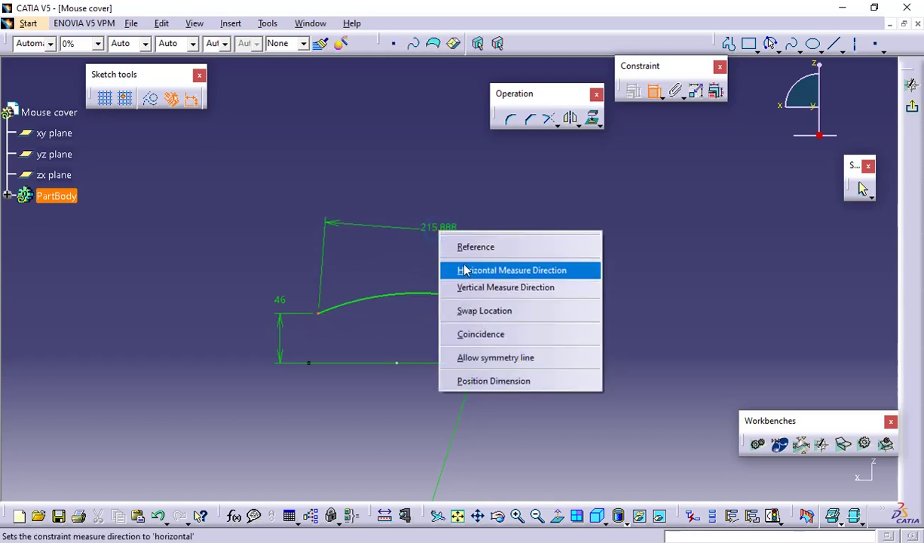
click(460, 268)
click(423, 255)
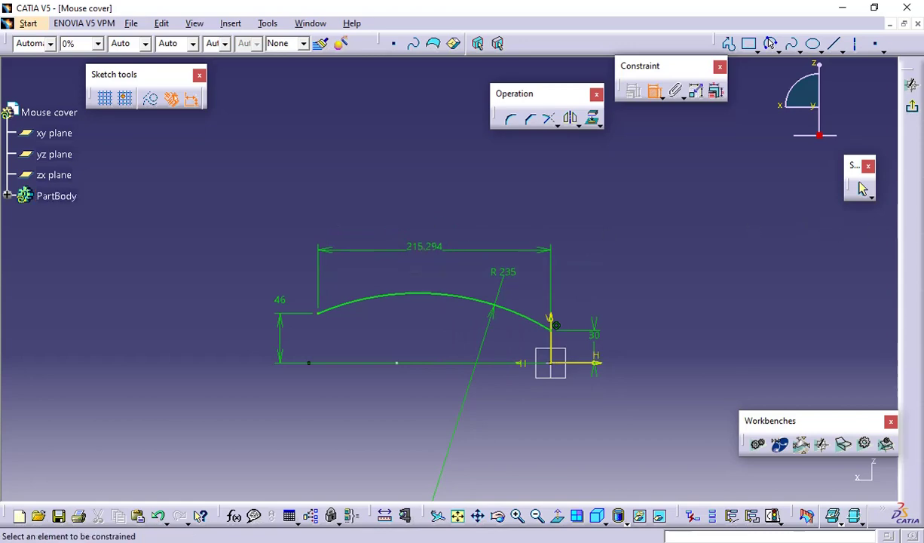
key(alt+Tab)
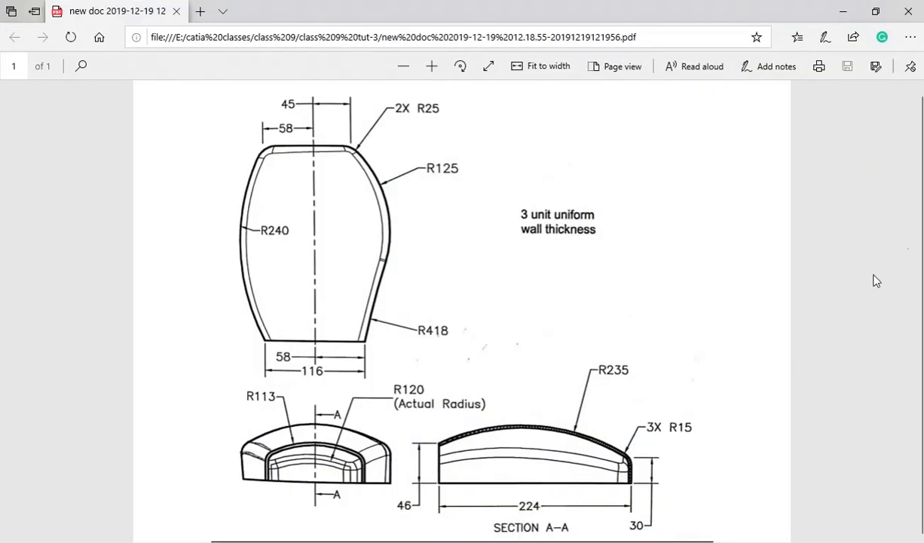
key(alt+Tab)
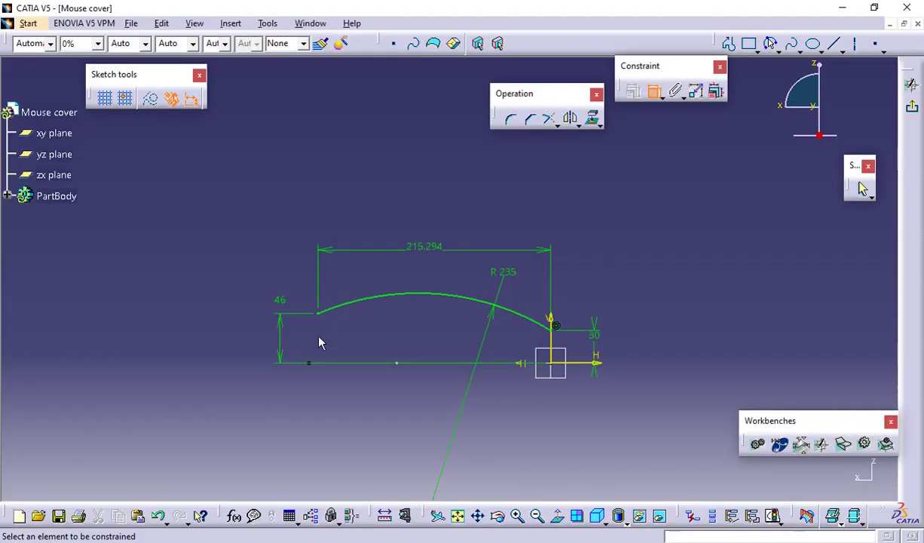
double_click(424, 249)
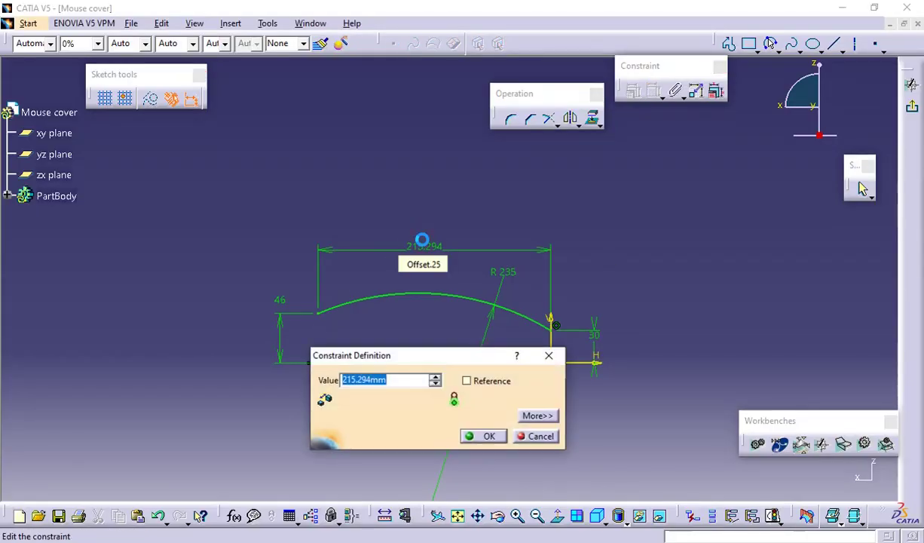
text(22)
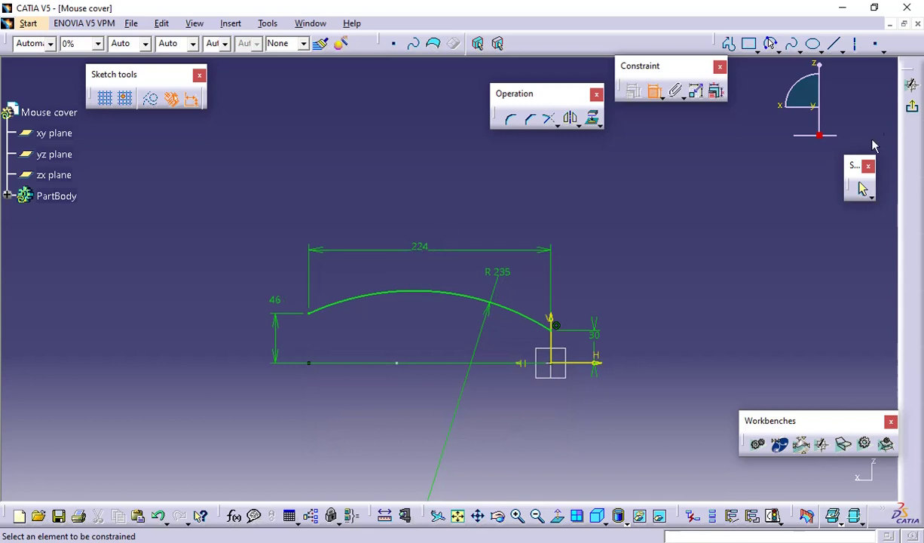
- Exit the top profile sketch and view it in 3D together with the two side curves
click(911, 108)
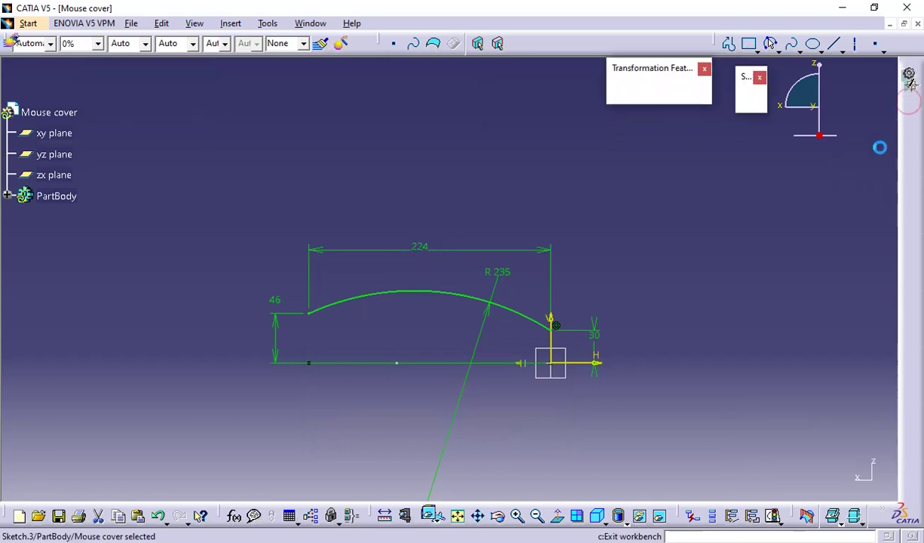
mouse_move(473, 369)
middle_down()
mouse_move(532, 212)
mouse_move(594, 174)
mouse_move(419, 269)
mouse_move(378, 392)
mouse_move(611, 226)
middle_up()
mouse_move(621, 337)
middle_down()
mouse_move(518, 285)
mouse_move(293, 398)
mouse_move(481, 285)
mouse_move(602, 245)
mouse_move(458, 367)
mouse_move(612, 247)
mouse_move(565, 256)
mouse_move(459, 334)
mouse_move(481, 386)
mouse_move(587, 336)
mouse_move(623, 338)
mouse_move(604, 390)
mouse_move(527, 330)
mouse_move(530, 309)
mouse_move(520, 301)
middle_up()
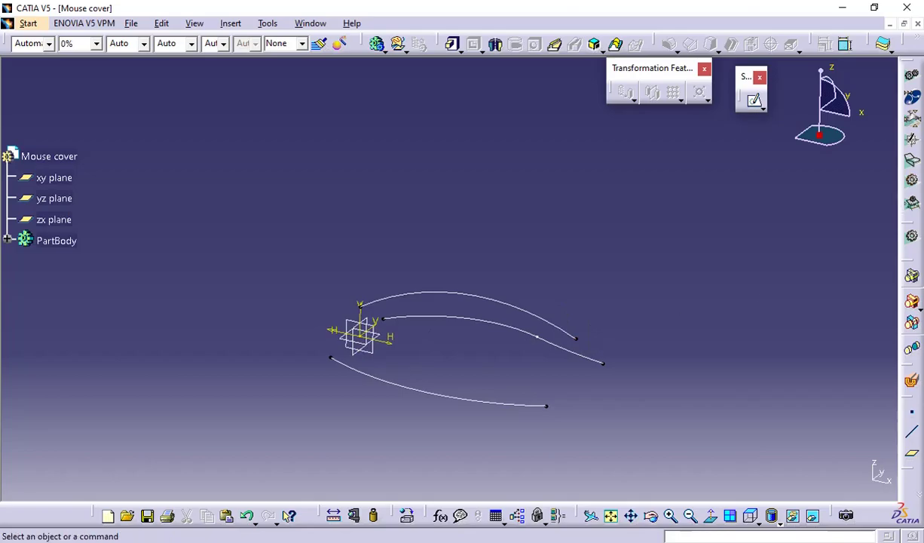
- Check the front view's R113 and R120 profile dimensions in the PDF drawing, then return to CATIA
key(alt+Tab)
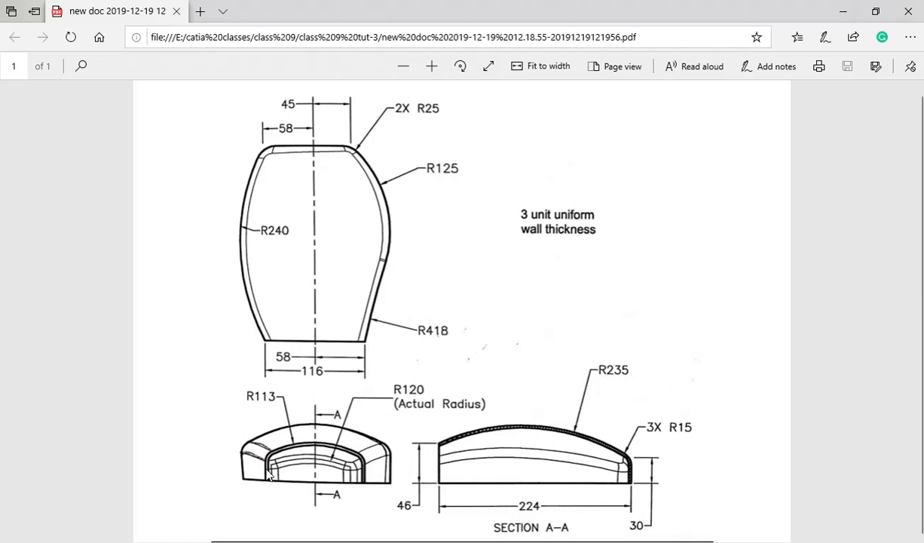
scroll(411, 352, up, 1)
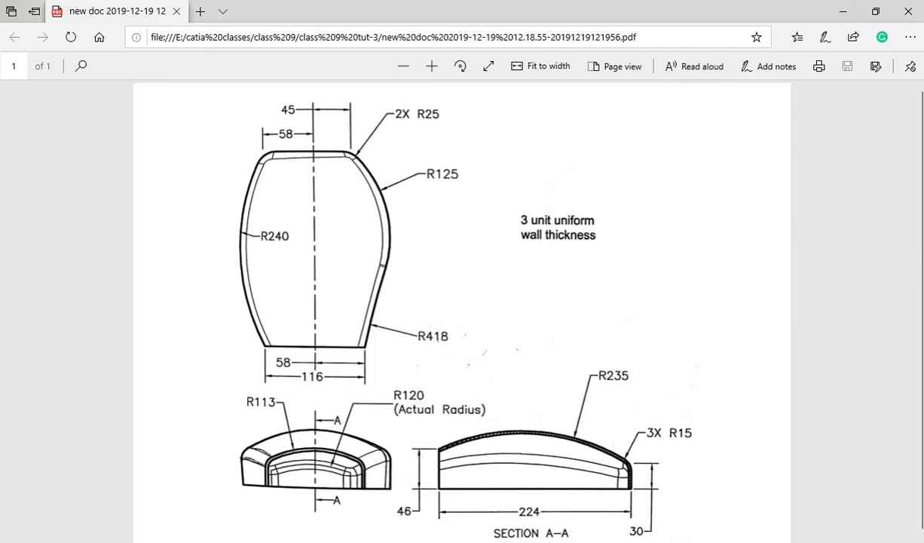
key(alt+Tab)
- Start a new sketch on the yz plane at the front ends of the side curves
mouse_move(605, 343)
middle_down()
mouse_move(506, 320)
mouse_move(597, 239)
mouse_move(664, 256)
mouse_move(516, 399)
mouse_move(532, 386)
middle_up()
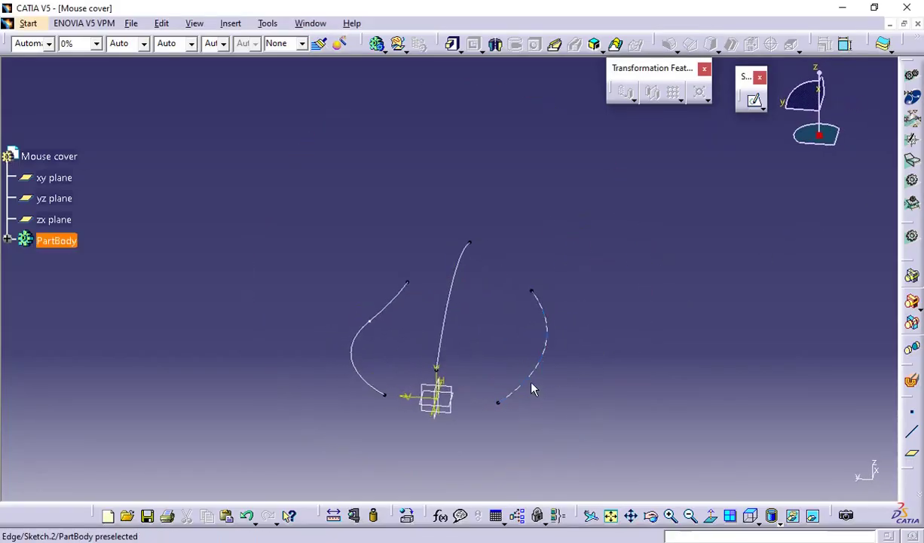
click(459, 417)
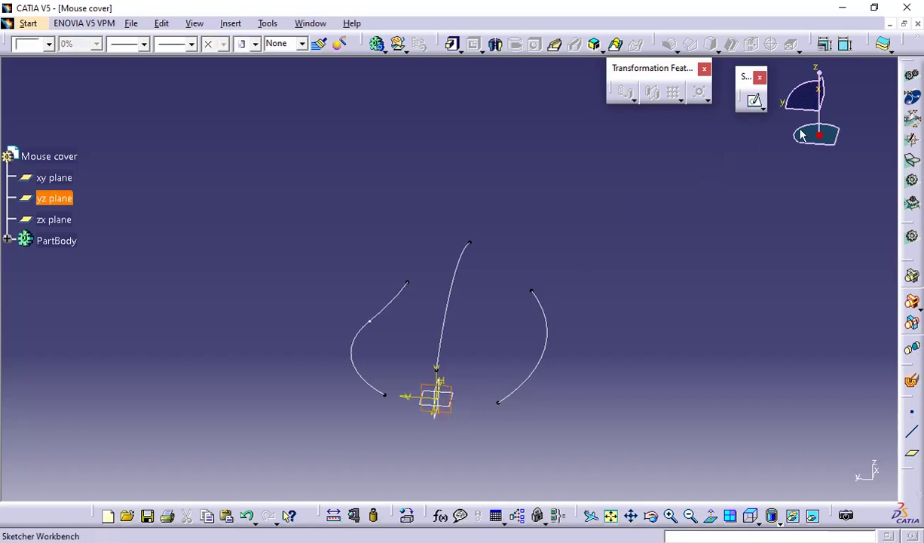
click(754, 100)
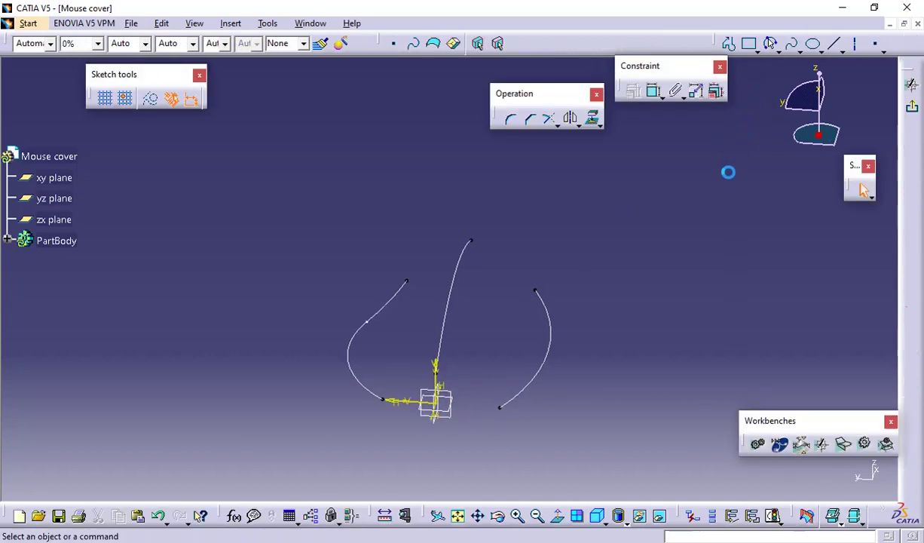
middle_drag(695, 211, 663, 244)
mouse_move(635, 324)
middle_down()
mouse_move(634, 285)
mouse_move(650, 279)
mouse_move(652, 263)
middle_up()
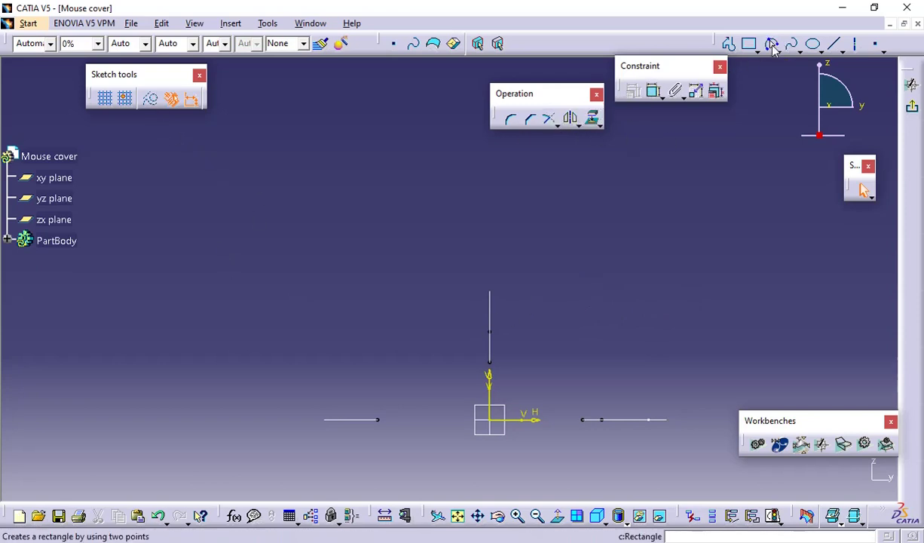
- Draw a three-point arc about 103 mm wide above the horizontal axis, passing through a point on the vertical axis about 24 mm high
click(770, 44)
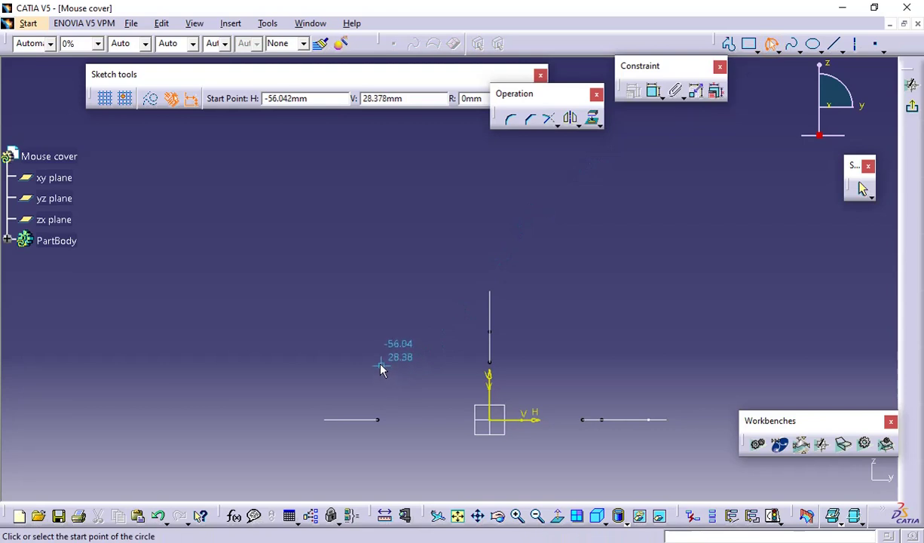
click(378, 393)
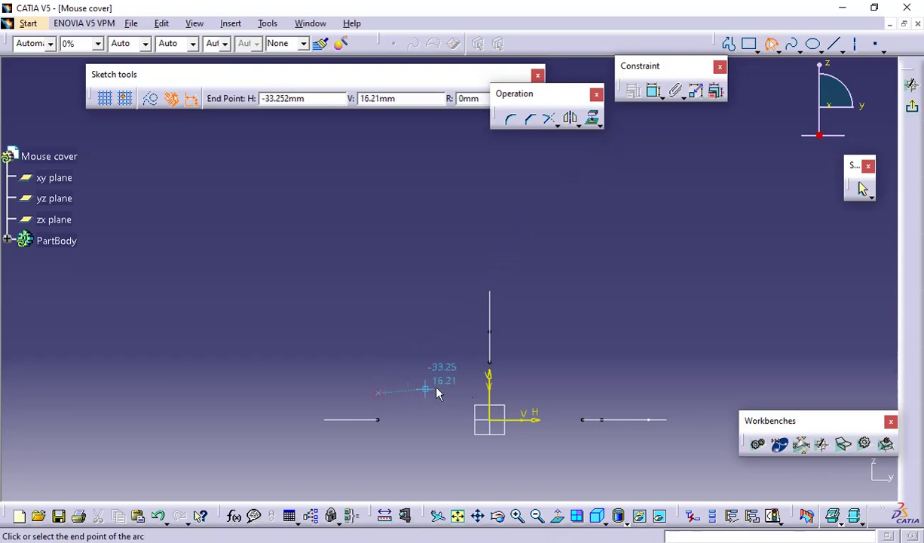
click(578, 394)
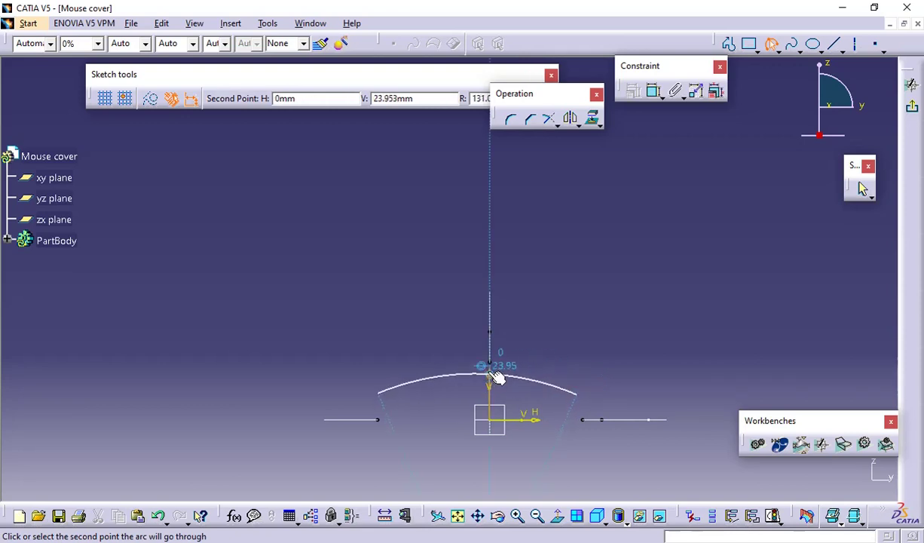
click(492, 372)
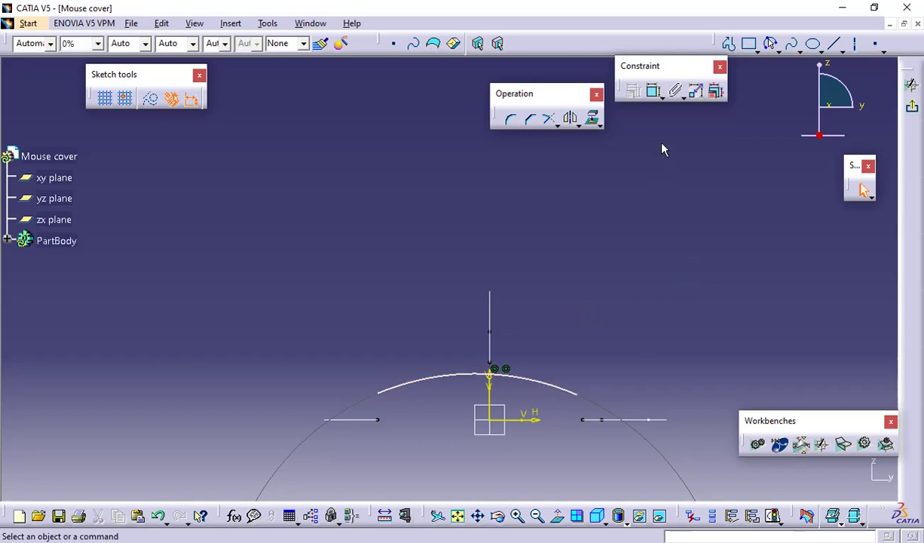
- Constrain the arc's two endpoints to be symmetric about the vertical axis
click(655, 96)
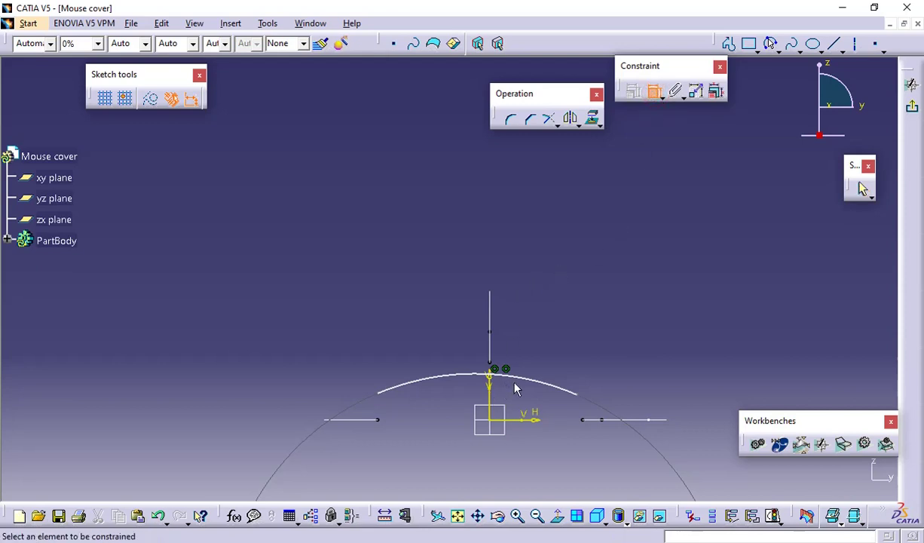
click(565, 398)
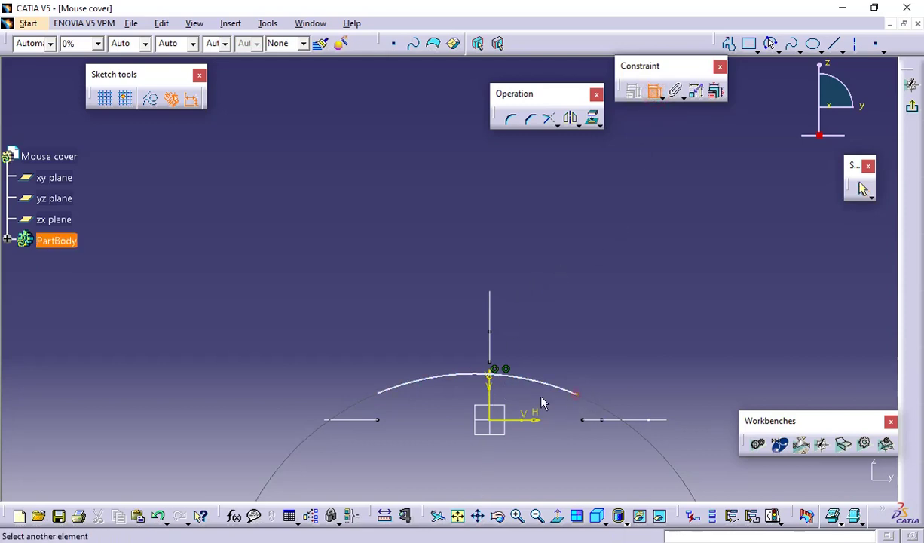
click(379, 391)
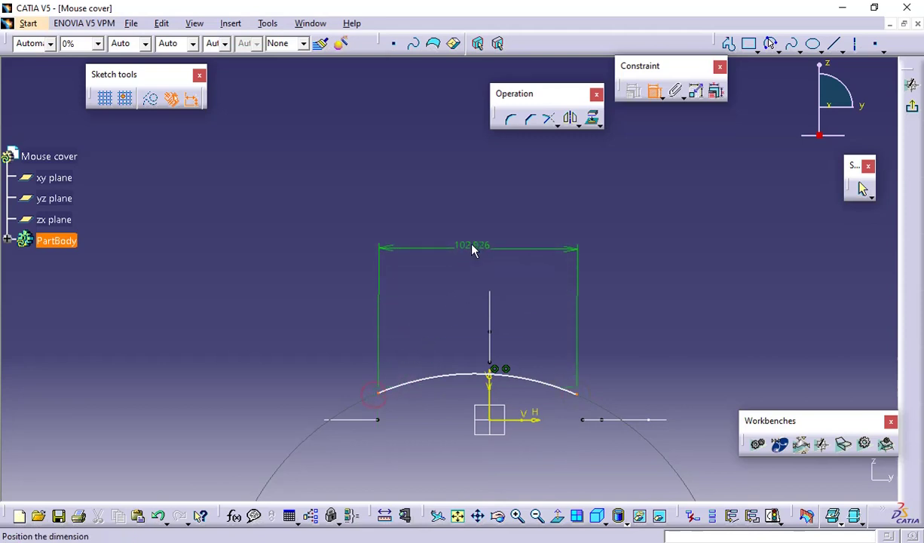
right_click(474, 249)
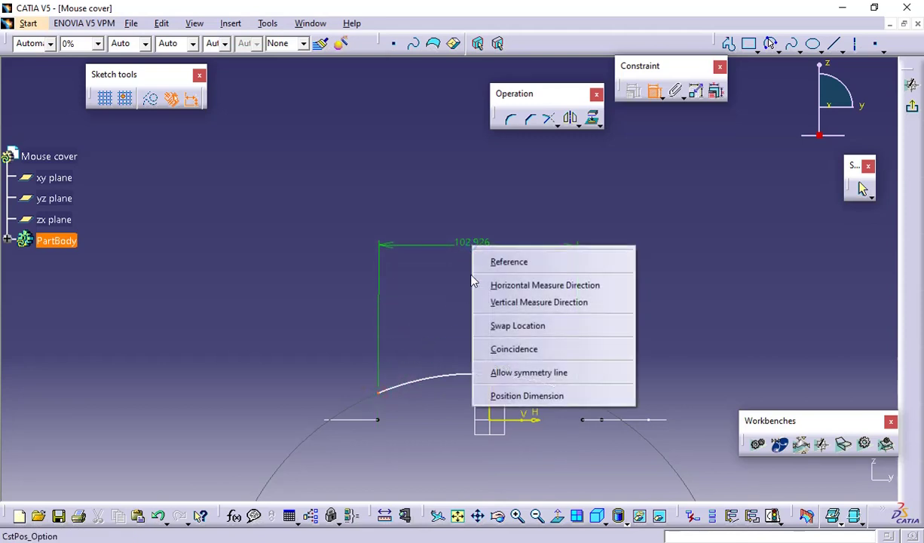
click(498, 373)
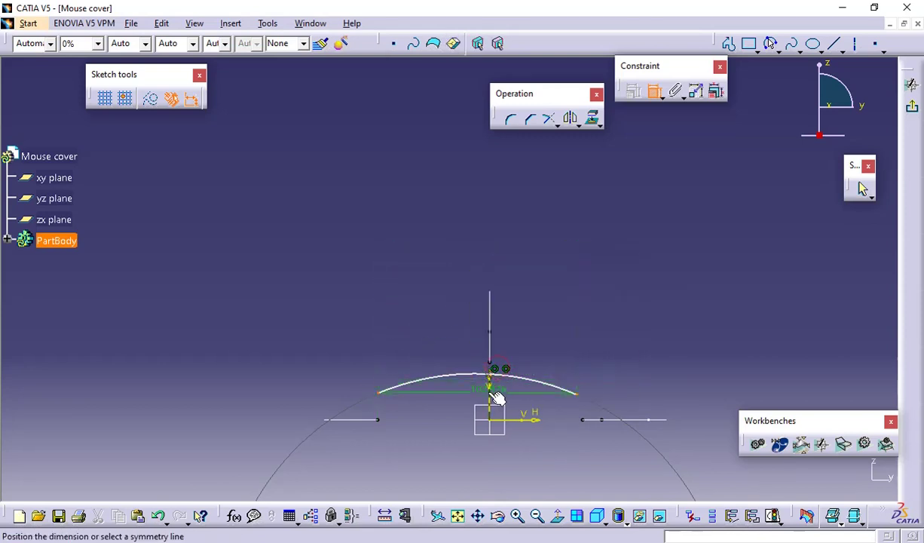
click(492, 383)
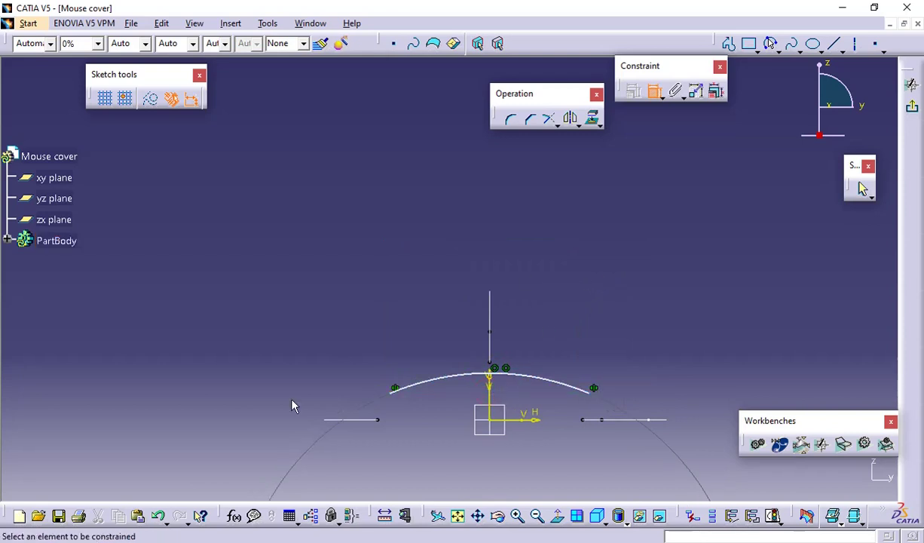
- Dimension the horizontal distance between the single-arc side curve's front endpoint and the nearest arc endpoint, and set it to 0
click(378, 420)
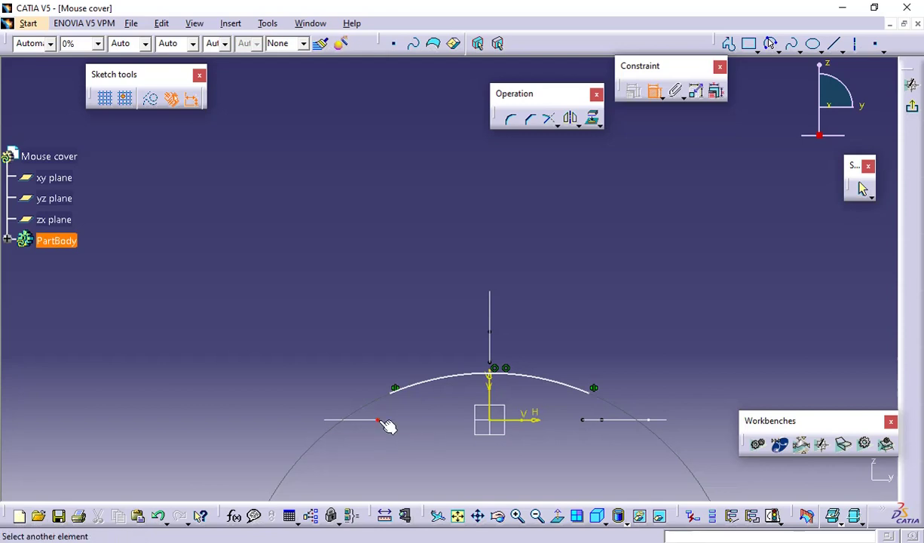
click(392, 399)
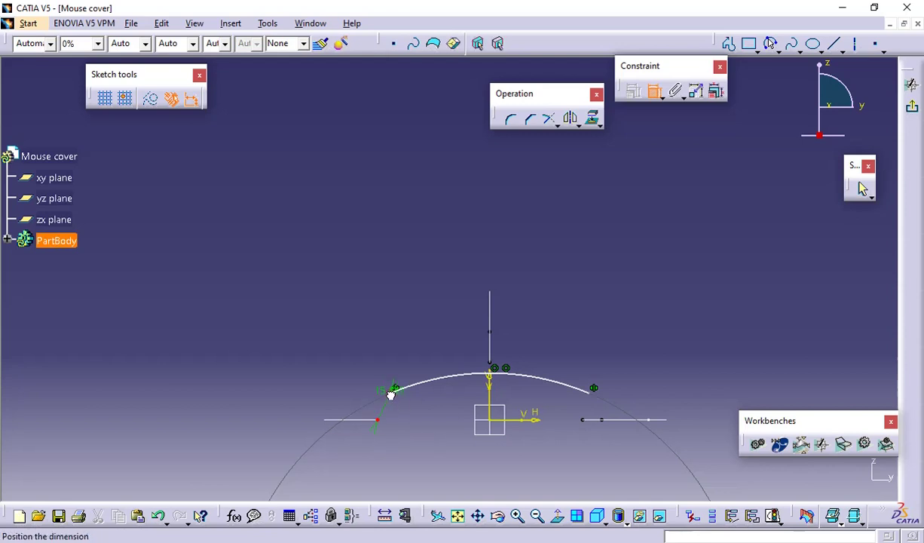
right_click(368, 308)
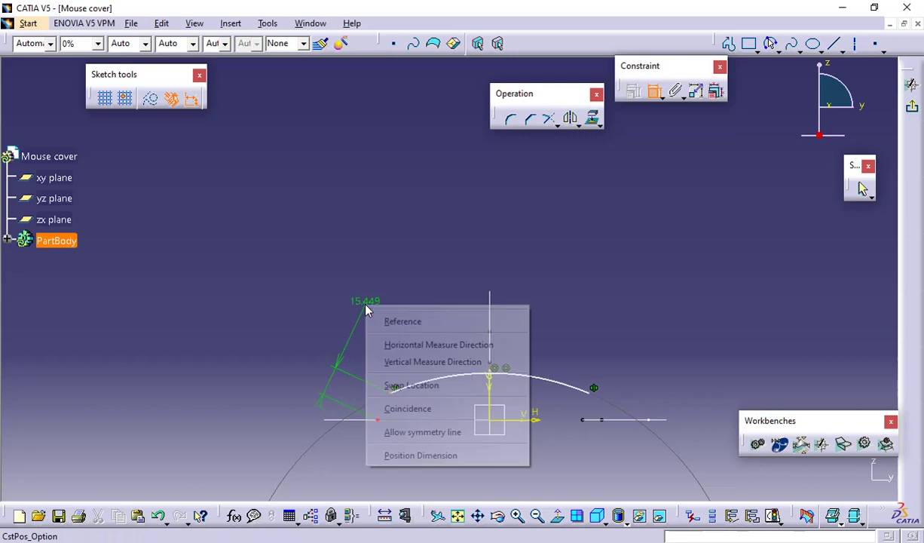
click(398, 385)
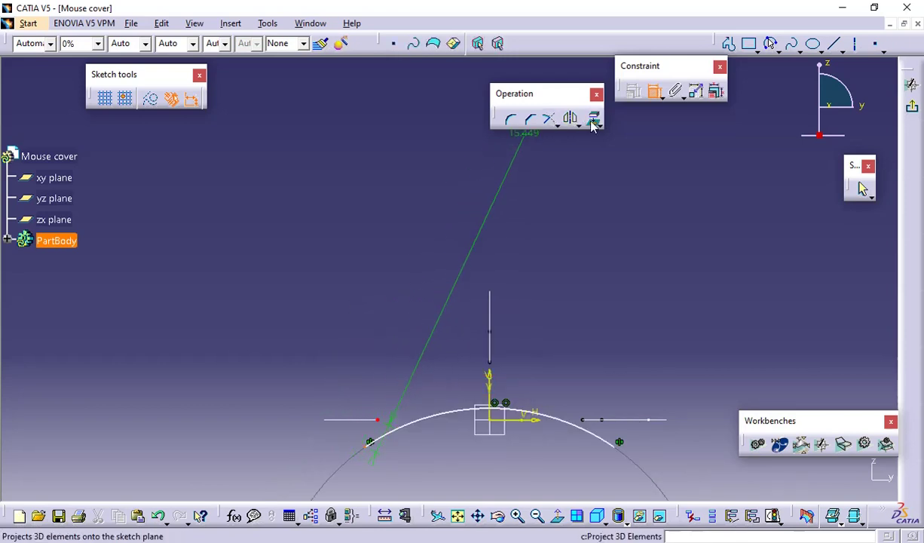
right_click(385, 313)
click(408, 394)
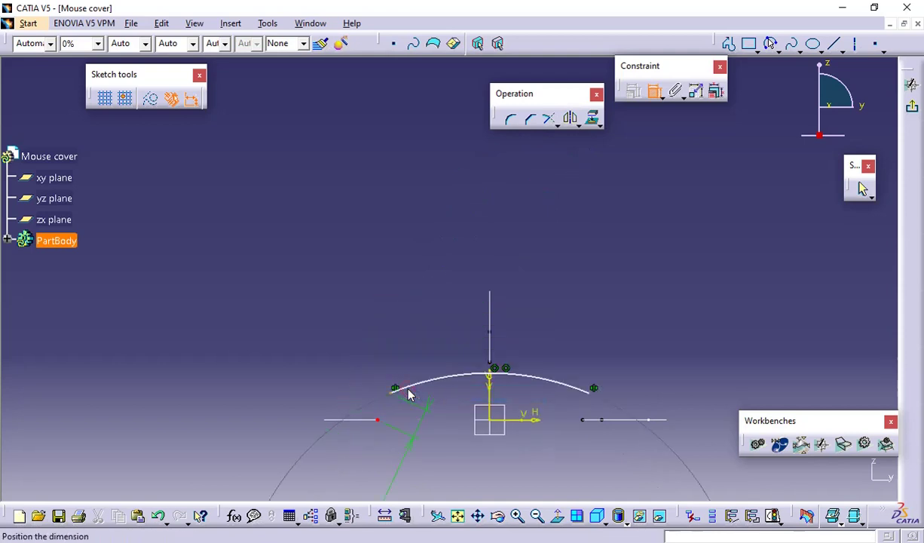
right_click(404, 321)
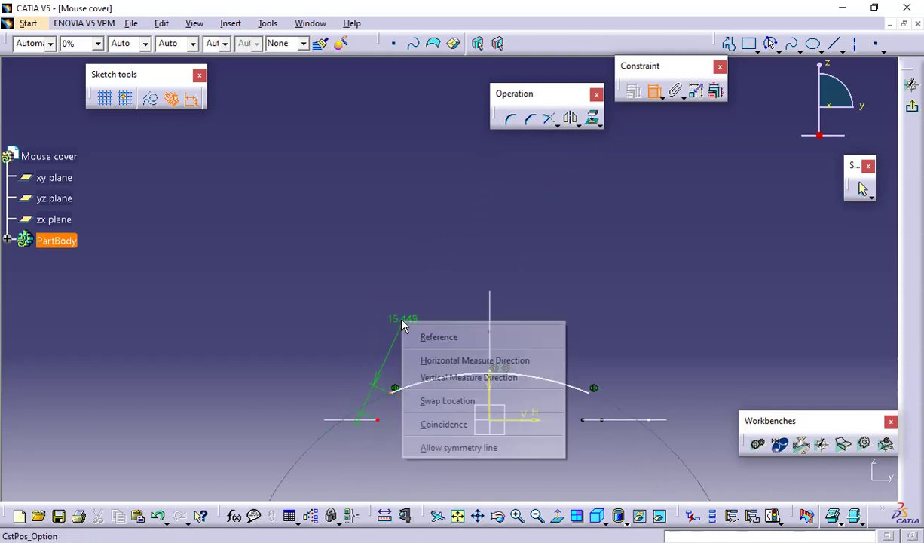
click(432, 379)
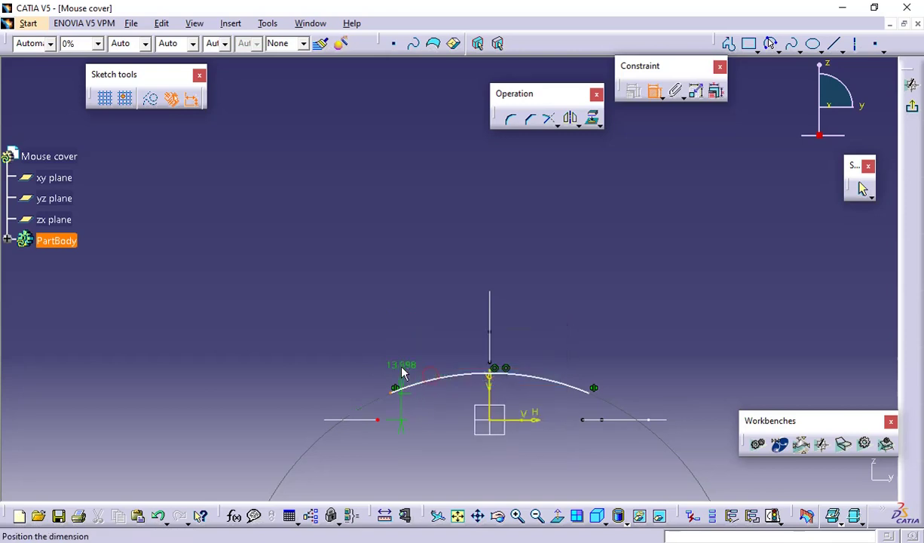
right_click(380, 336)
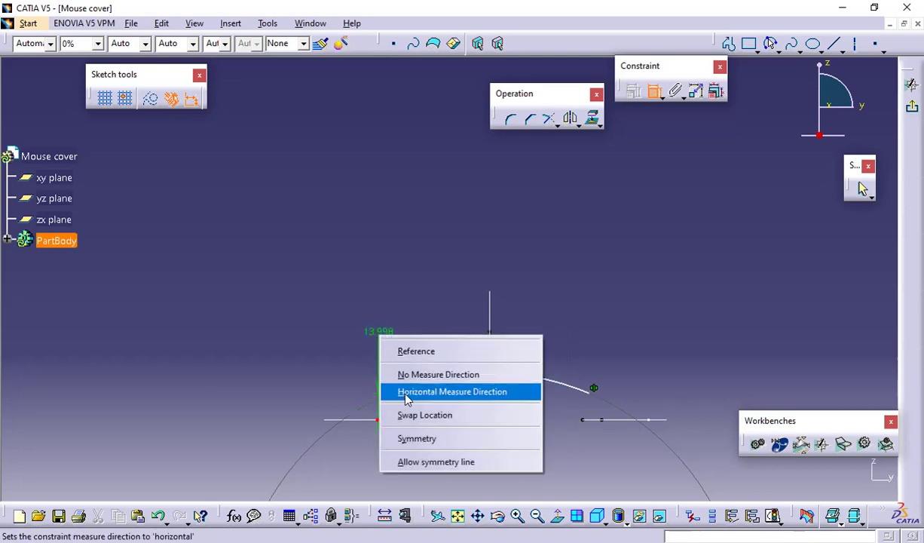
click(407, 392)
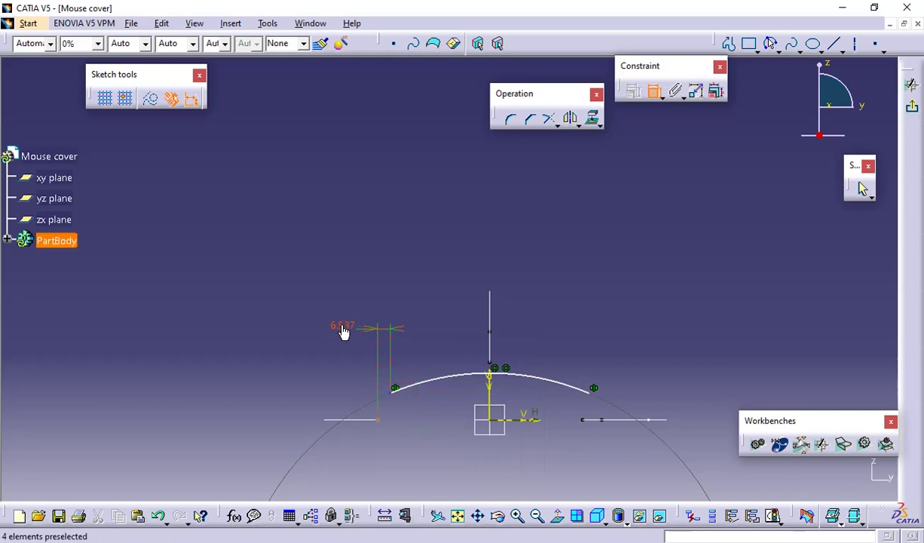
double_click(343, 327)
text(0)
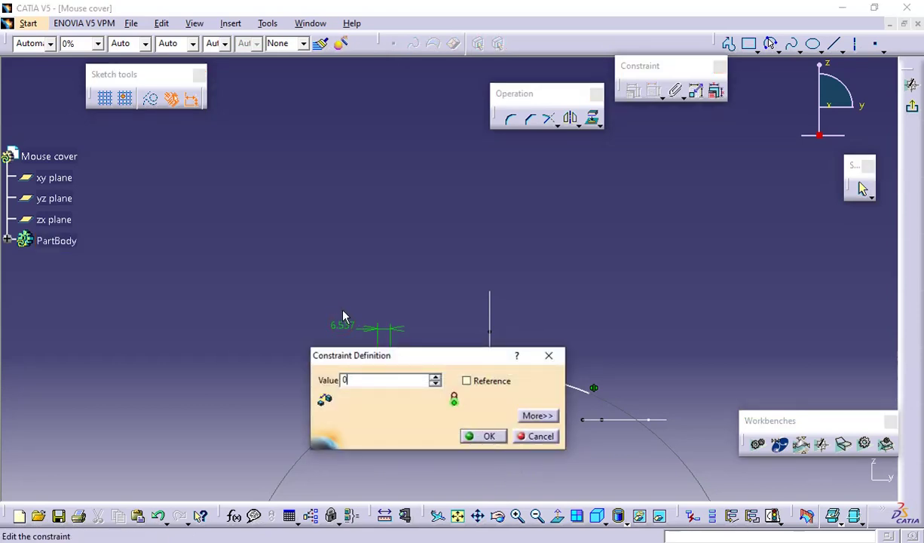
key(Return)
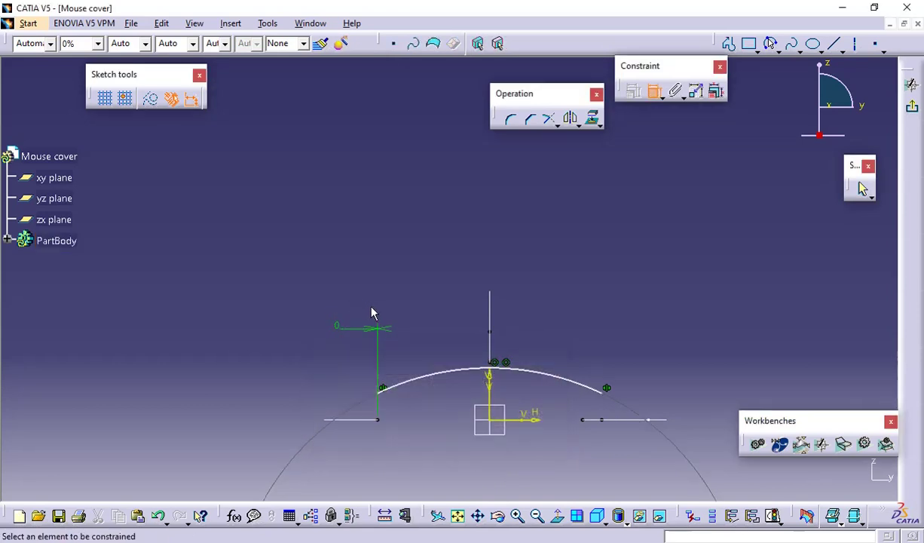
- Dimension the horizontal distance between the arc's other endpoint and the two-arc side curve's front endpoint, and set it to 0
click(608, 389)
mouse_move(549, 383)
middle_down()
mouse_move(520, 407)
mouse_move(498, 342)
mouse_move(423, 350)
mouse_move(435, 465)
mouse_move(428, 454)
mouse_move(453, 386)
middle_up()
click(554, 516)
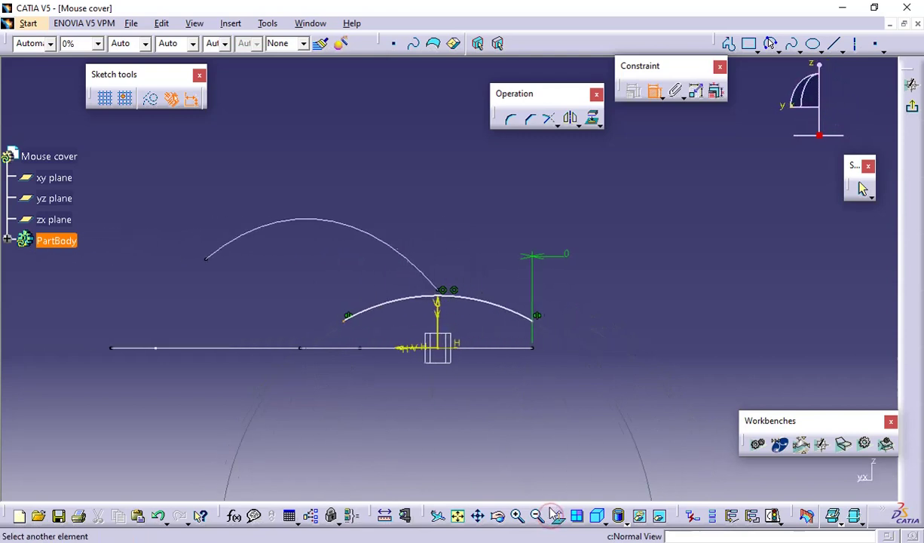
mouse_move(440, 356)
middle_down()
mouse_move(470, 373)
mouse_move(470, 400)
middle_up()
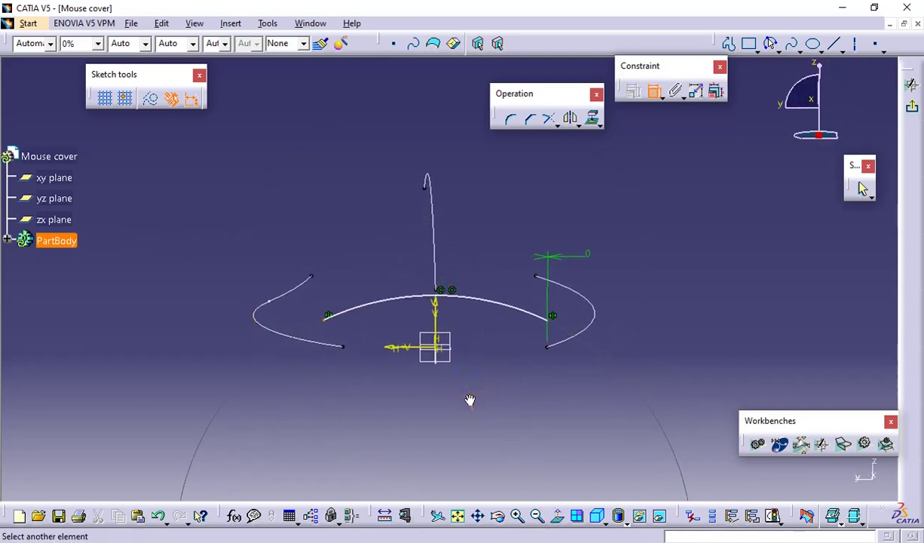
click(346, 348)
right_click(323, 249)
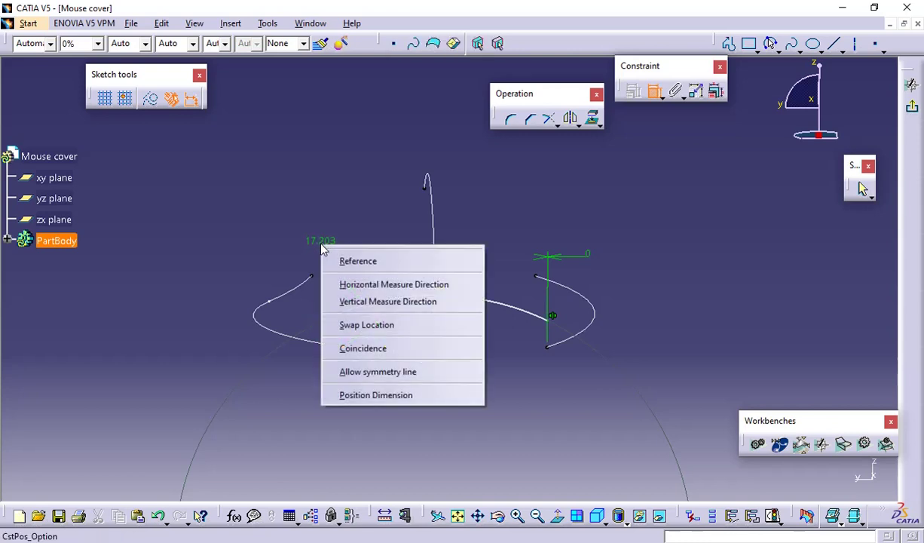
click(367, 284)
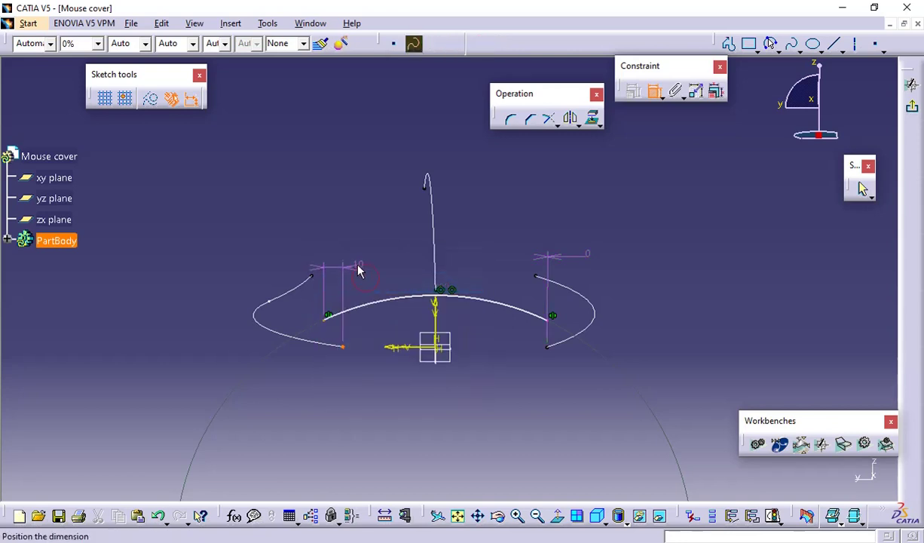
click(355, 255)
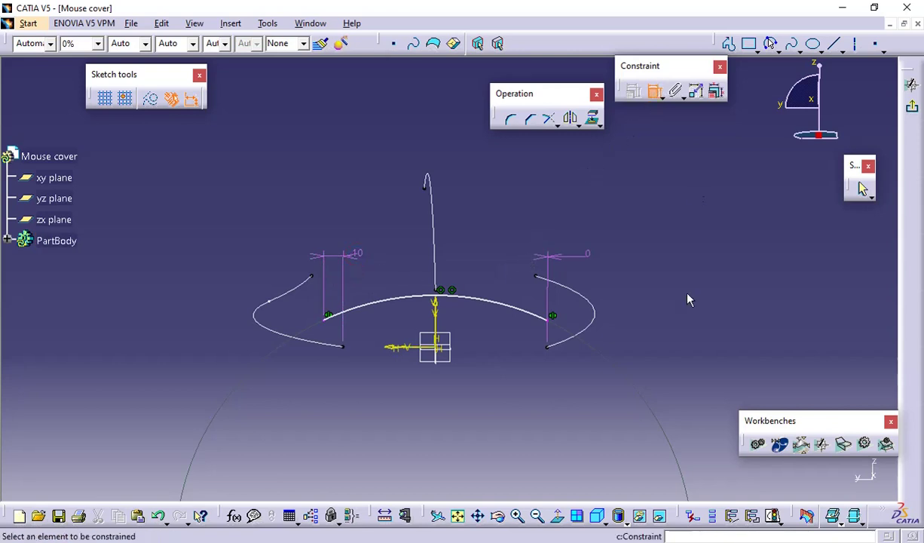
click(557, 520)
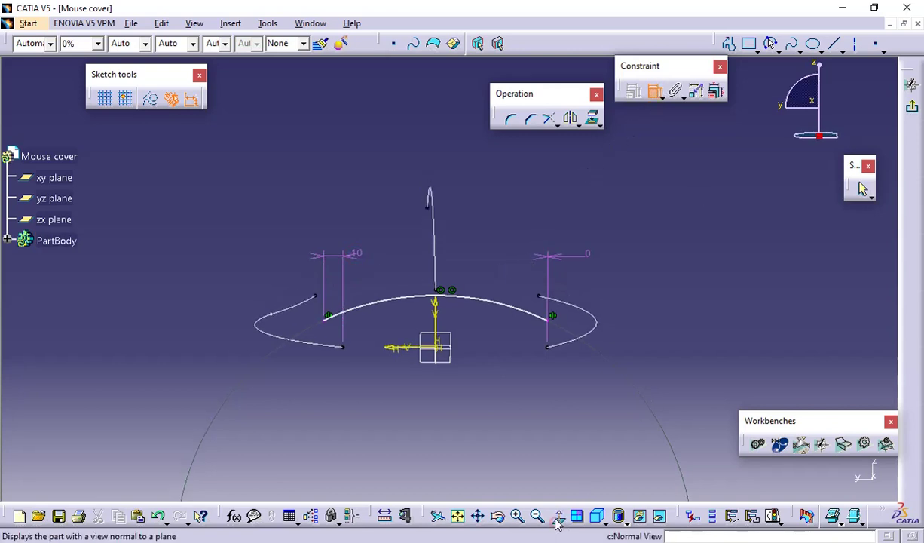
double_click(354, 255)
text(0)
key(Return)
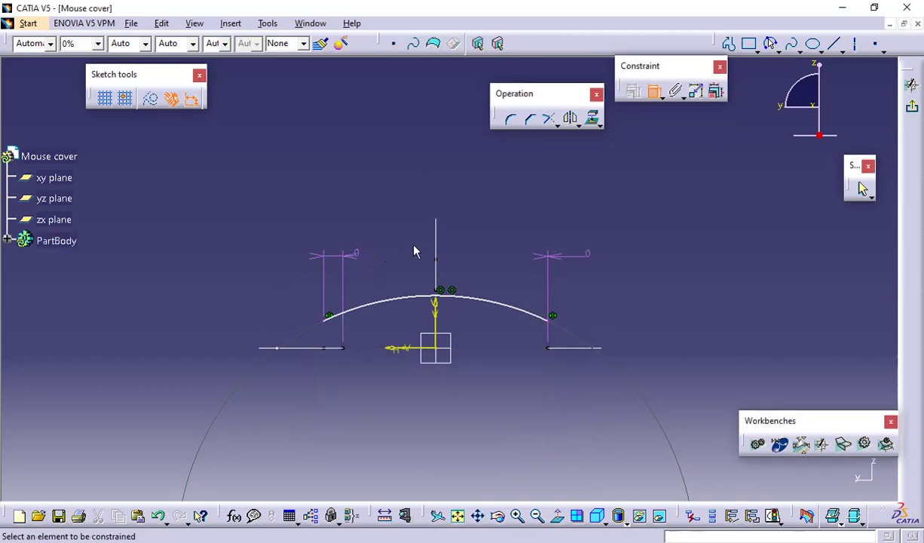
click(653, 91)
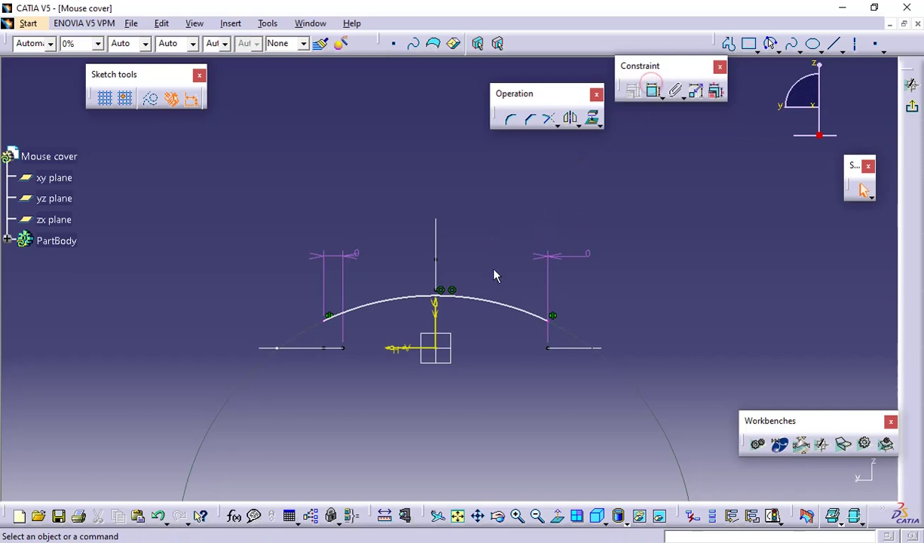
- Try deleting the two coincidence constraints at the arc's crown, and reopen the zero offset at the two-arc side curve
click(452, 291)
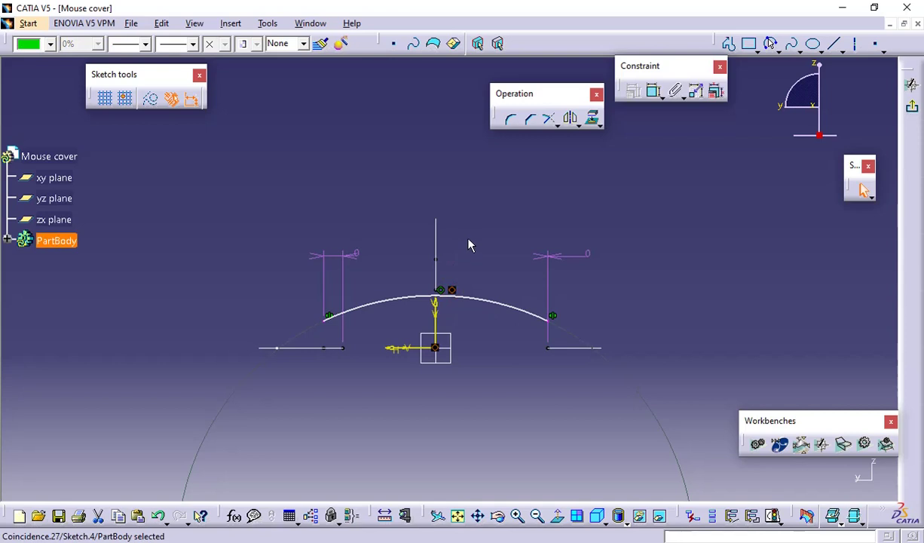
key(Delete)
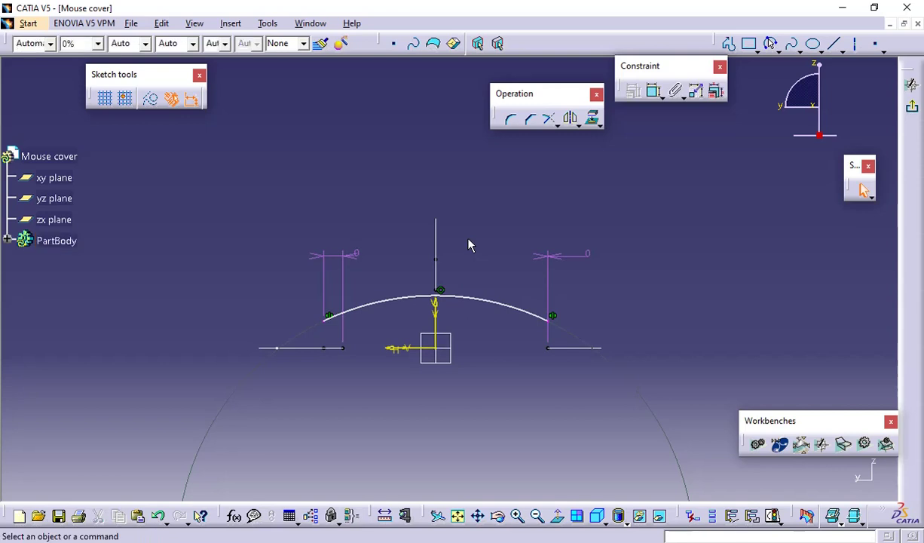
click(443, 290)
key(Delete)
double_click(355, 254)
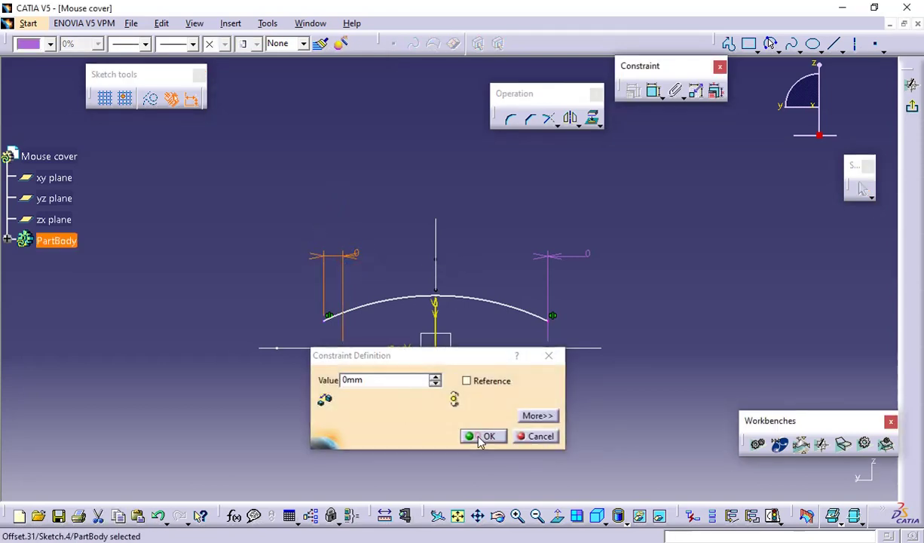
click(487, 436)
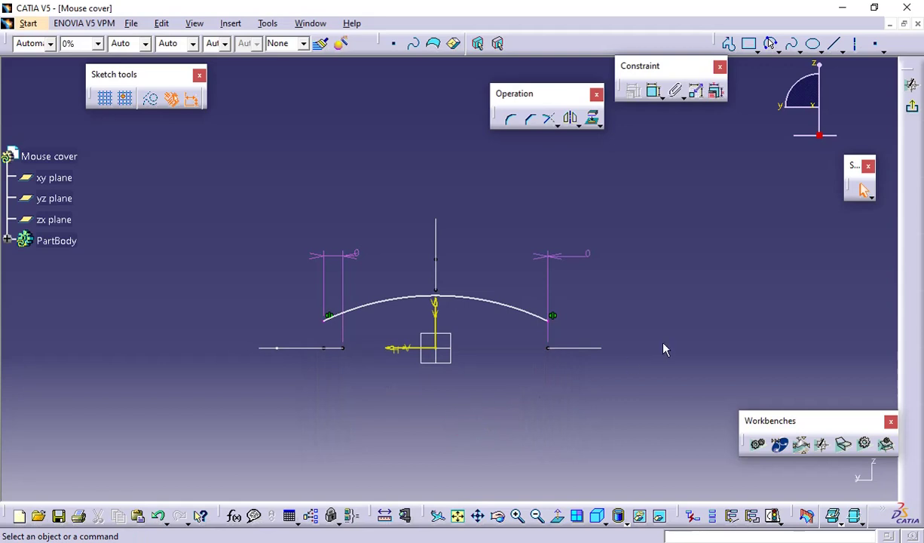
- Undo the coincidence deletions and both zero offsets, and delete the symmetry constraint between the arc's endpoints
key(ctrl+z)
key(ctrl+z)
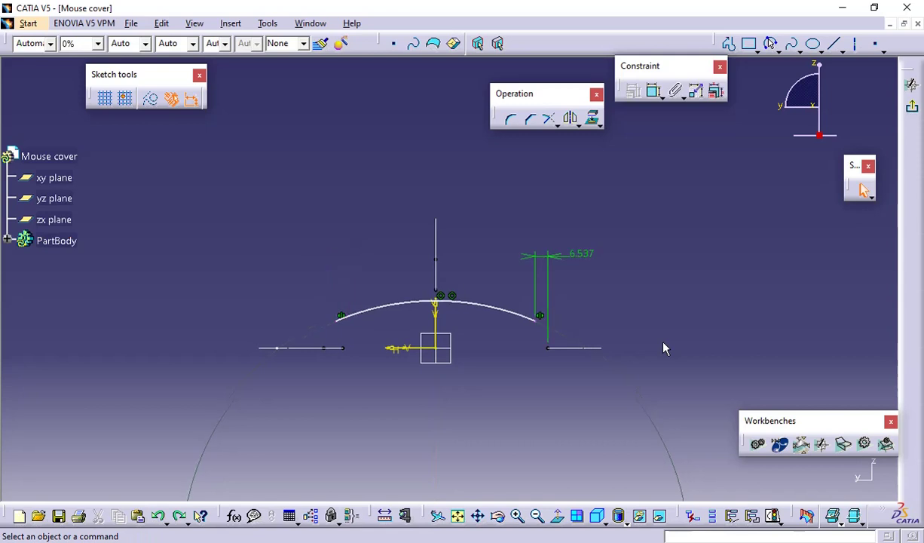
mouse_move(192, 424)
middle_down()
mouse_move(373, 439)
mouse_move(407, 398)
middle_up()
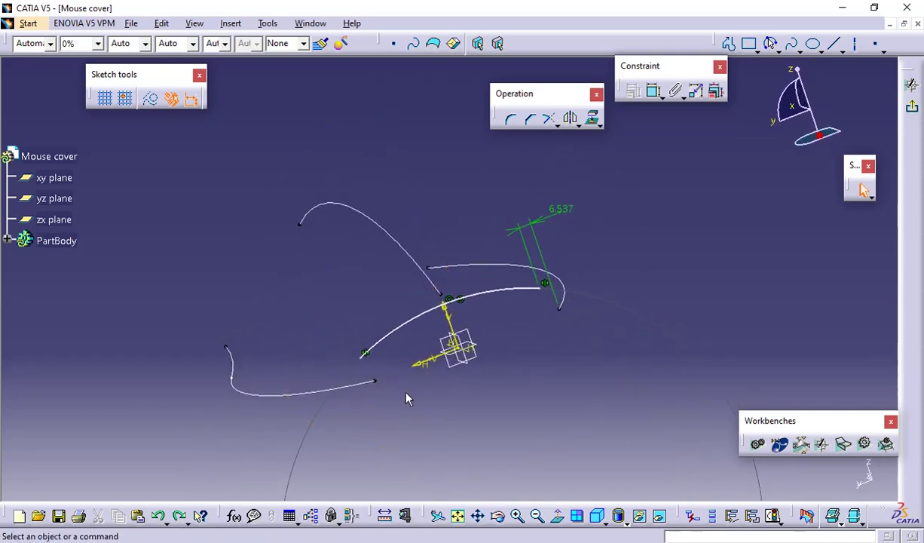
click(550, 285)
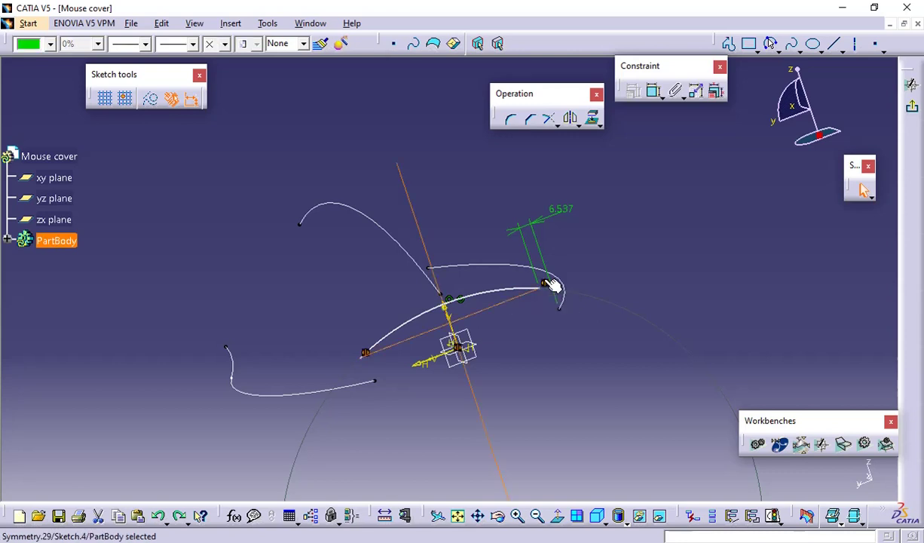
click(630, 223)
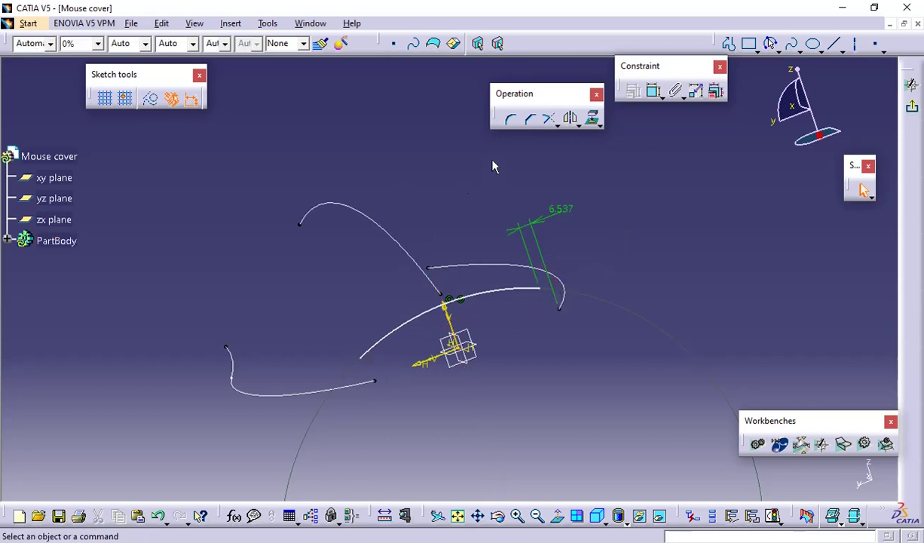
- Dimension the horizontal distance between the two-arc side curve's front endpoint and the nearest arc endpoint, and set it to 0
click(653, 91)
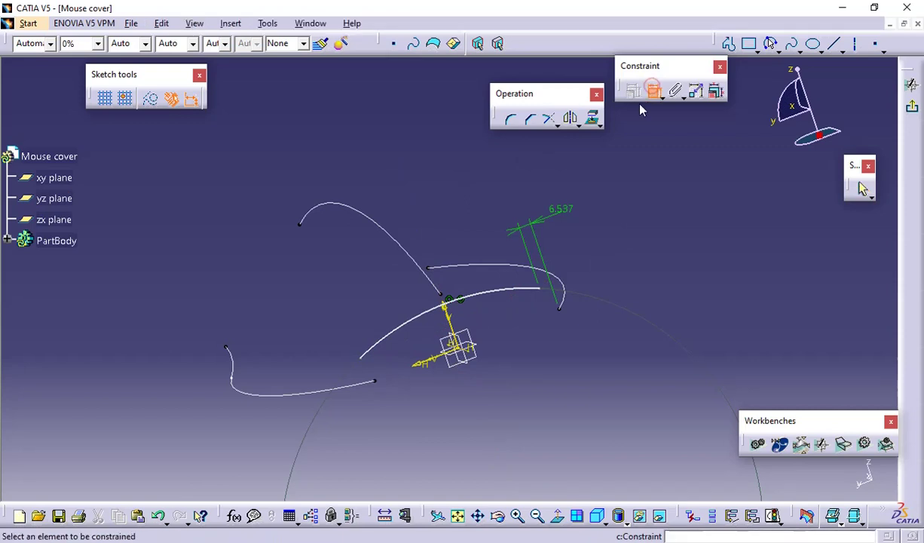
click(372, 378)
click(363, 363)
right_click(331, 315)
click(345, 333)
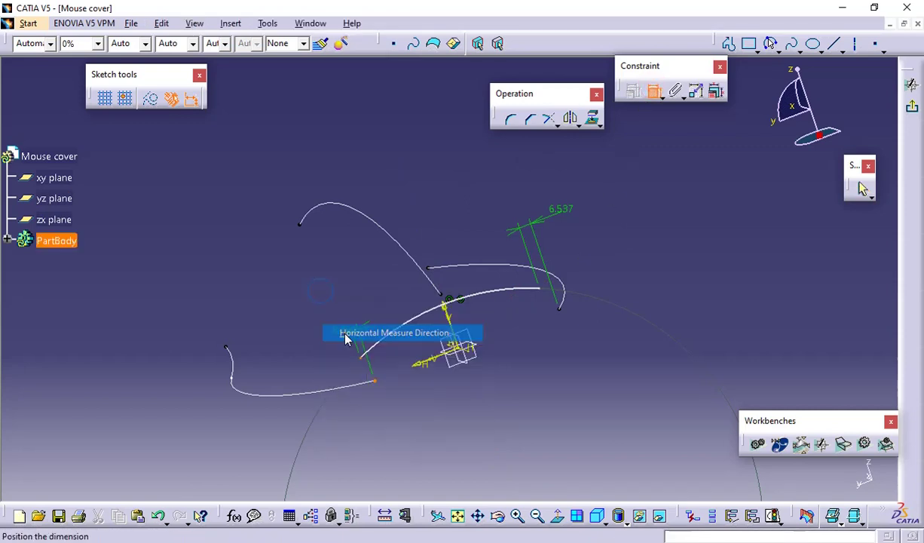
click(298, 312)
double_click(299, 312)
text(1)
key(Return)
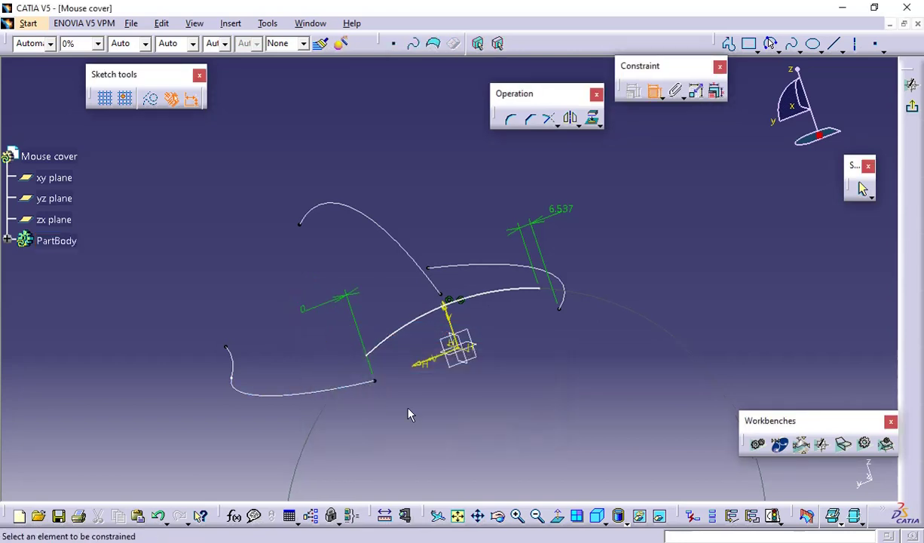
- Constrain the front arc to be coincident with the front endpoint of the central profile curve
mouse_move(429, 419)
middle_down()
mouse_move(439, 428)
mouse_move(396, 388)
mouse_move(372, 379)
mouse_move(364, 394)
middle_up()
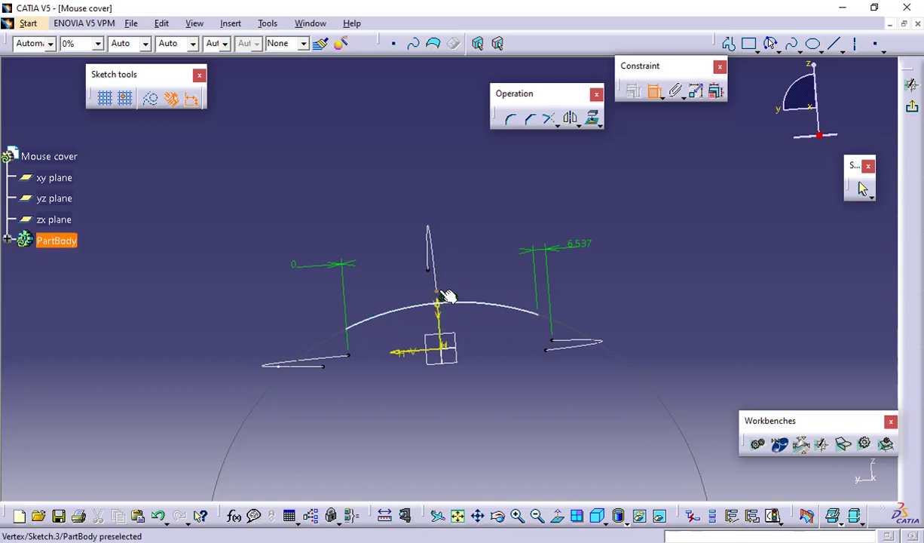
mouse_move(444, 296)
middle_down()
mouse_move(474, 324)
mouse_move(435, 319)
middle_up()
click(440, 330)
click(428, 308)
right_click(431, 186)
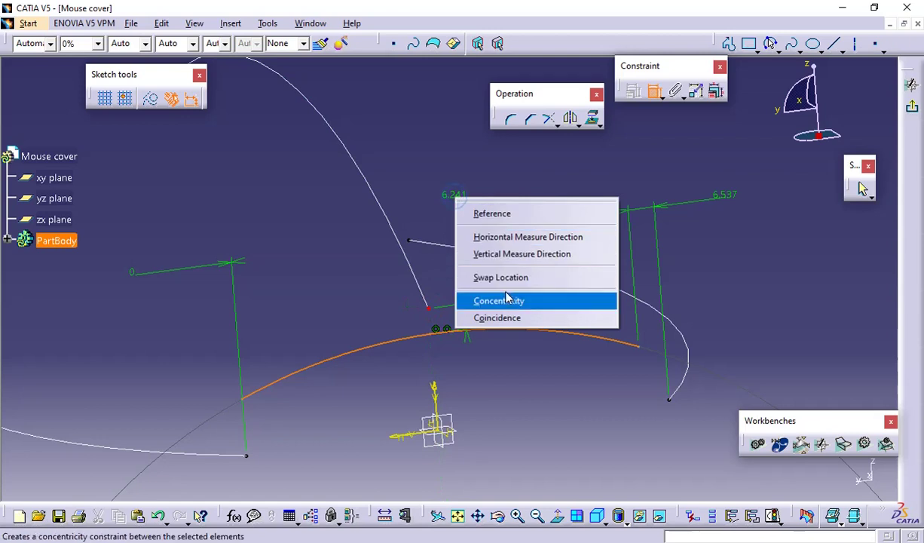
click(516, 317)
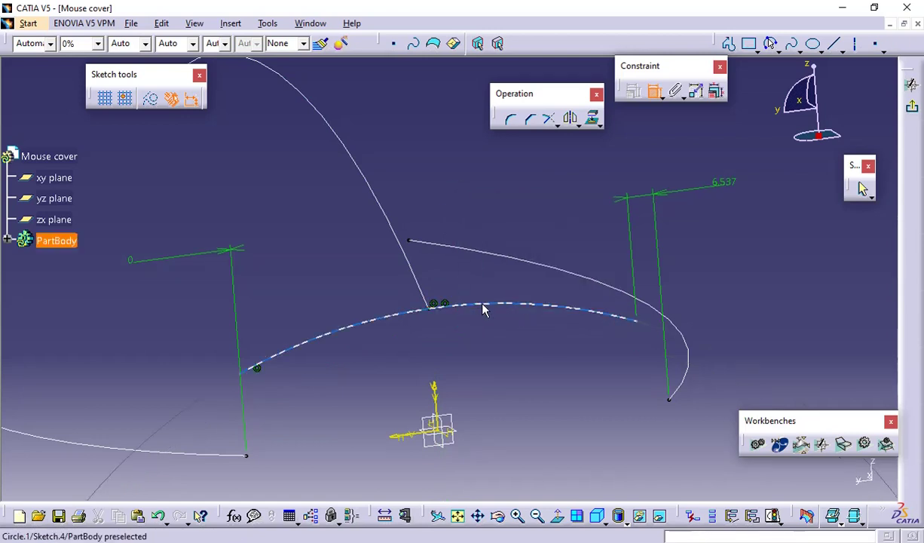
- Dimension the front arc's radius, check it against the PDF drawing, and set it to 120 mm
mouse_move(483, 309)
middle_down()
mouse_move(443, 309)
mouse_move(462, 361)
mouse_move(447, 319)
middle_up()
click(455, 309)
click(447, 241)
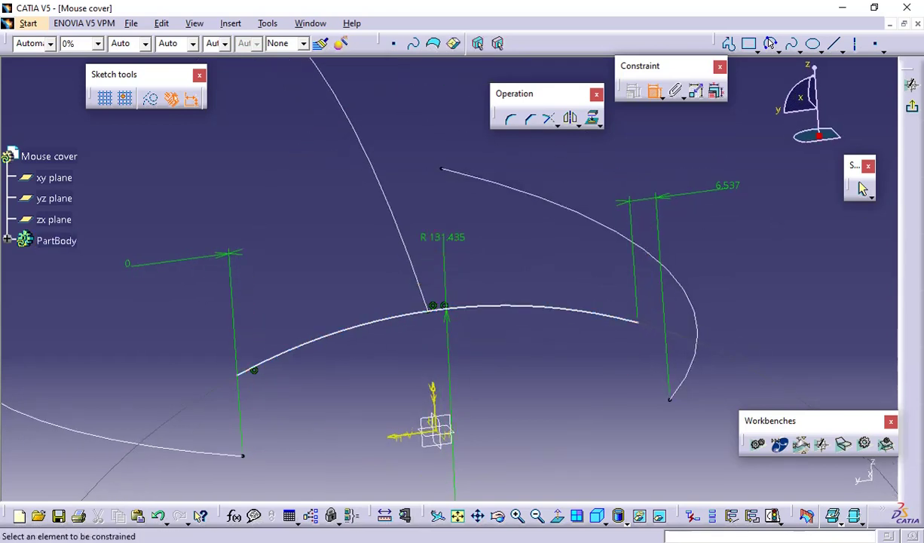
key(alt+Tab)
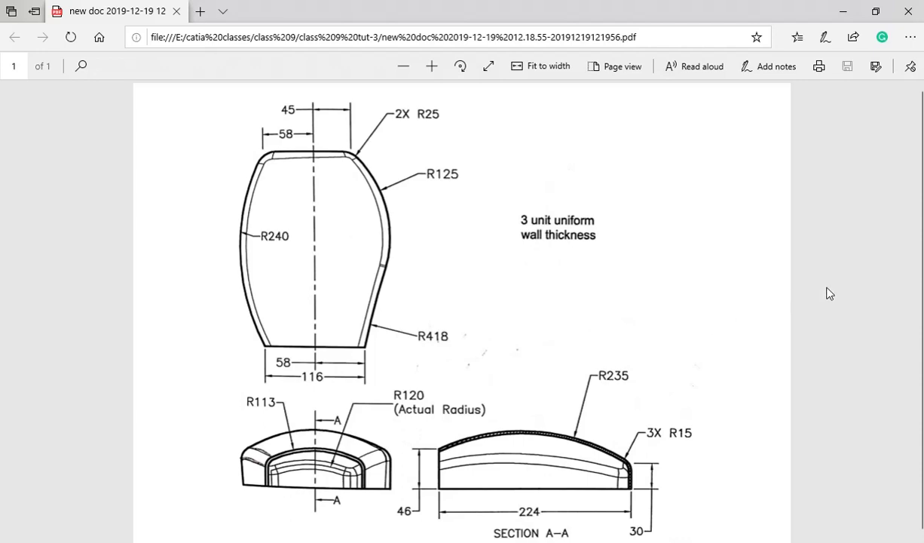
key(alt+Tab)
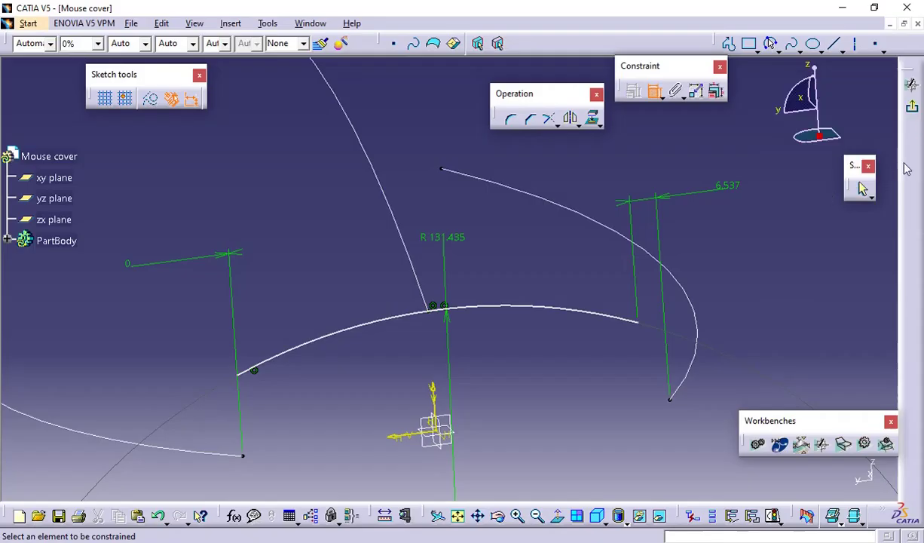
double_click(426, 236)
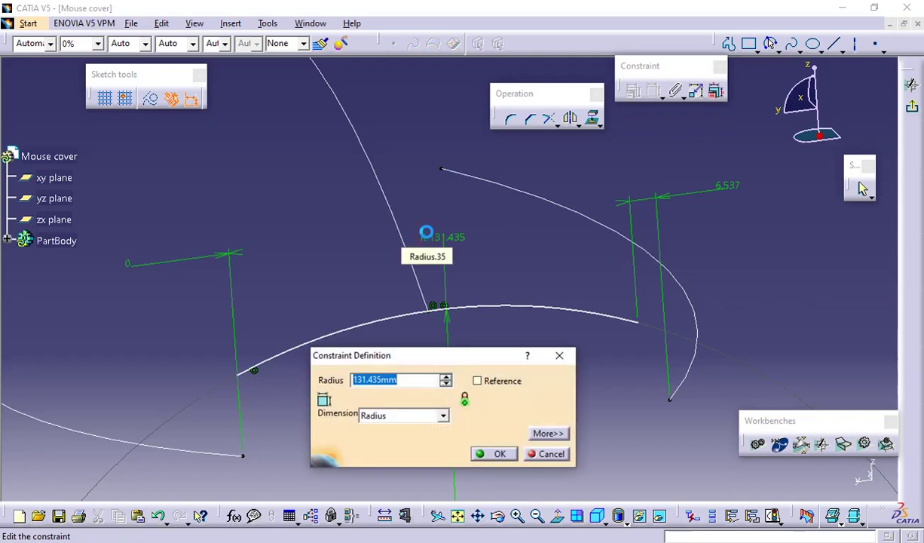
text(120)
key(Return)
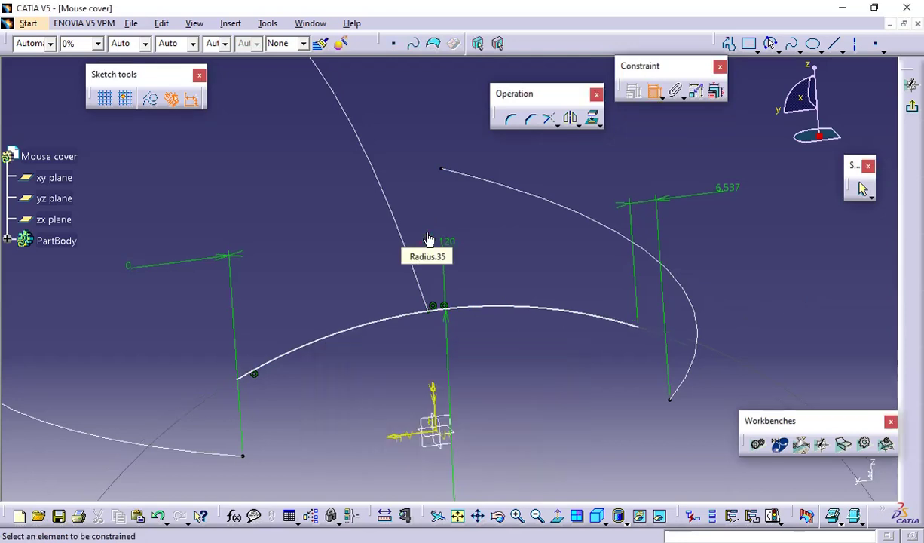
- Set the horizontal offset between the arc's other endpoint and the single-arc side curve's front endpoint to 0
click(557, 516)
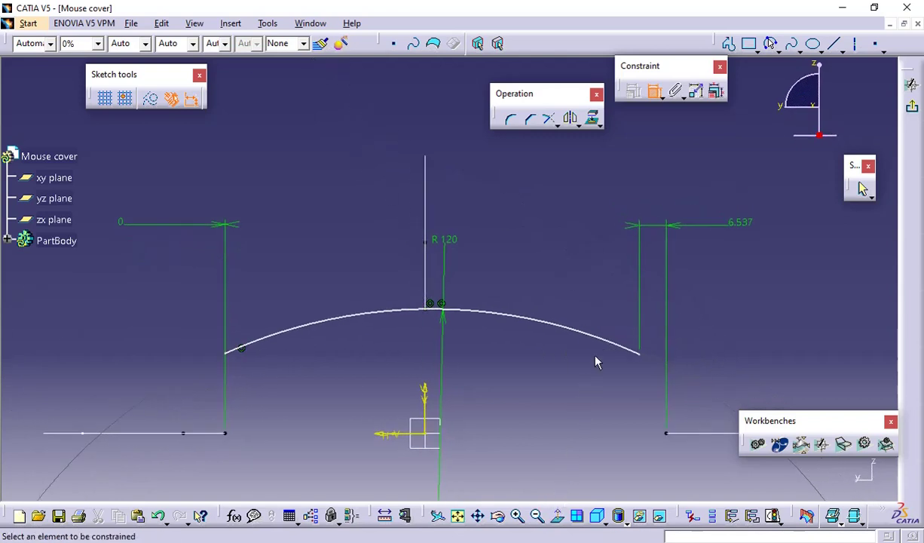
double_click(740, 224)
text(0)
key(Return)
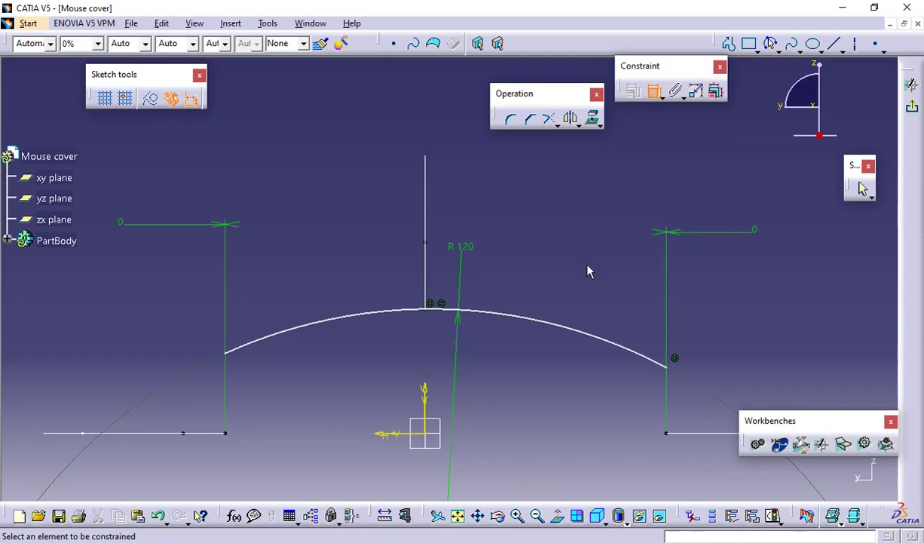
- Dimension the vertical distance between the front arc's two endpoints and set it to 0 so they are level
click(228, 355)
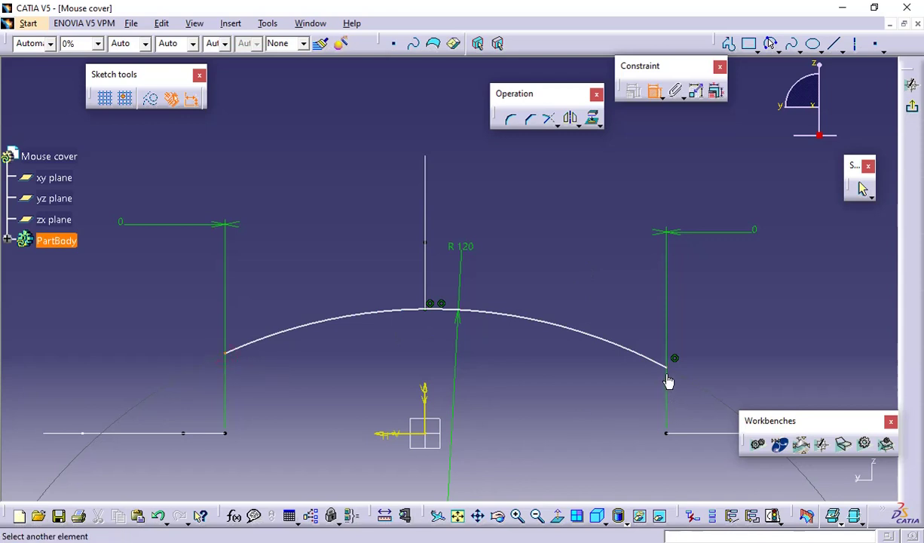
click(667, 368)
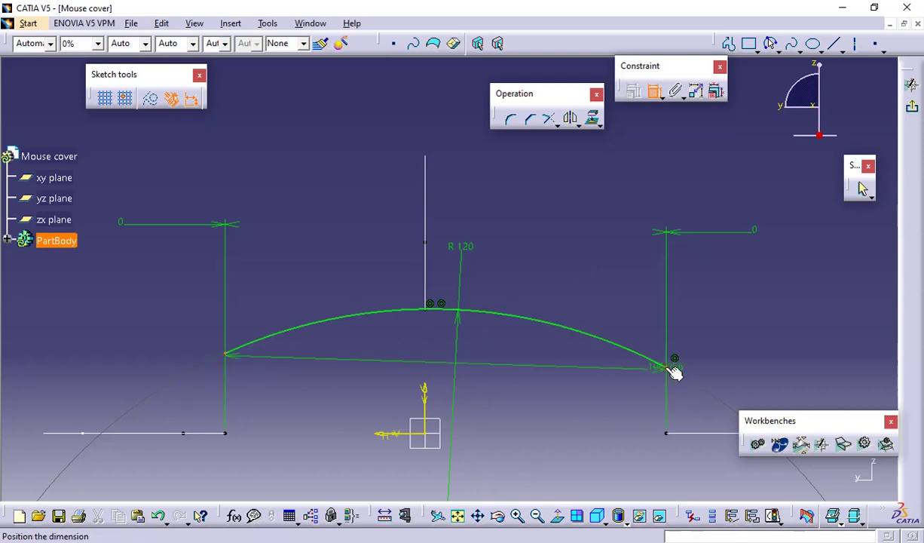
right_click(521, 357)
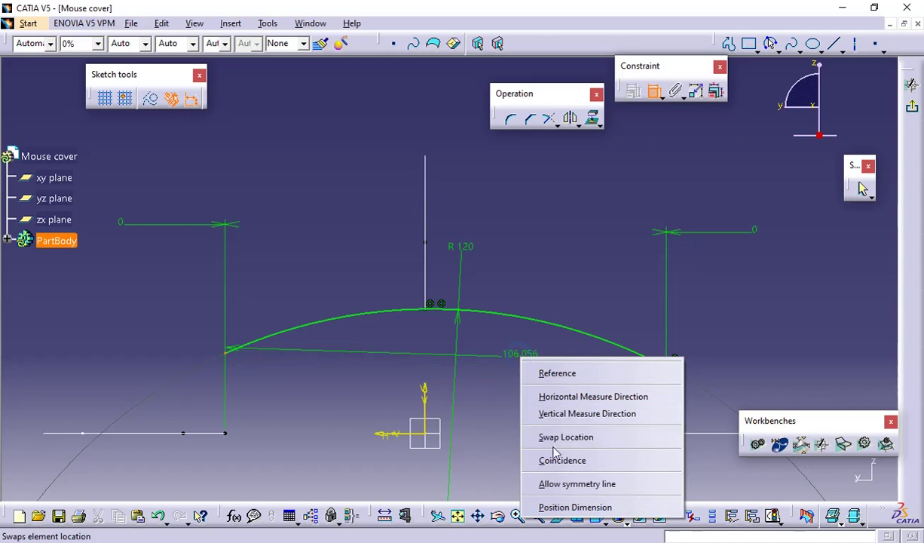
click(559, 413)
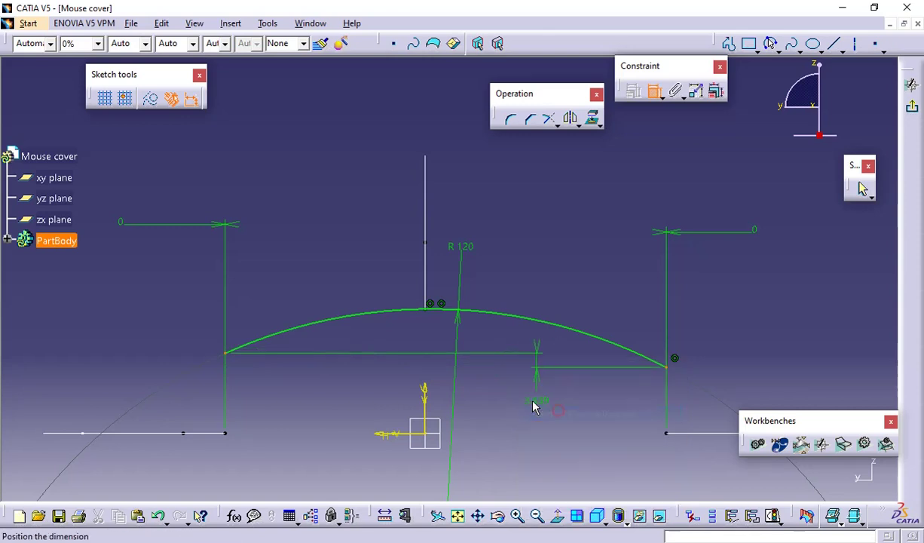
click(525, 398)
double_click(524, 390)
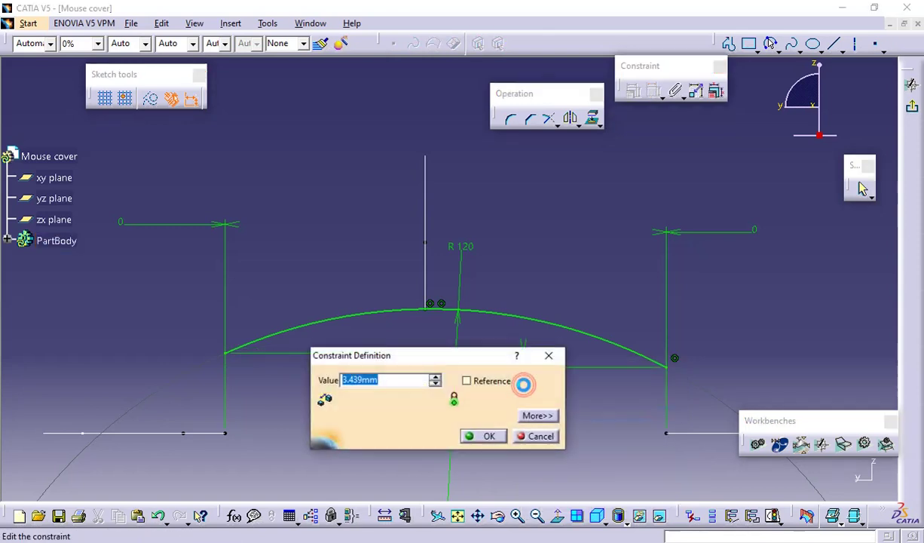
text(0)
key(Return)
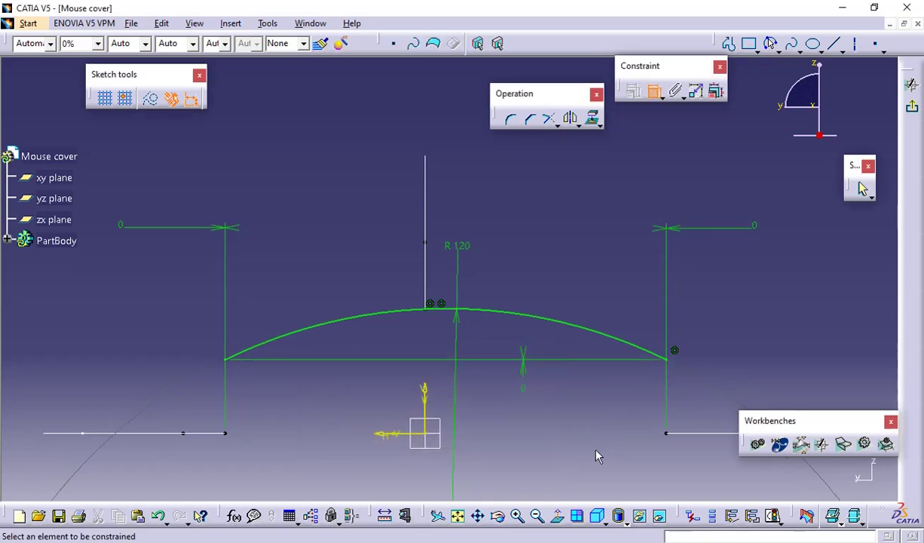
click(653, 91)
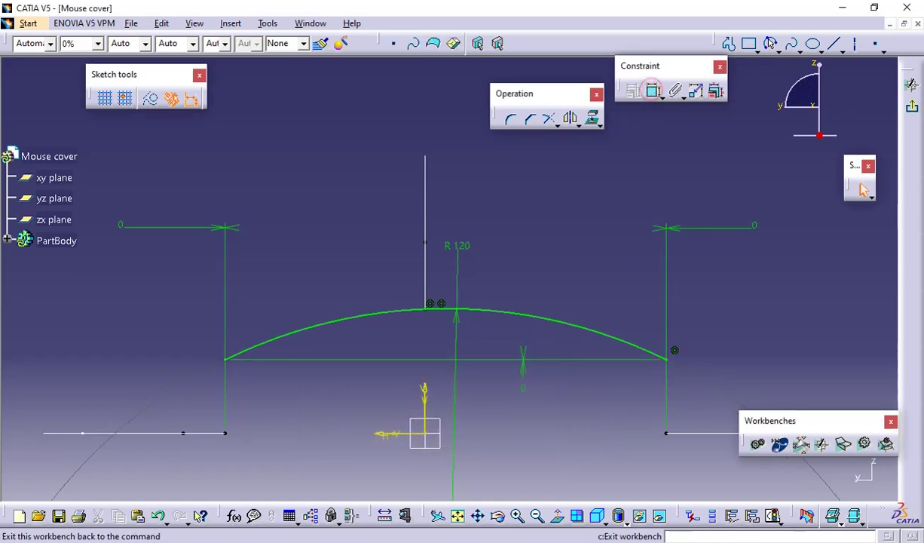
- Close the section below the arc with a profile of two vertical sides and a horizontal base through the side curves' front endpoints
key(alt+Tab)
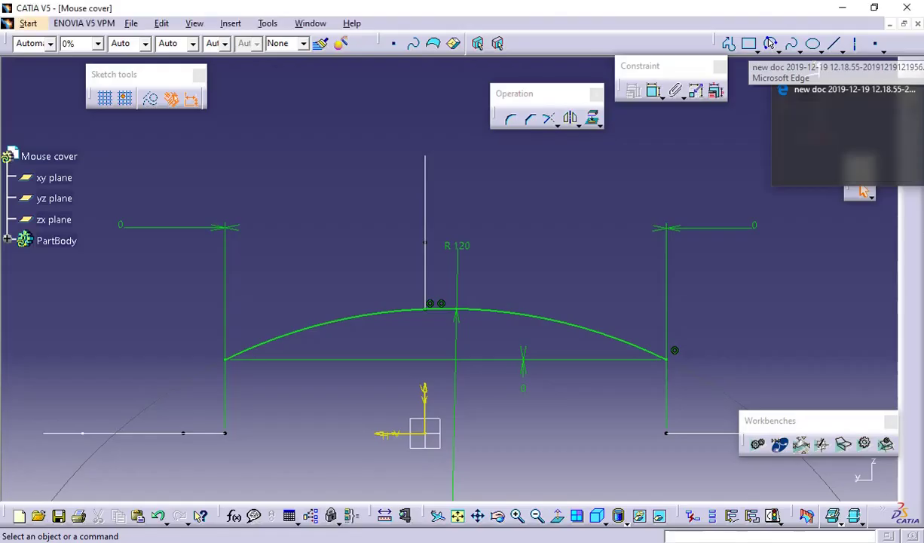
click(877, 166)
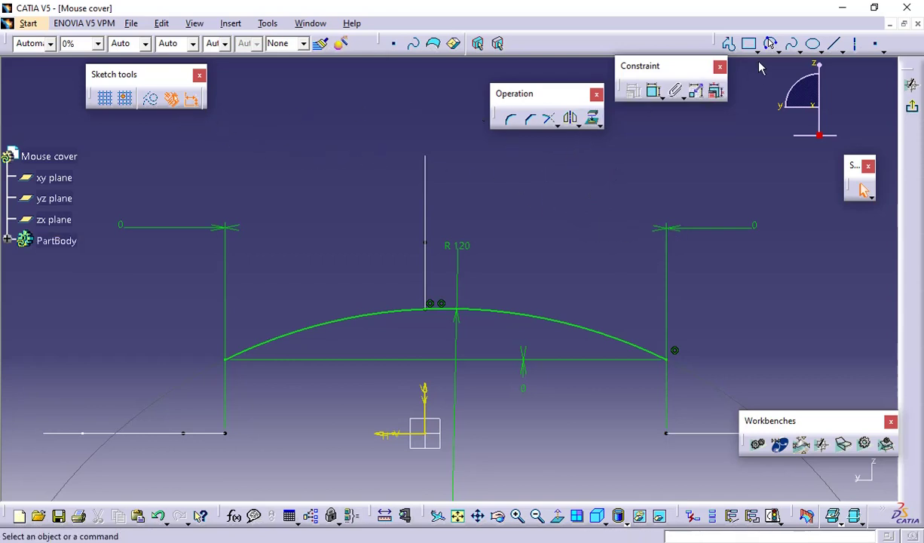
click(729, 43)
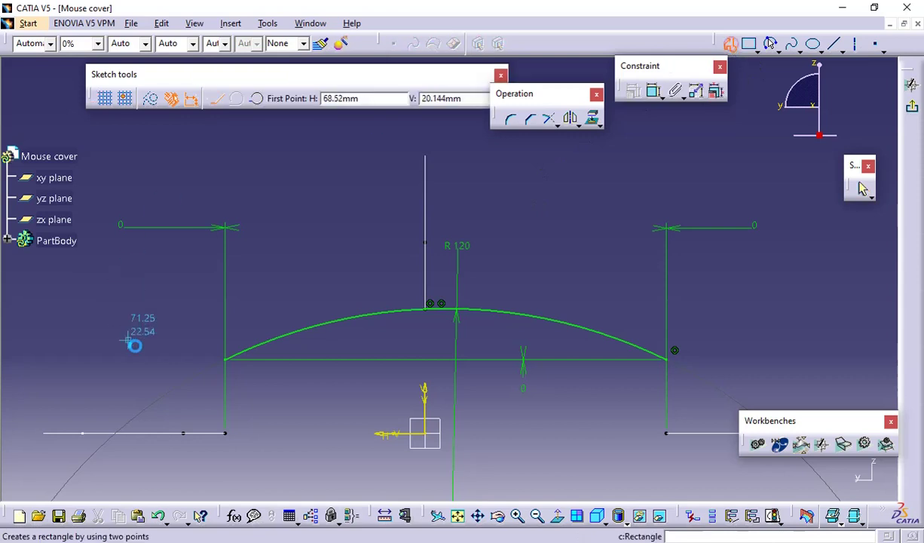
click(226, 359)
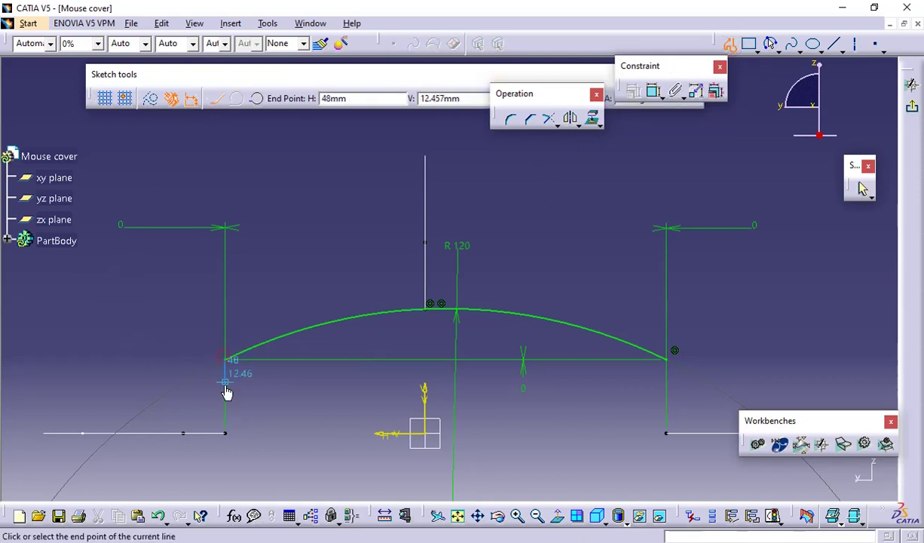
click(228, 429)
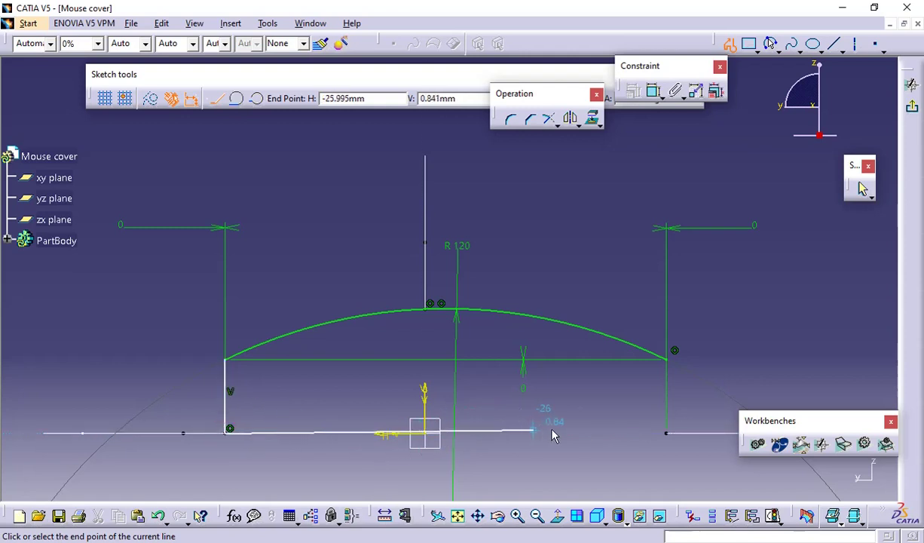
click(667, 434)
click(667, 357)
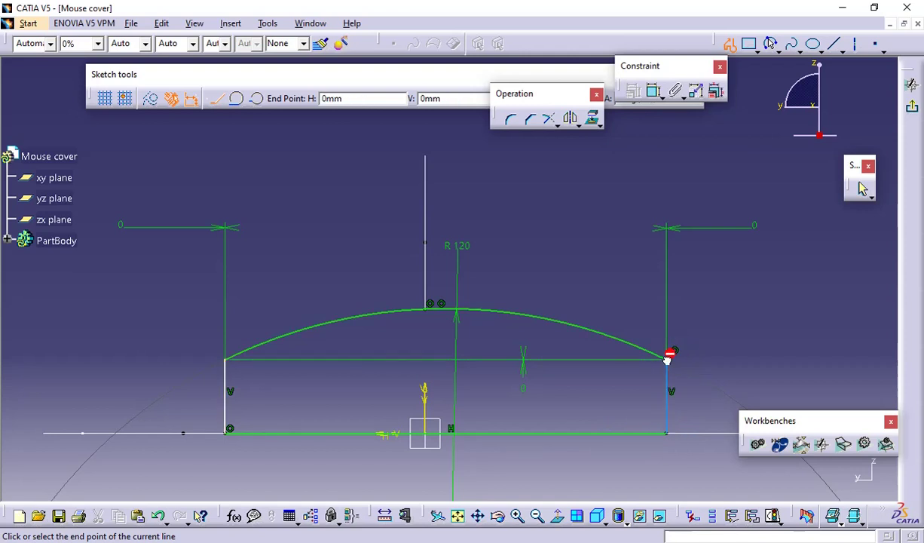
click(730, 47)
click(771, 268)
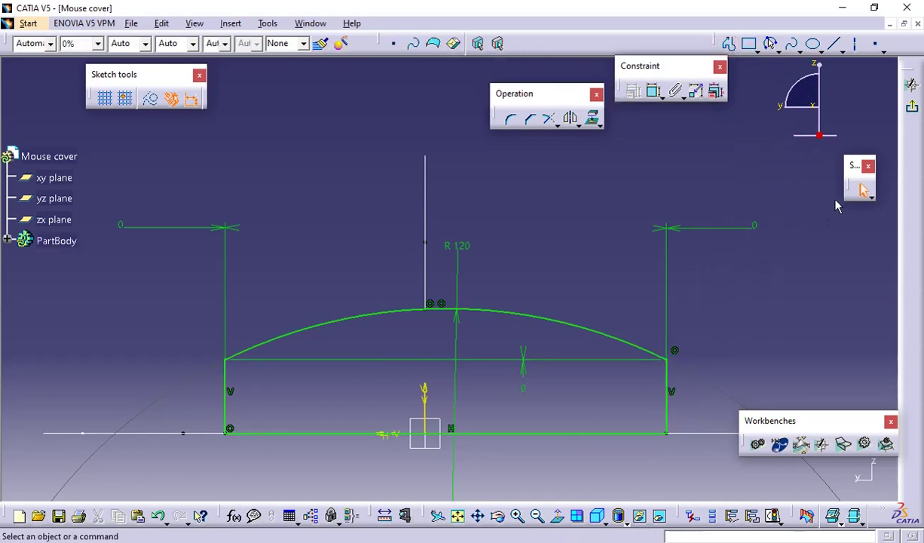
- Finish the front profile sketch and return to the 3D part
click(911, 84)
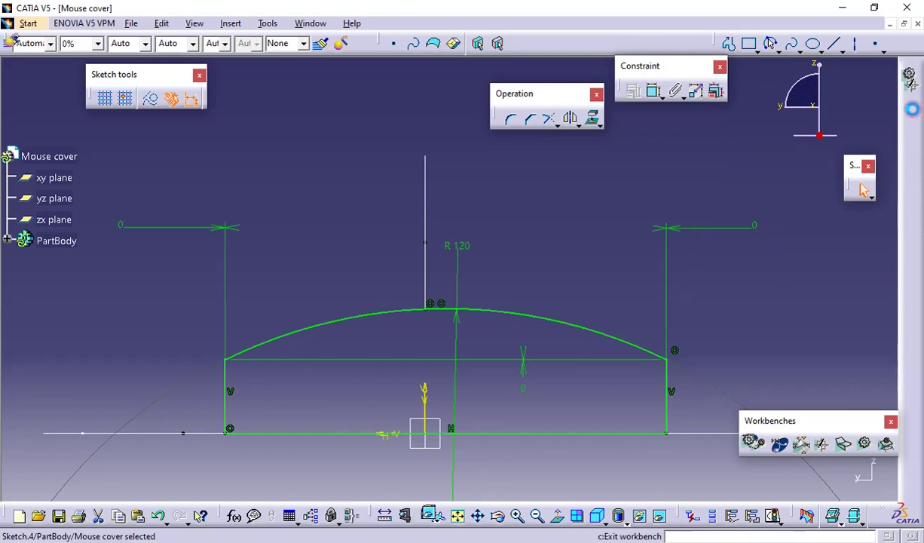
click(637, 264)
mouse_move(645, 268)
middle_down()
mouse_move(639, 377)
mouse_move(635, 363)
middle_up()
middle_drag(554, 349, 330, 415)
middle_drag(675, 364, 614, 231)
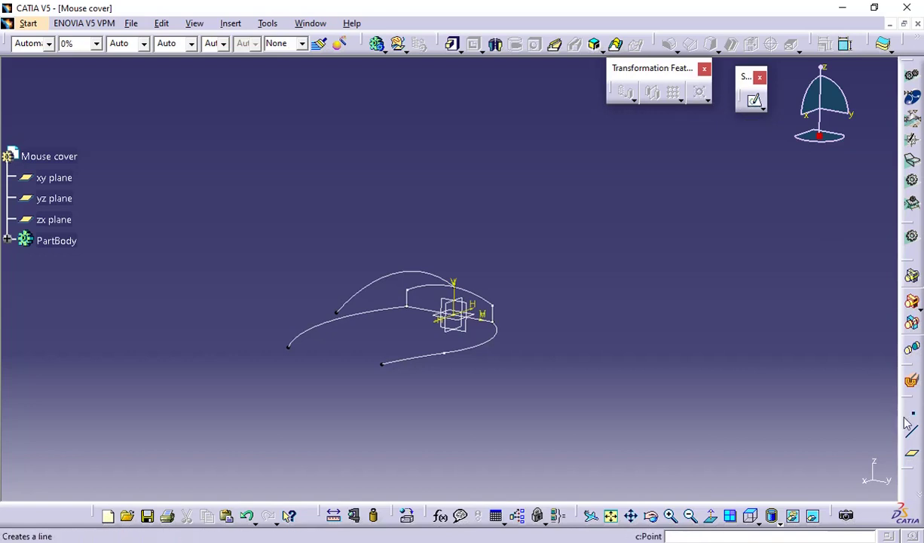
- Create a plane parallel to the yz plane through the rear endpoint of the top curve
click(912, 455)
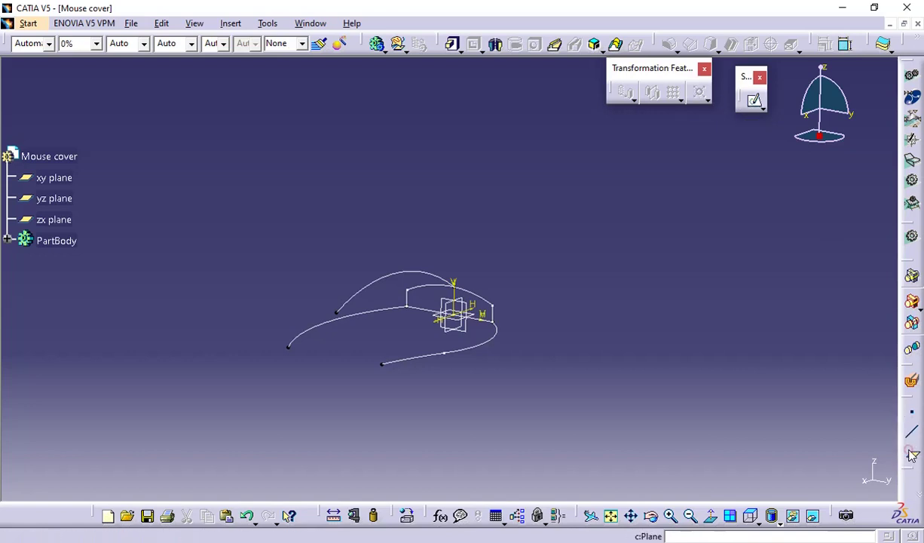
click(336, 311)
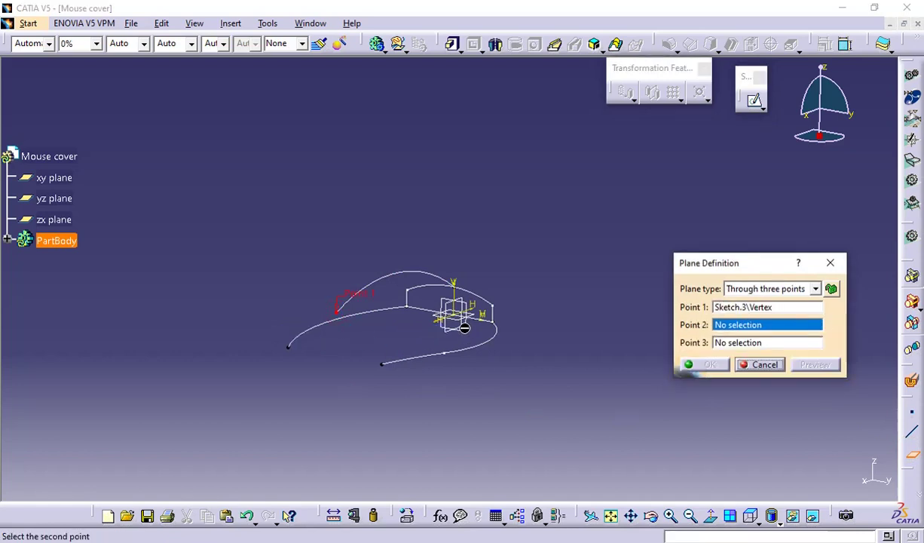
mouse_move(539, 269)
middle_down()
mouse_move(507, 293)
mouse_move(520, 260)
mouse_move(583, 244)
middle_up()
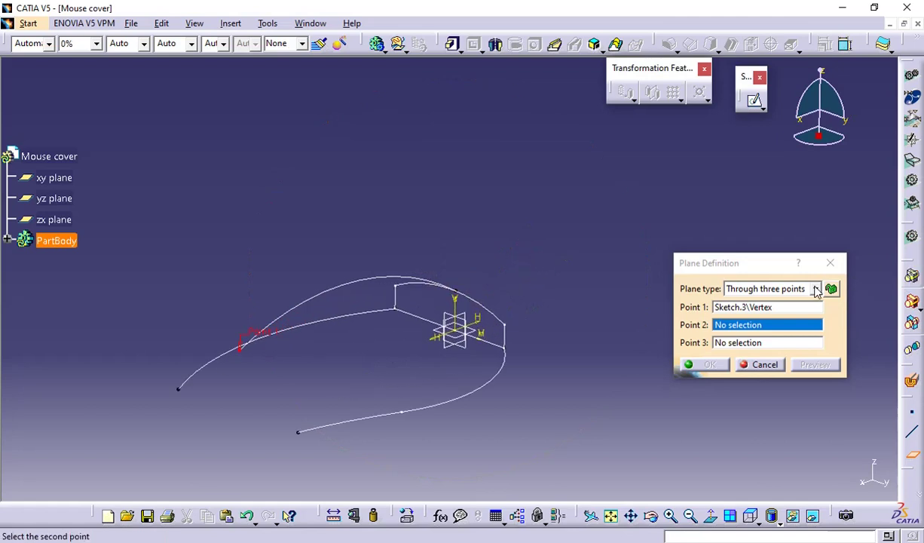
click(816, 289)
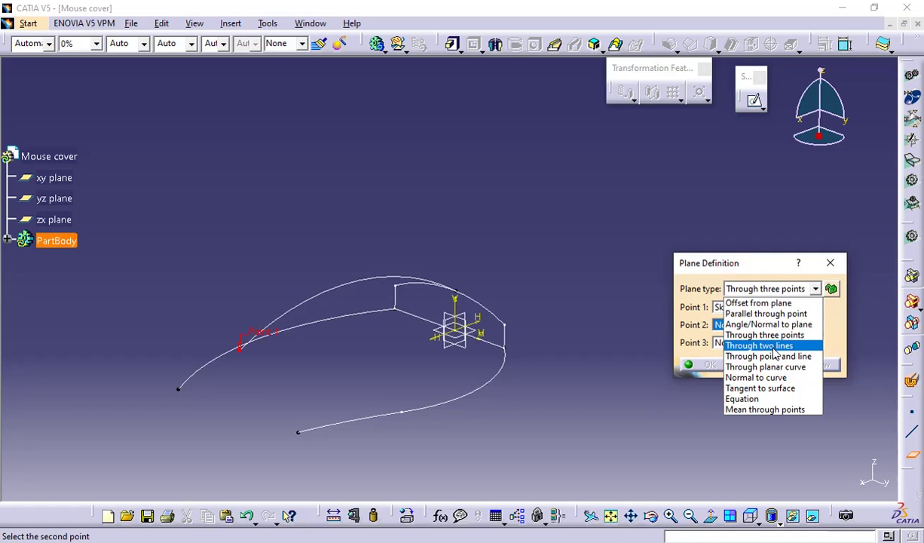
click(769, 324)
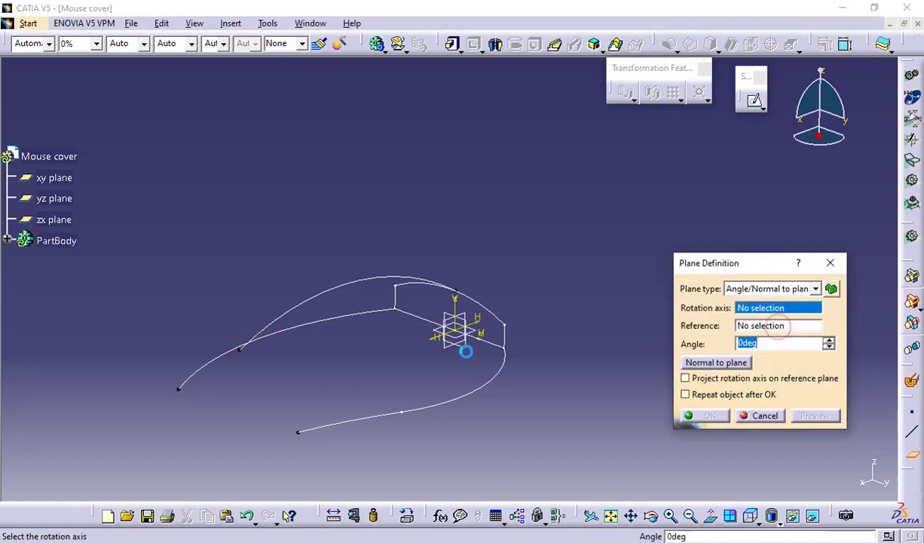
click(813, 287)
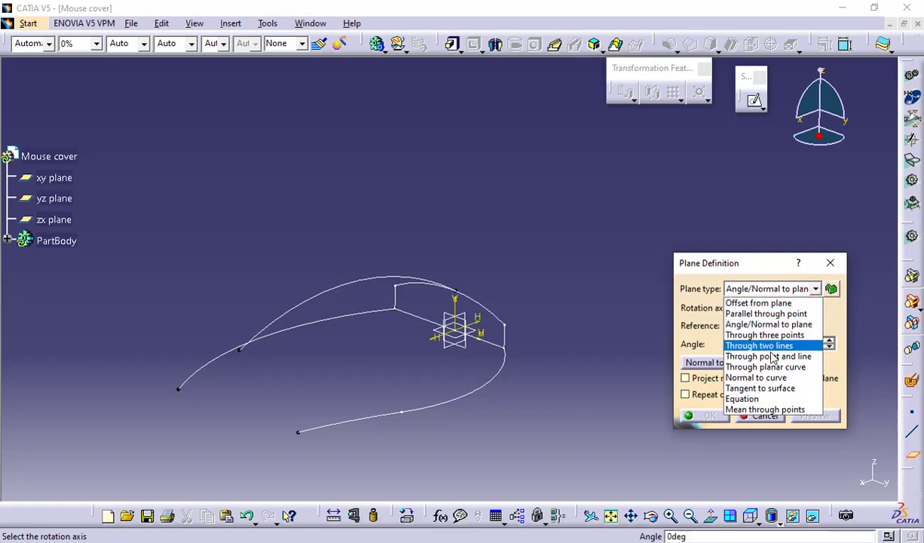
click(766, 312)
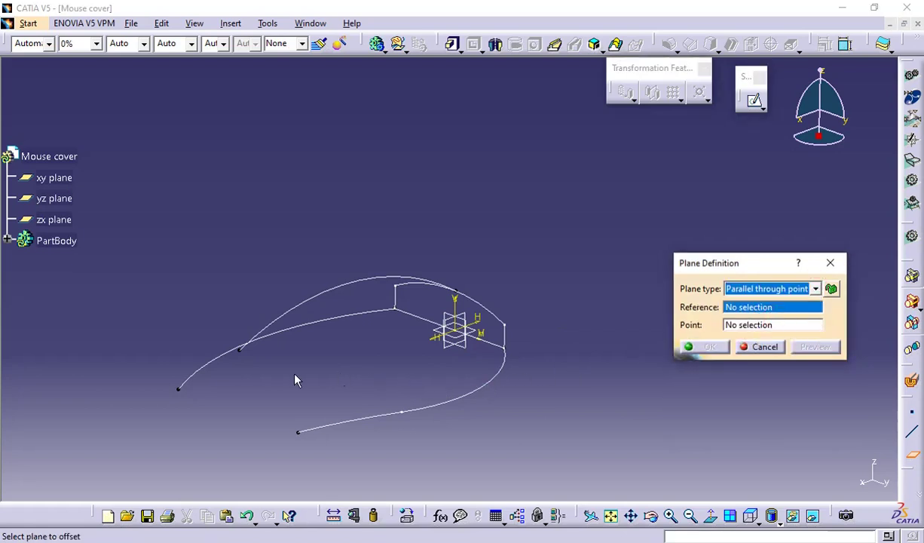
click(474, 353)
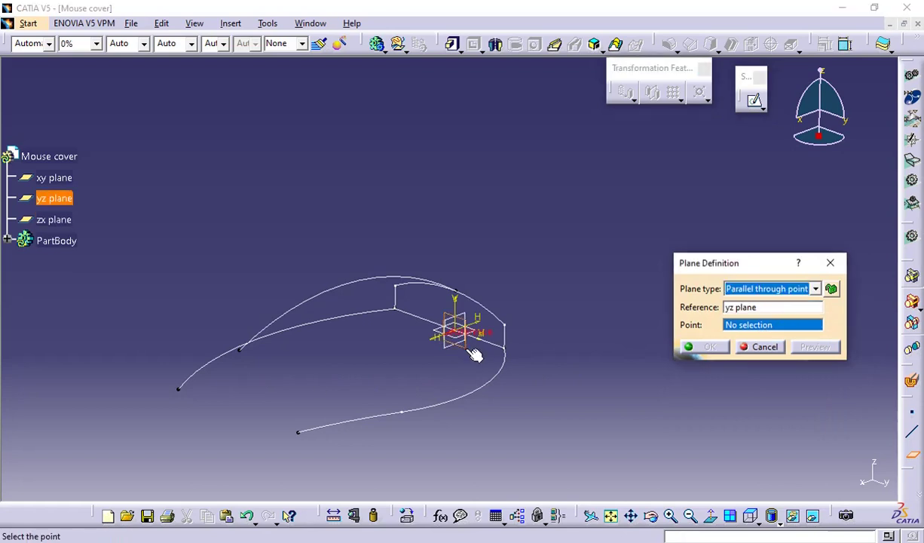
click(238, 348)
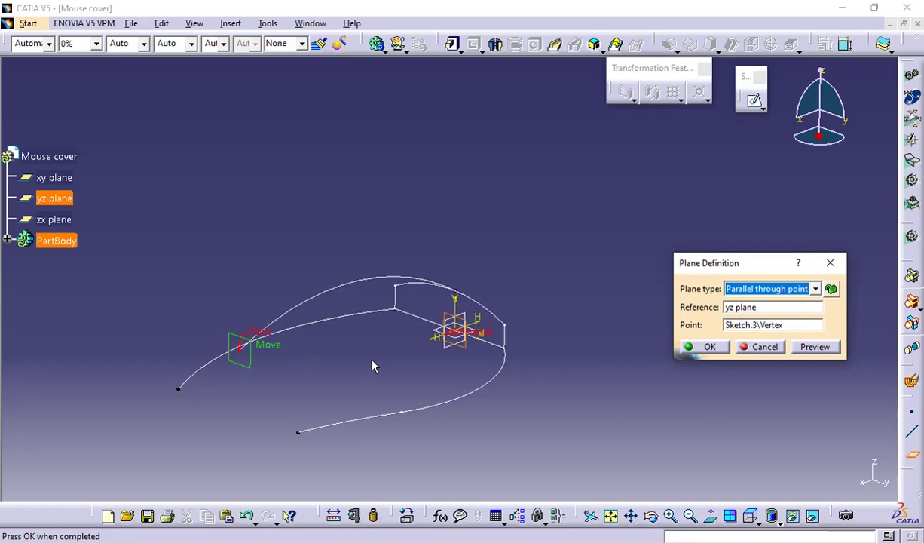
click(704, 346)
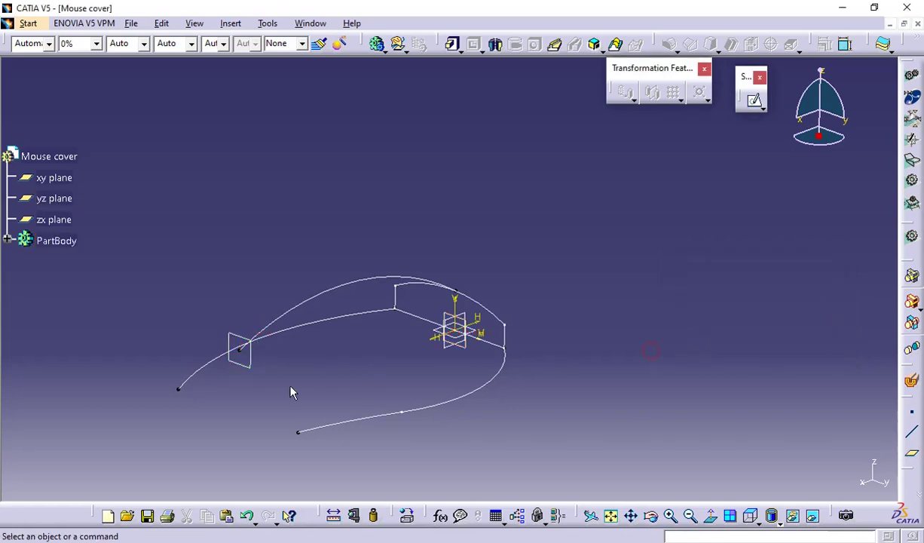
- Open a new sketch on the plane at the top curve's rear endpoint
click(249, 366)
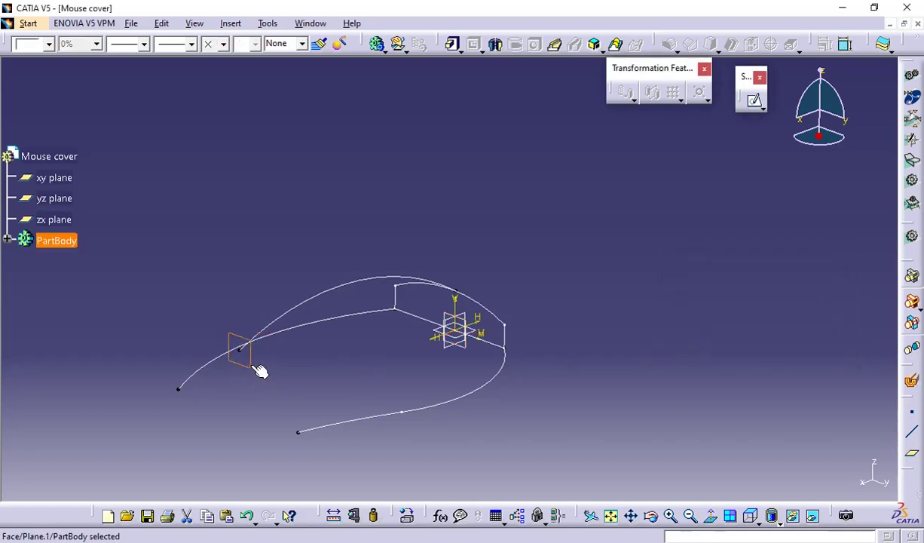
click(752, 102)
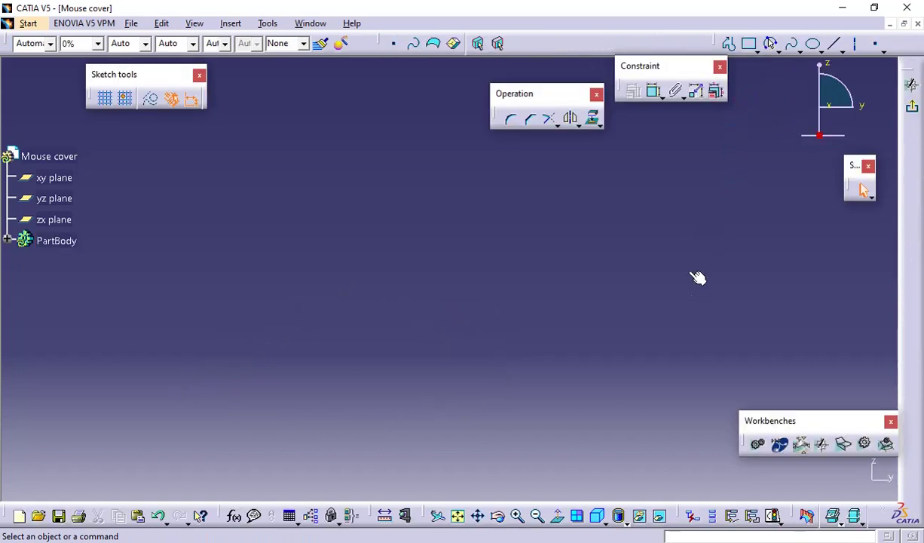
click(457, 515)
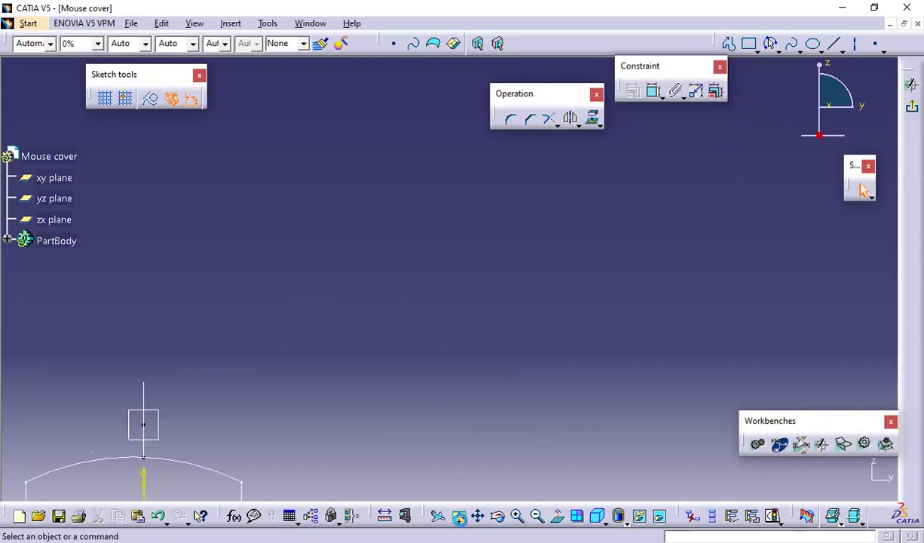
middle_drag(425, 249, 529, 405)
ctrl+middle_drag(462, 349, 472, 273)
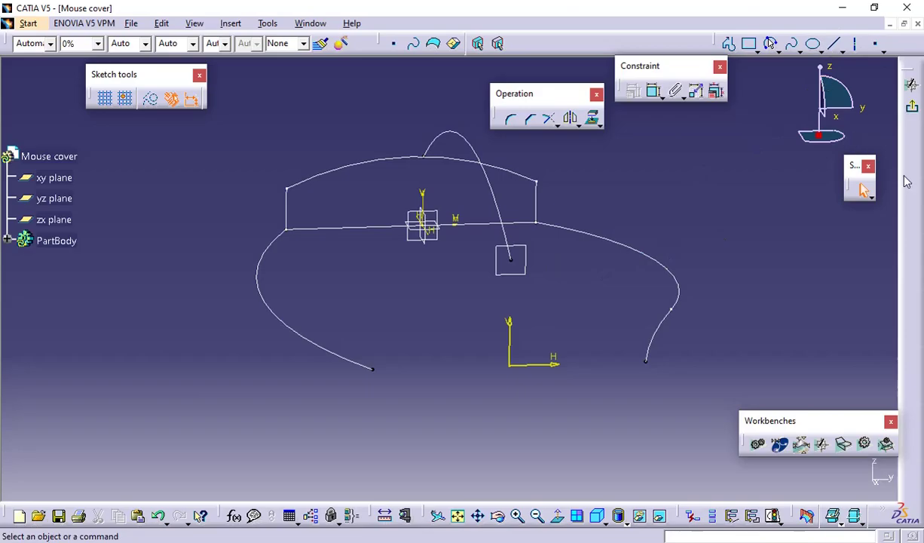
- Check the rear profile in the PDF drawing and sketch a shallow three-point arc above the front profile, starting at about H -56, V 30 mm
key(alt+Tab)
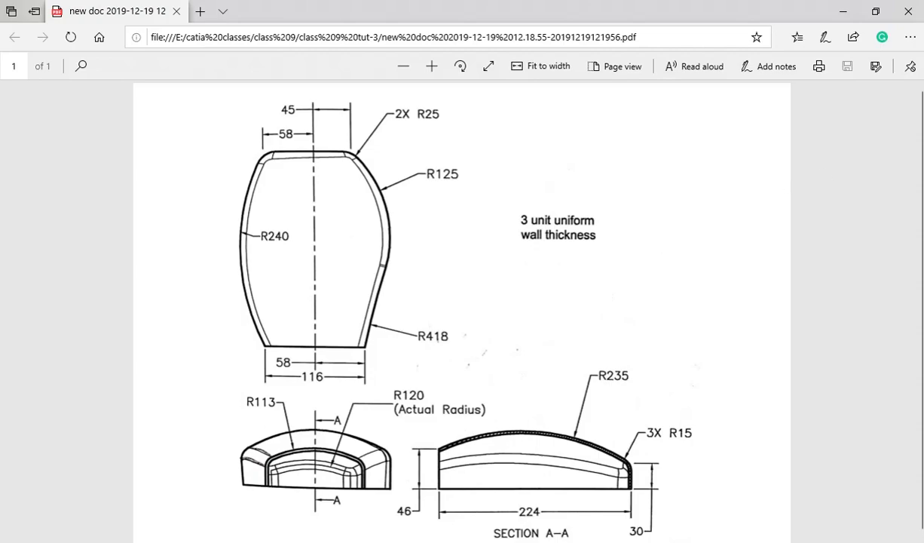
key(alt+Tab)
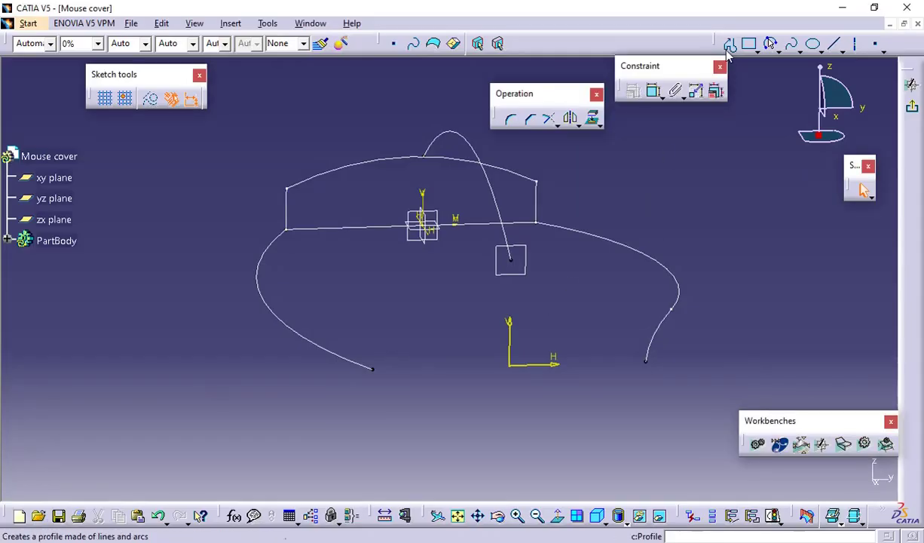
click(770, 43)
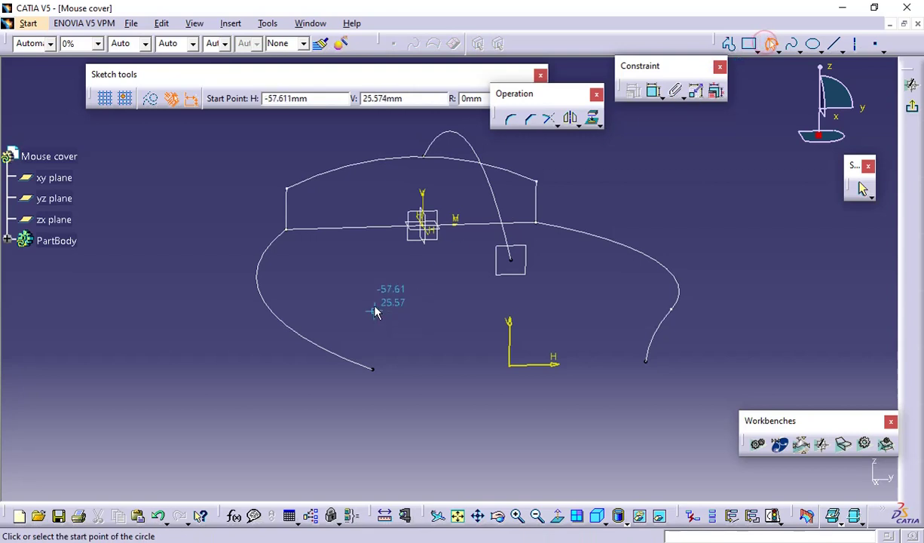
click(557, 515)
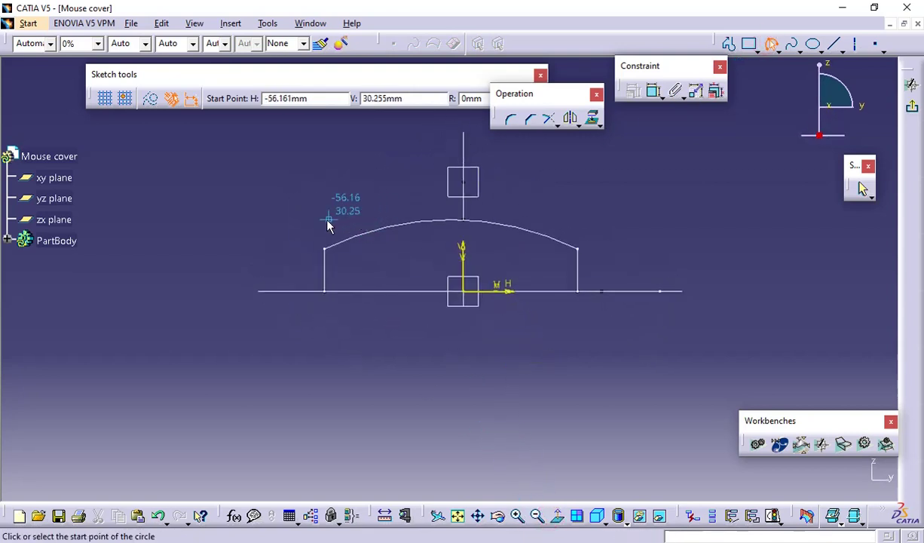
click(330, 217)
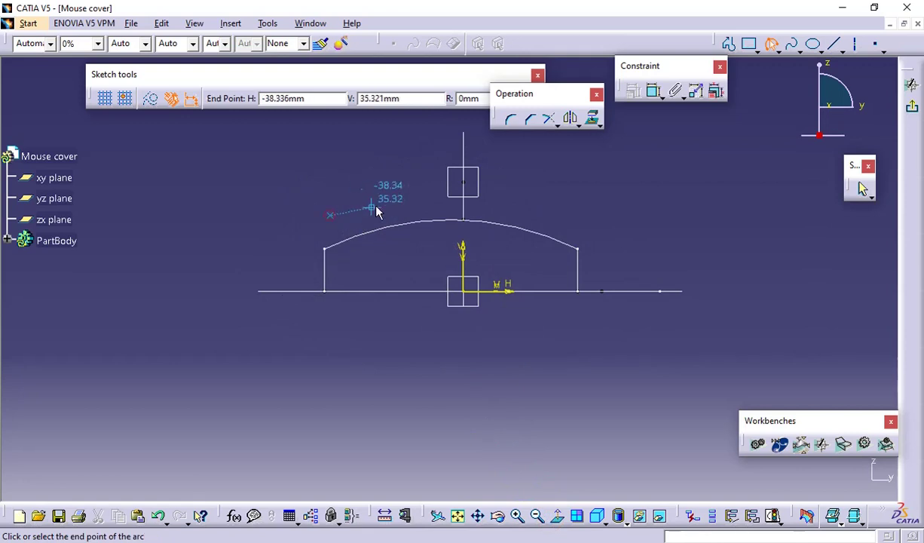
click(595, 217)
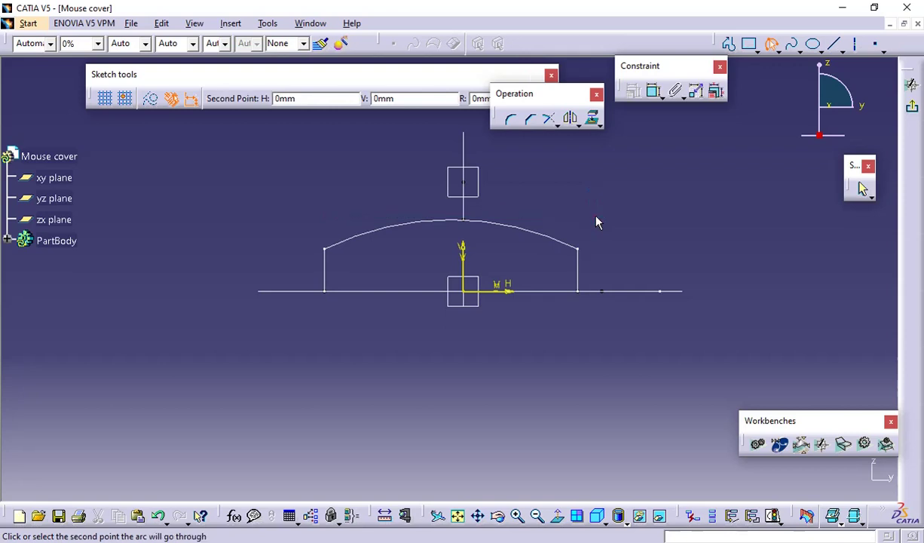
click(520, 199)
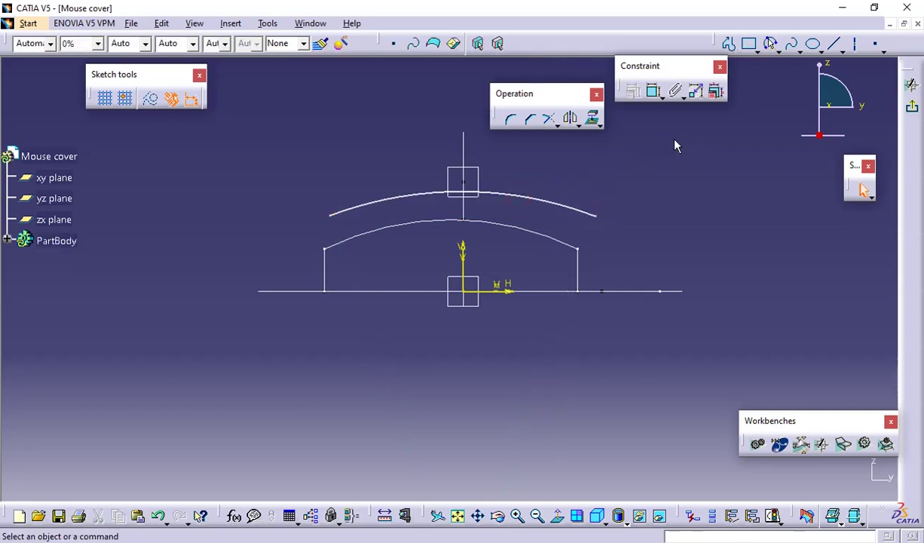
- Dimension the horizontal offset between the rear arc's endpoint and the two-arc side curve's rear endpoint and set it to 0
click(653, 93)
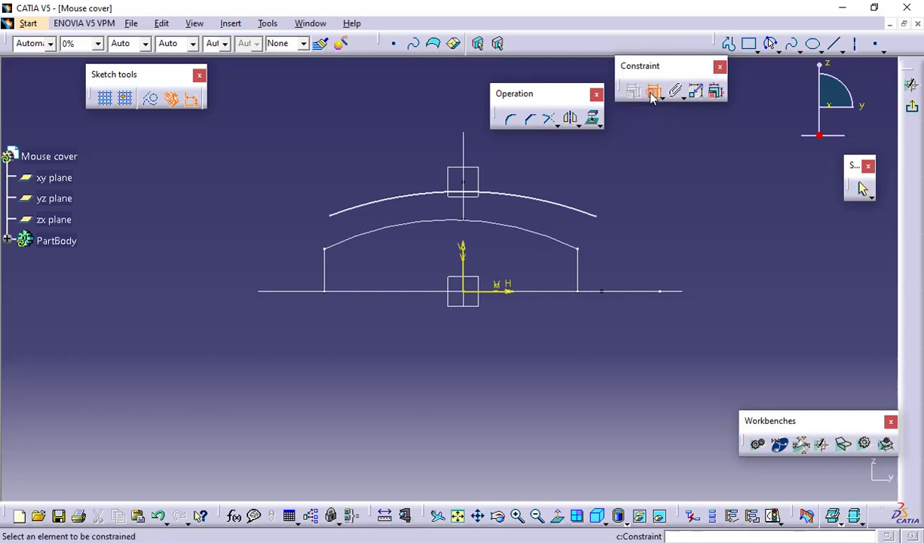
click(597, 216)
middle_drag(571, 178, 590, 247)
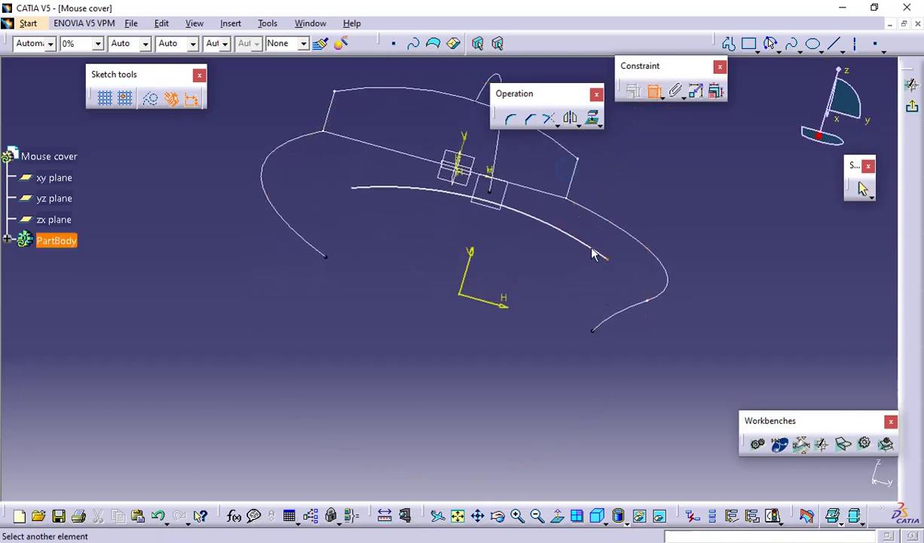
click(592, 336)
right_click(625, 195)
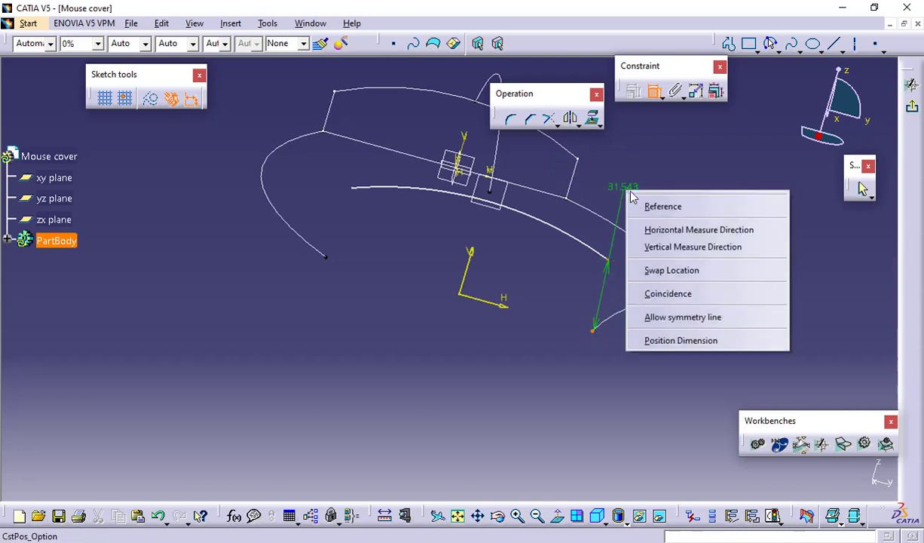
click(670, 246)
right_click(662, 196)
click(694, 249)
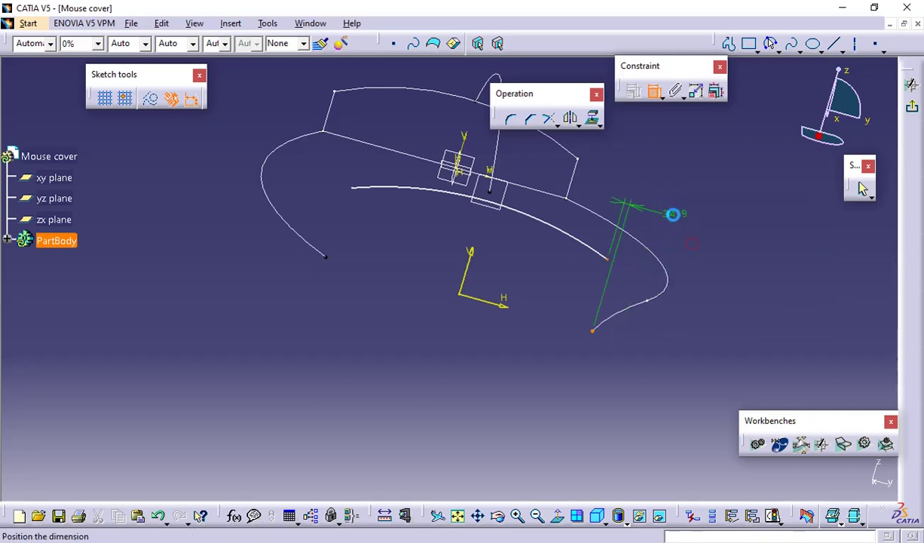
click(670, 202)
double_click(670, 199)
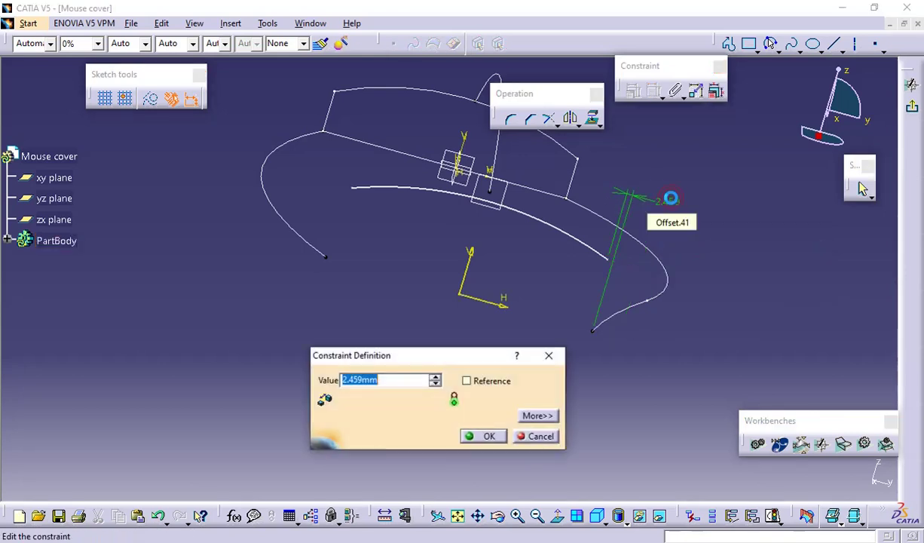
text(3)
key(Return)
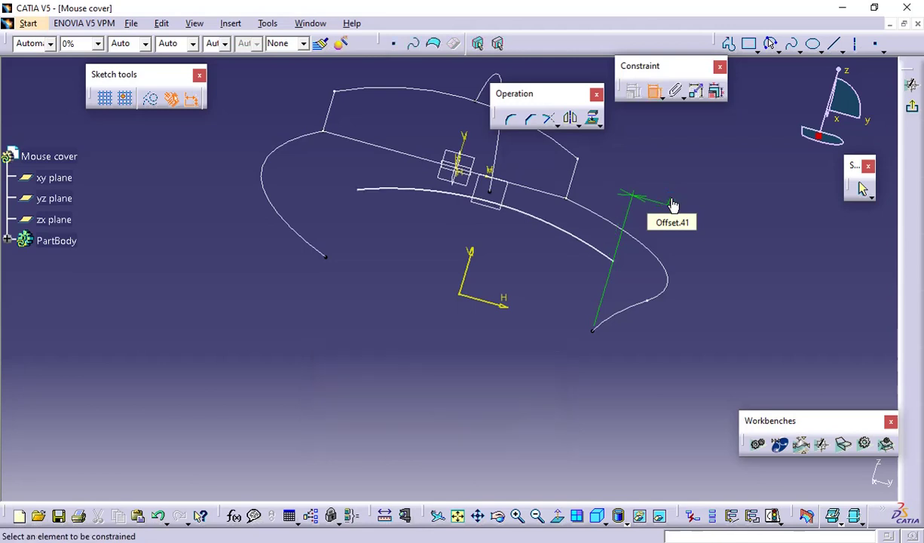
- Set the horizontal offset between the rear arc's other endpoint and the single-arc side curve's rear endpoint to 0
click(359, 189)
click(329, 258)
right_click(336, 165)
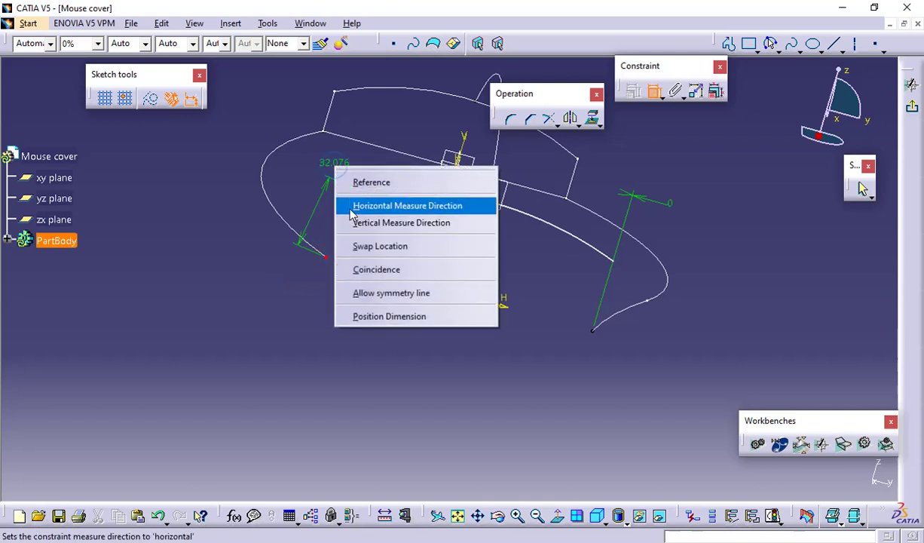
click(350, 208)
click(327, 154)
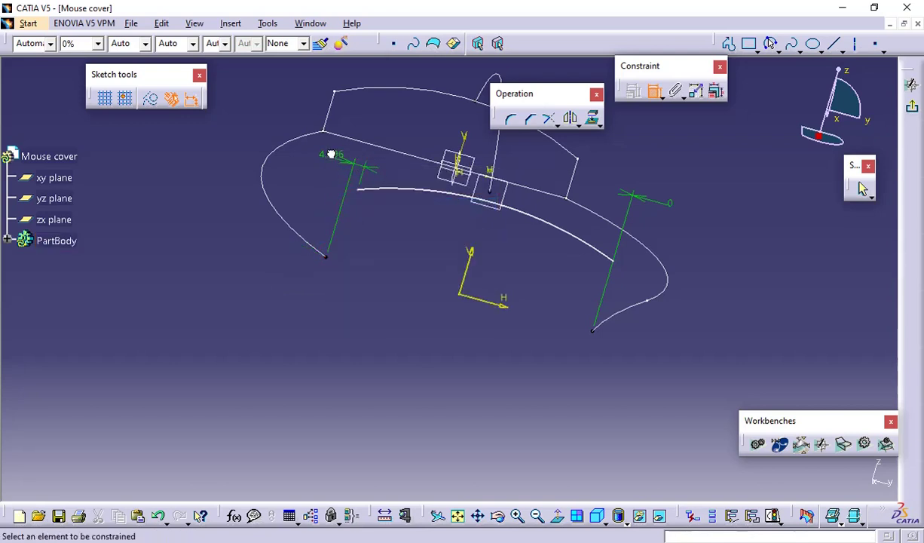
double_click(331, 154)
text(3)
key(Return)
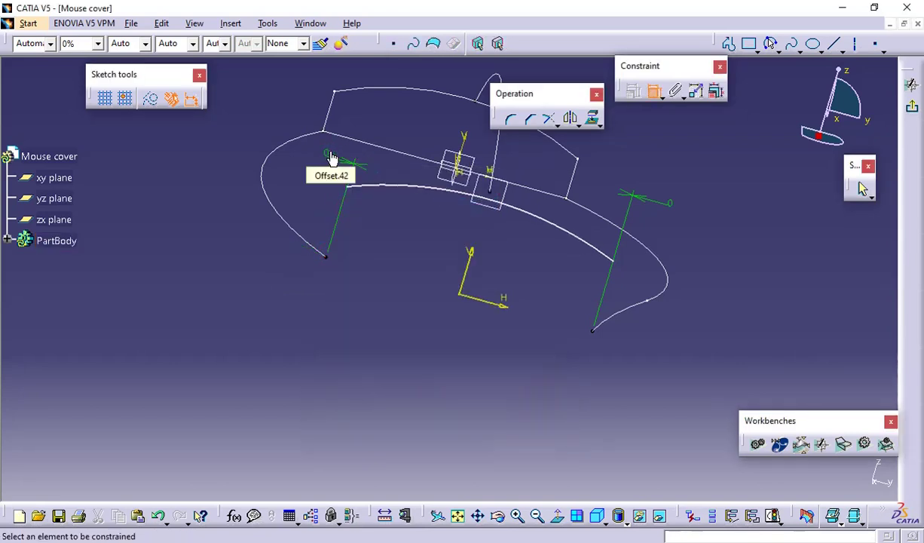
- Make the rear arc coincident with the top curve's rear endpoint
click(455, 191)
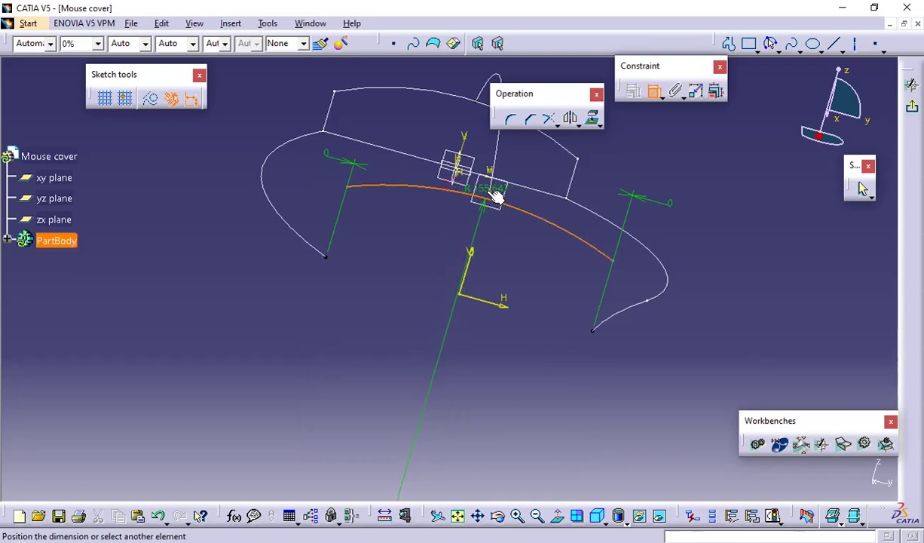
click(622, 226)
right_click(630, 138)
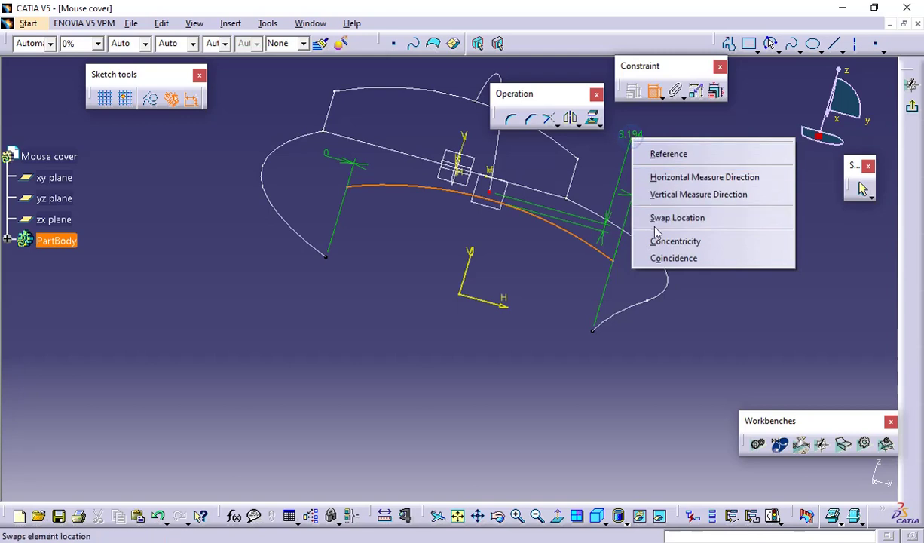
click(664, 258)
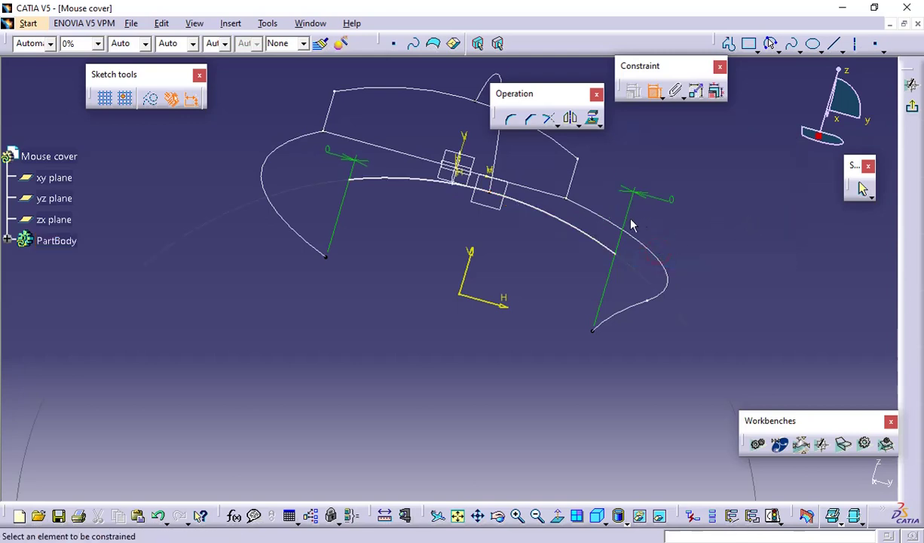
- Dimension the rear profile arc's radius and set it to 113 mm, as given in the PDF drawing
click(570, 226)
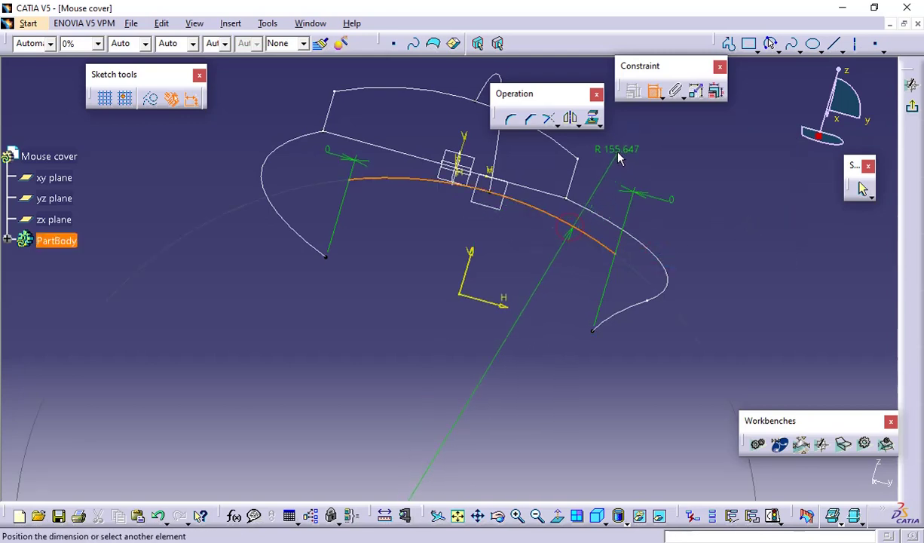
click(618, 157)
key(alt+Tab)
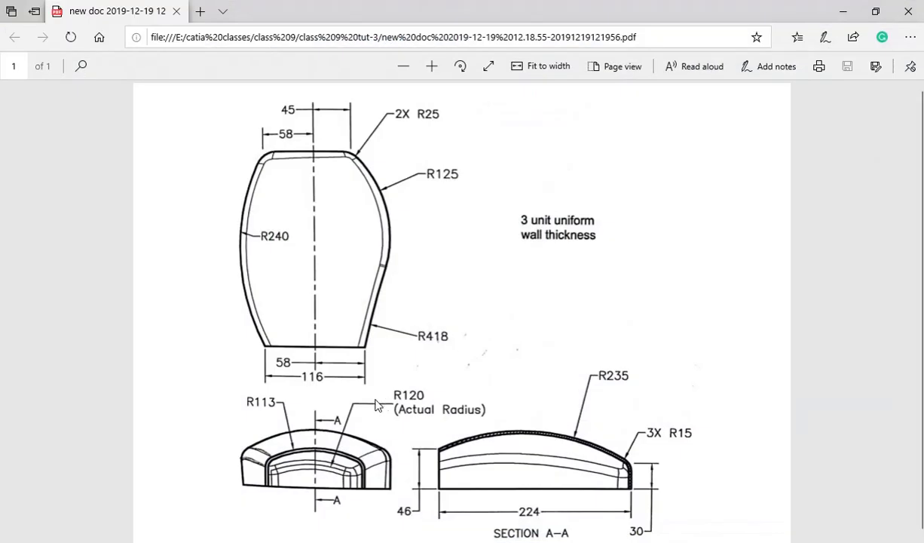
key(alt+Tab)
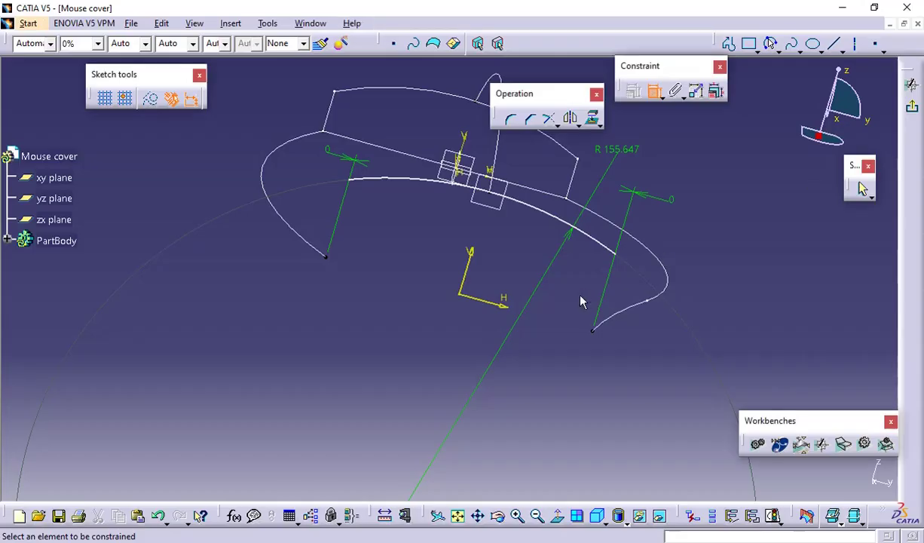
double_click(613, 149)
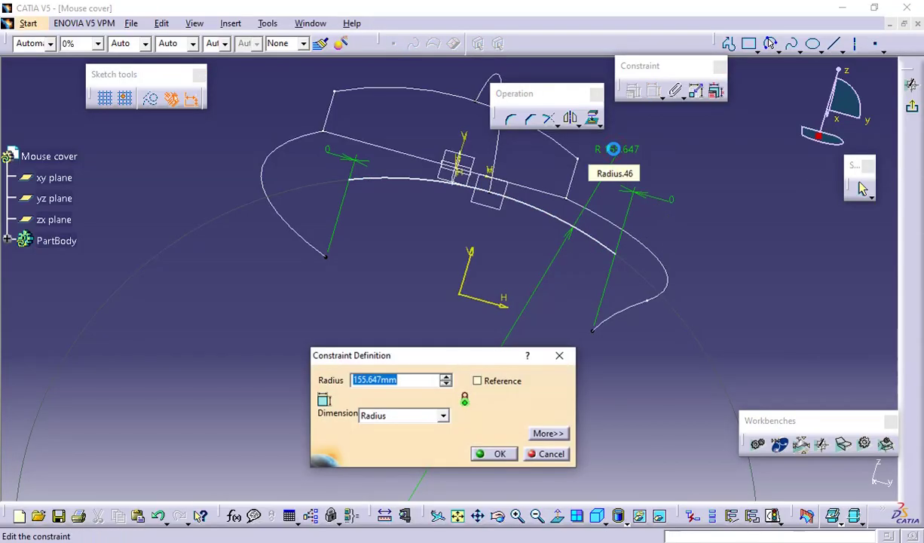
text(113)
key(Return)
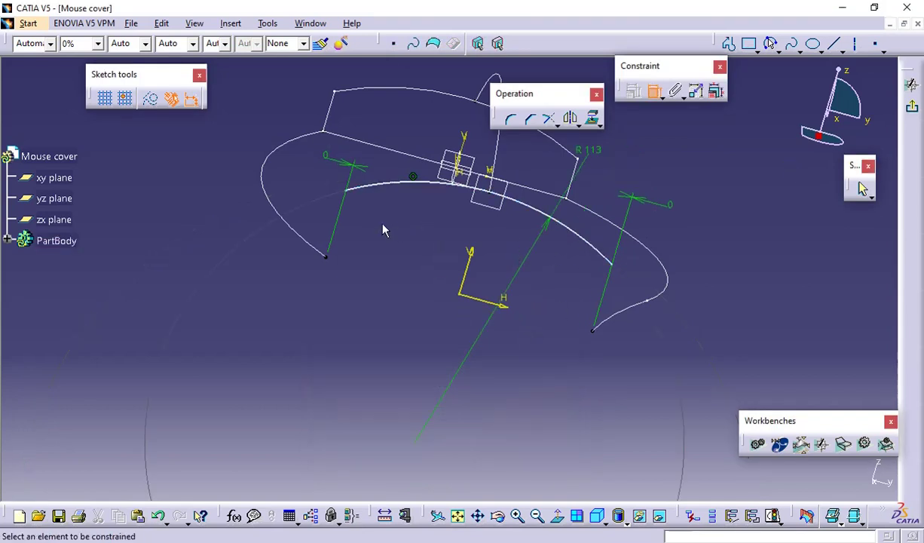
- Dimension the vertical offset between the rear arc's two endpoints and set it to 0
click(344, 197)
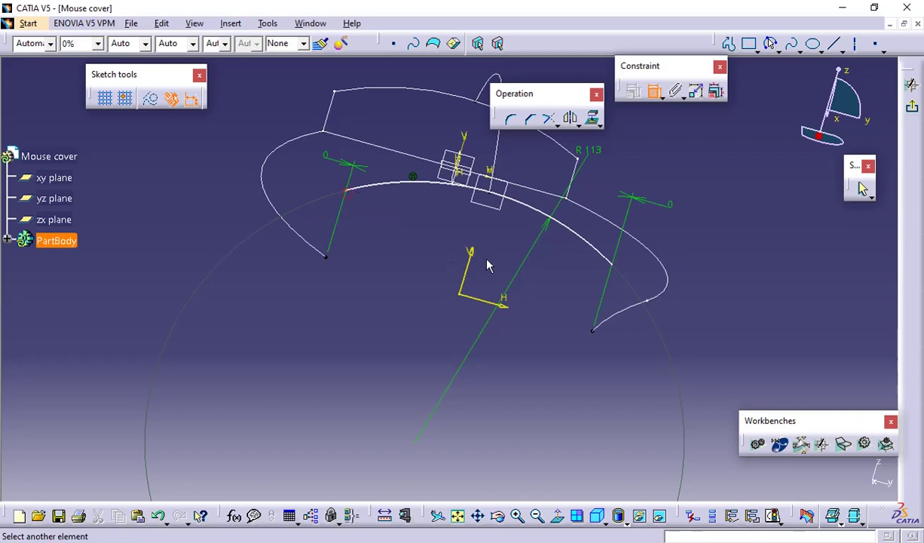
click(618, 265)
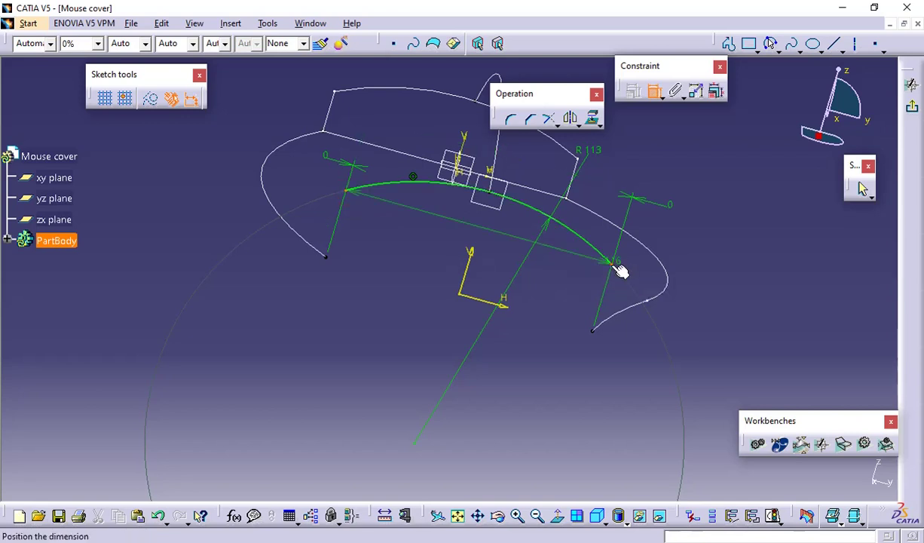
right_click(556, 267)
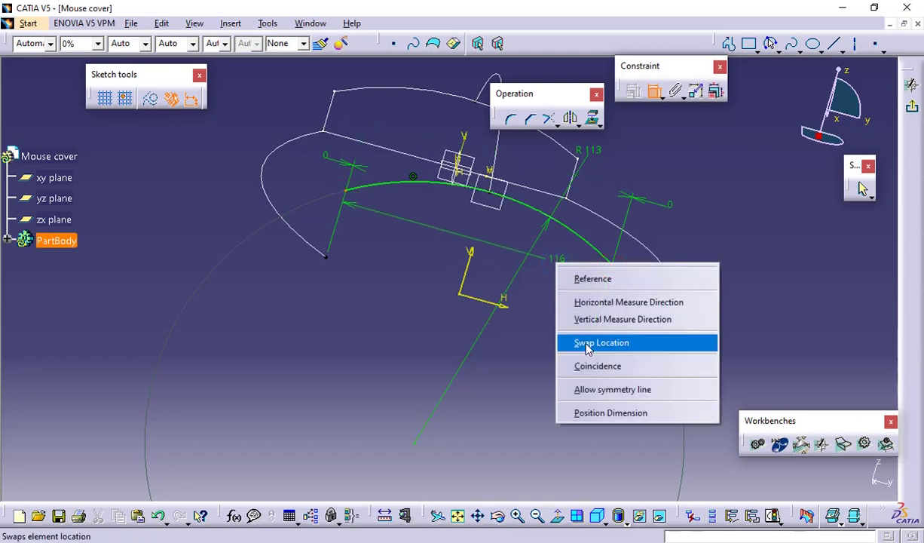
click(623, 318)
click(544, 277)
double_click(546, 269)
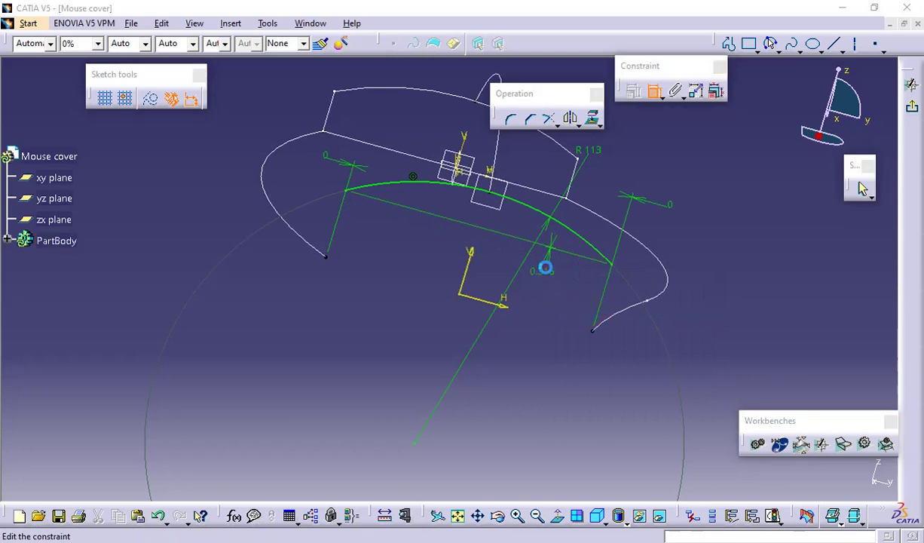
text(0)
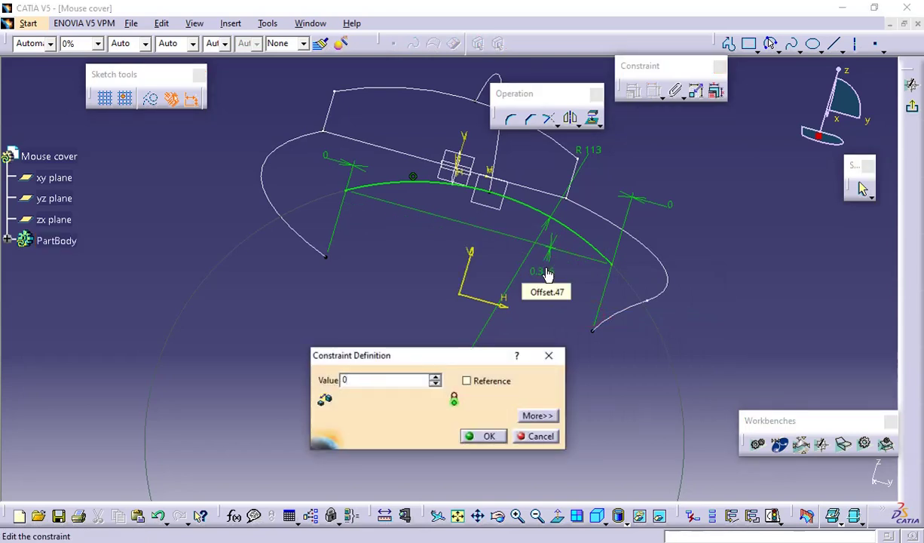
key(Return)
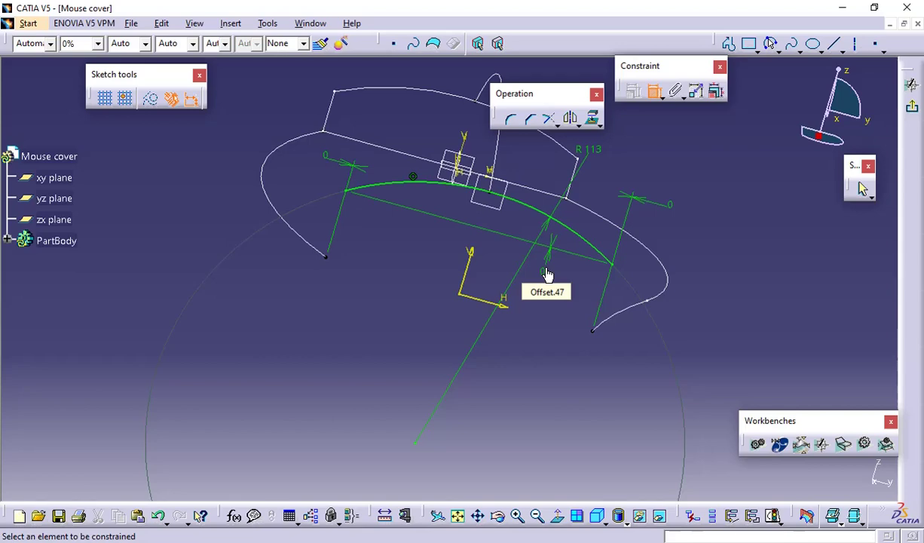
mouse_move(629, 266)
middle_down()
mouse_move(719, 338)
mouse_move(706, 244)
mouse_move(571, 273)
mouse_move(638, 239)
mouse_move(661, 238)
middle_up()
click(653, 90)
- Close the rear profile with a vertical line from the arc's single-arc-side endpoint, a horizontal base line to H 58 mm, and a vertical line up to the other endpoint
click(556, 516)
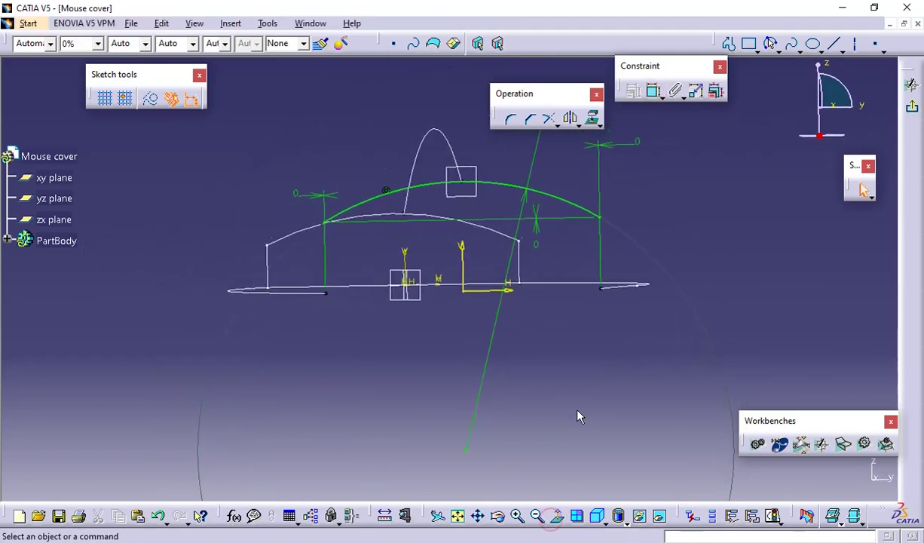
click(728, 44)
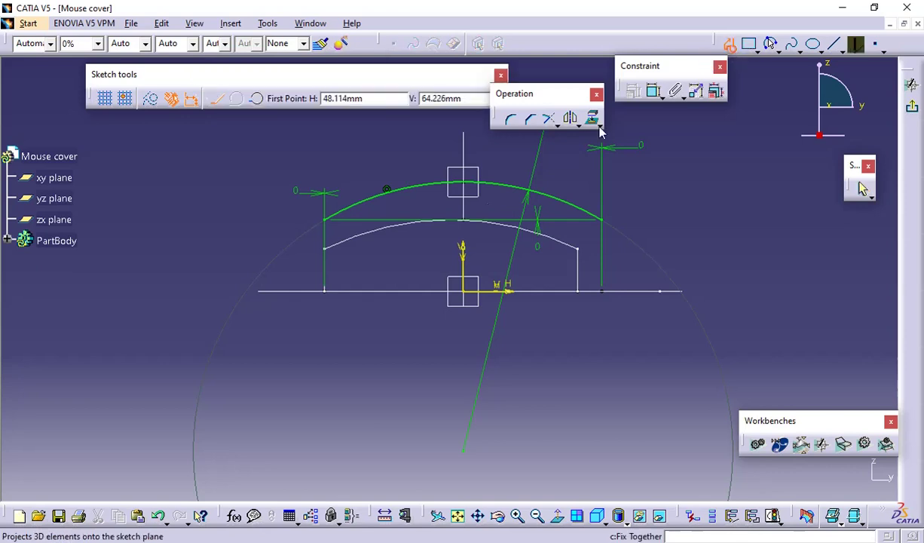
click(323, 221)
click(324, 291)
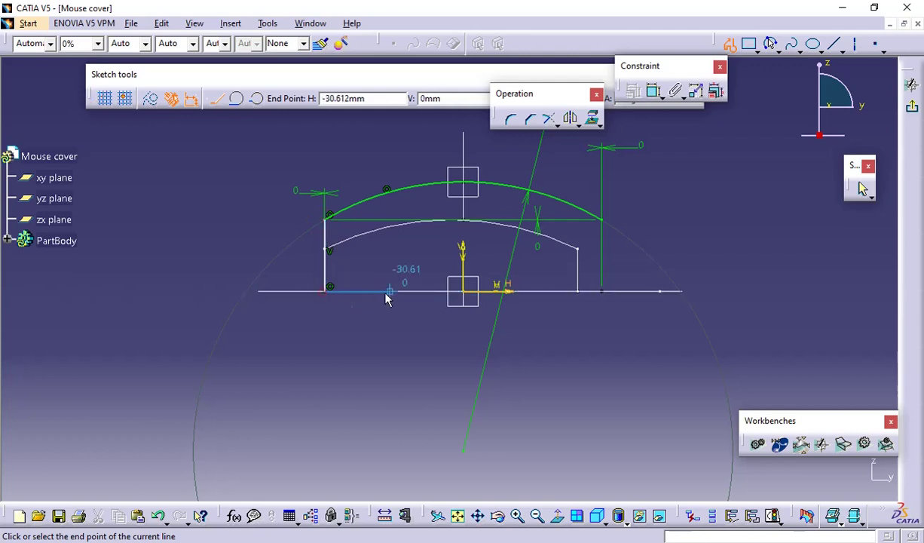
click(600, 291)
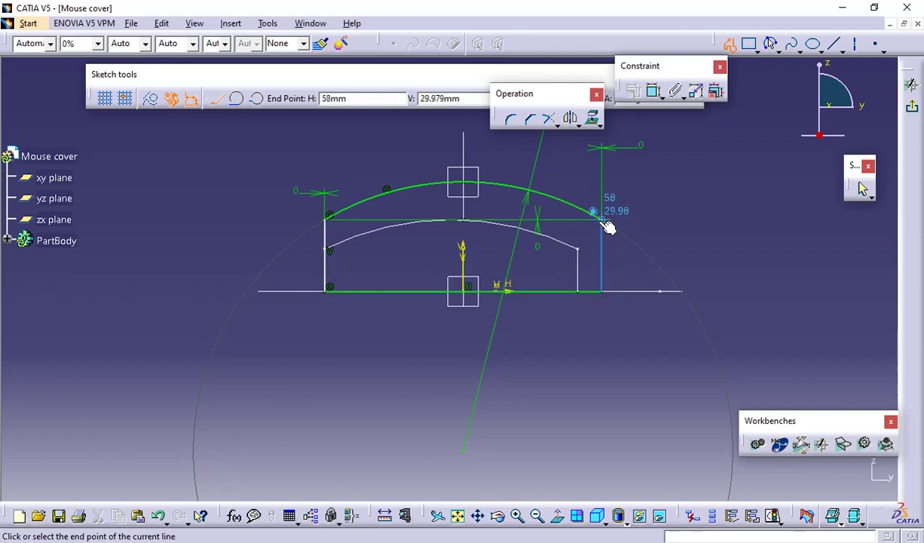
click(602, 220)
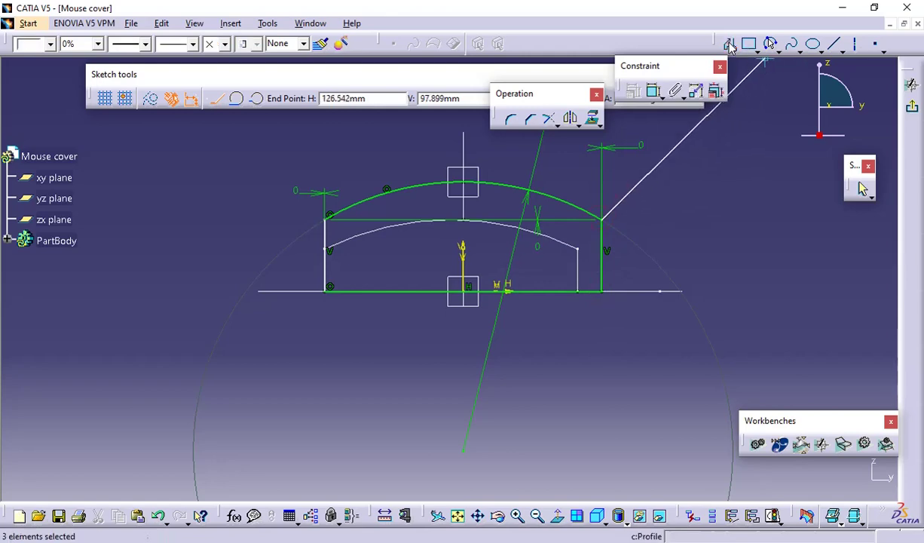
click(769, 43)
click(753, 203)
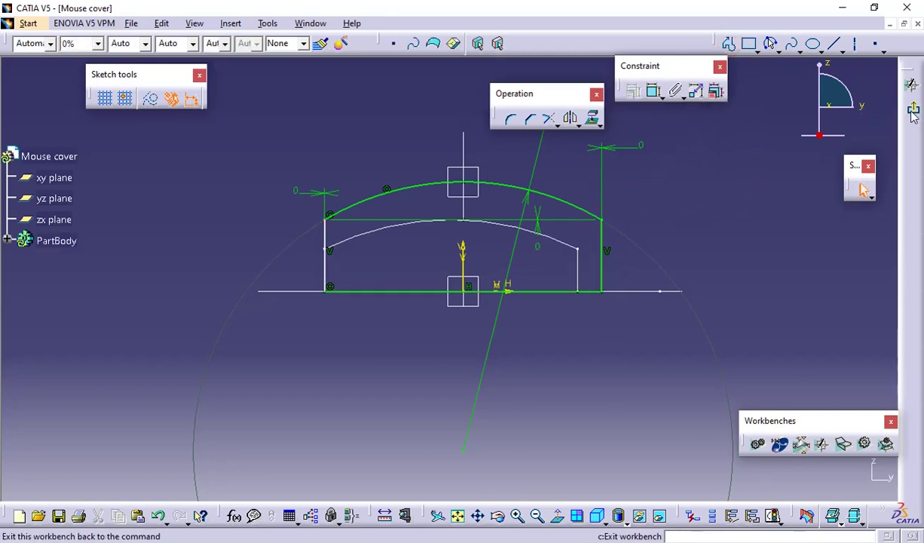
- Delete the rear profile's vertical line on the single-arc side and redraw it from the arc endpoint to the base line's corner
middle_drag(490, 320, 630, 299)
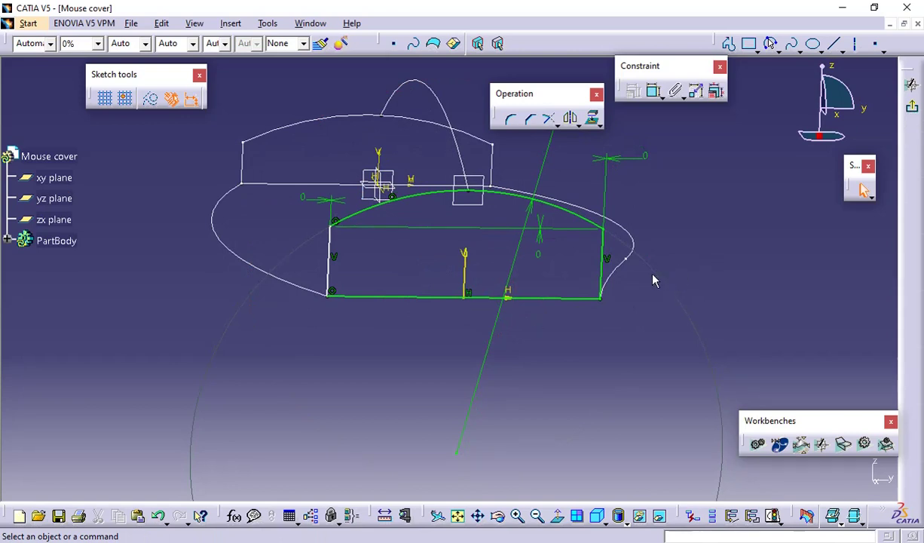
click(330, 268)
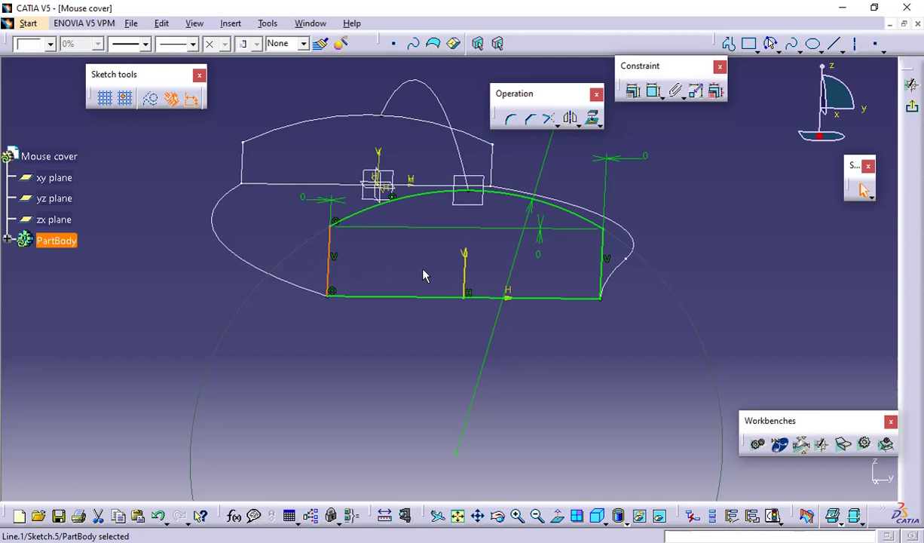
key(Delete)
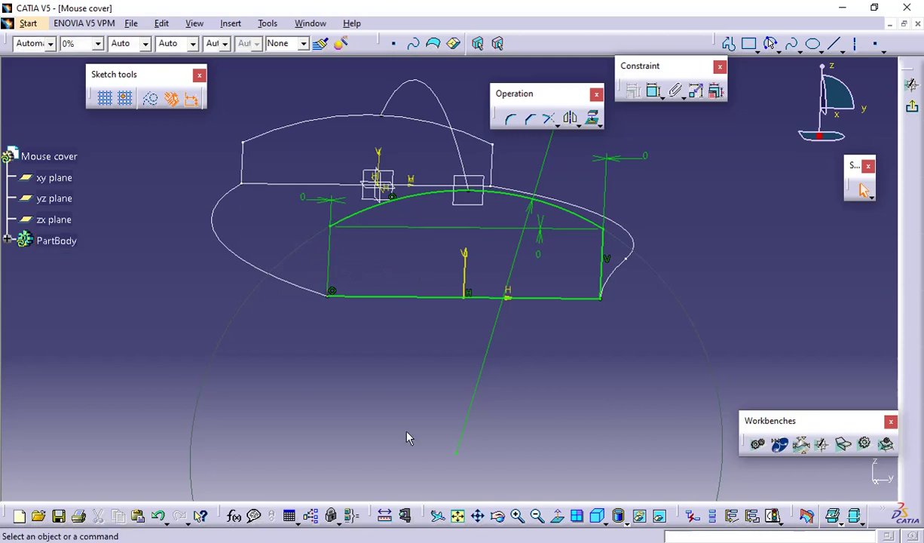
click(557, 515)
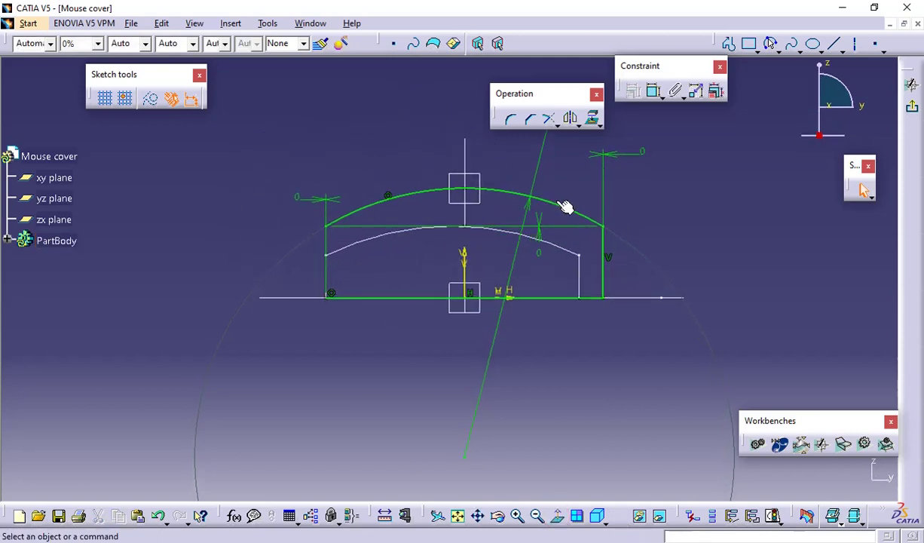
click(834, 43)
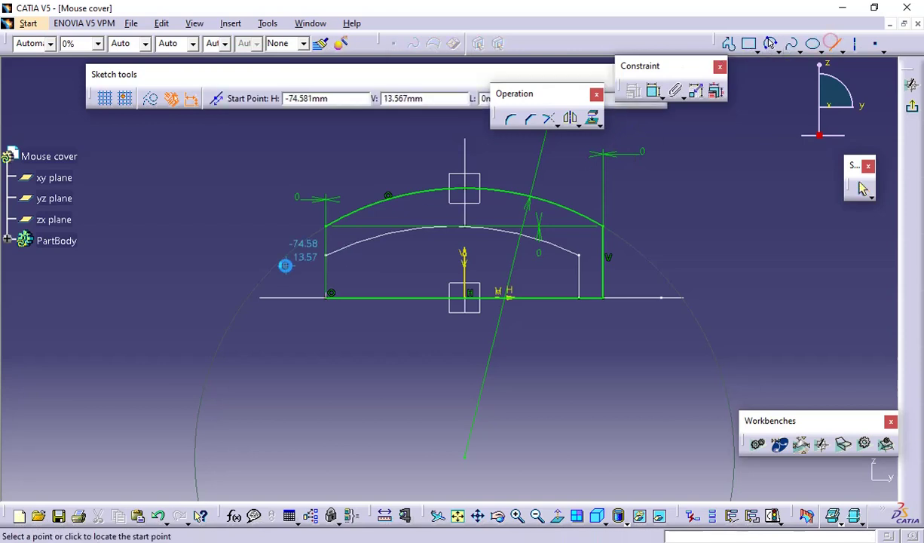
click(325, 225)
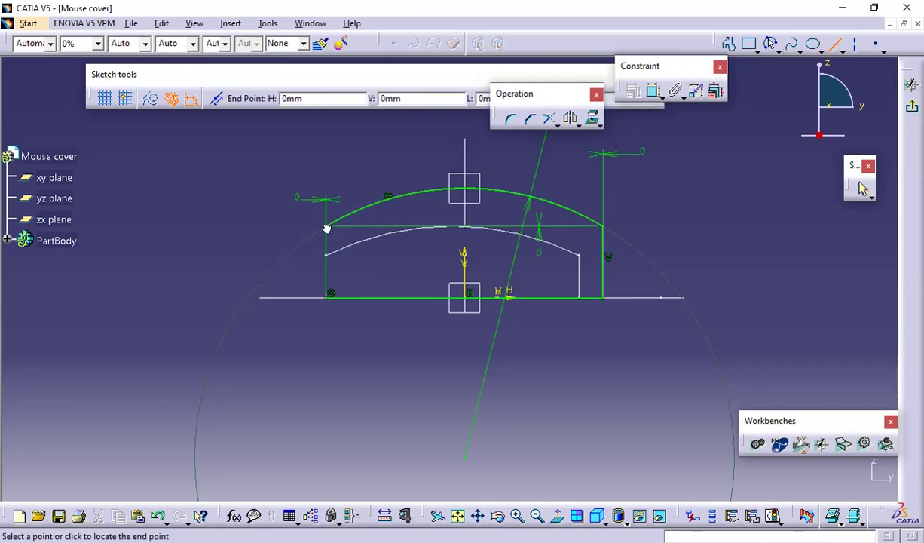
click(327, 301)
- Exit the rear profile sketch and hide the reference plane at the rear of the mouse cover
mouse_move(367, 269)
middle_down()
mouse_move(422, 334)
mouse_move(486, 364)
middle_up()
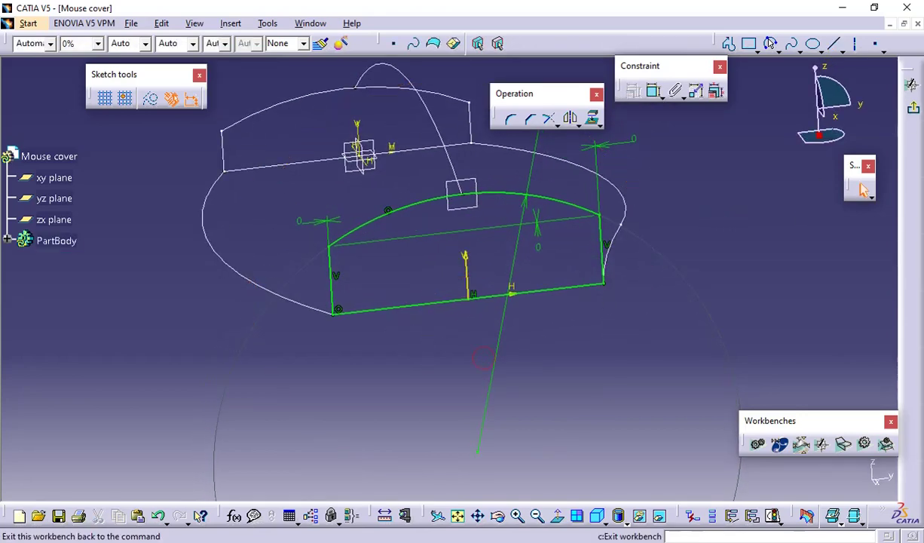
click(913, 110)
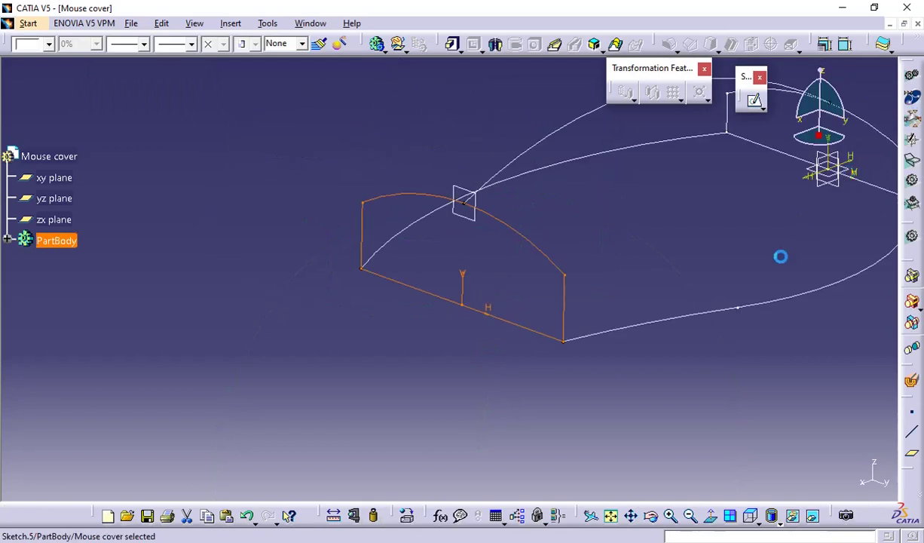
middle_drag(705, 305, 591, 342)
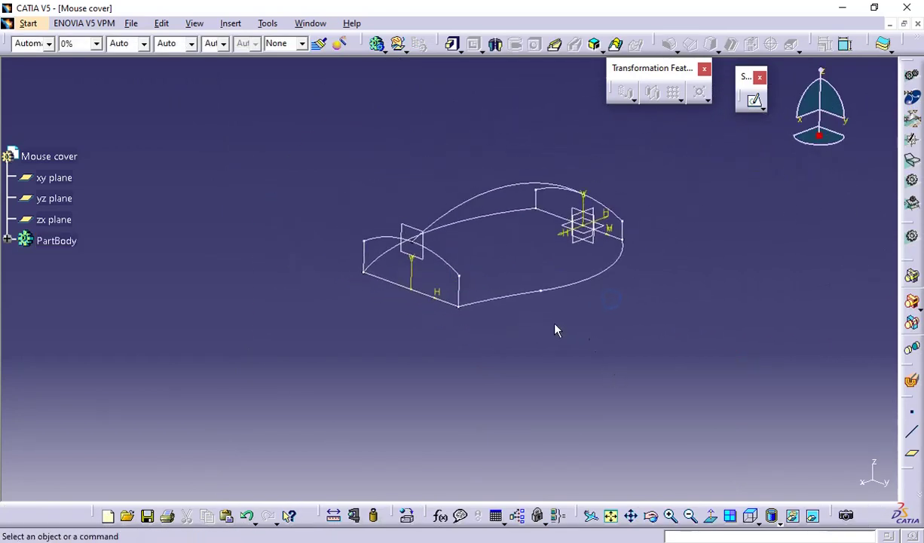
right_click(422, 260)
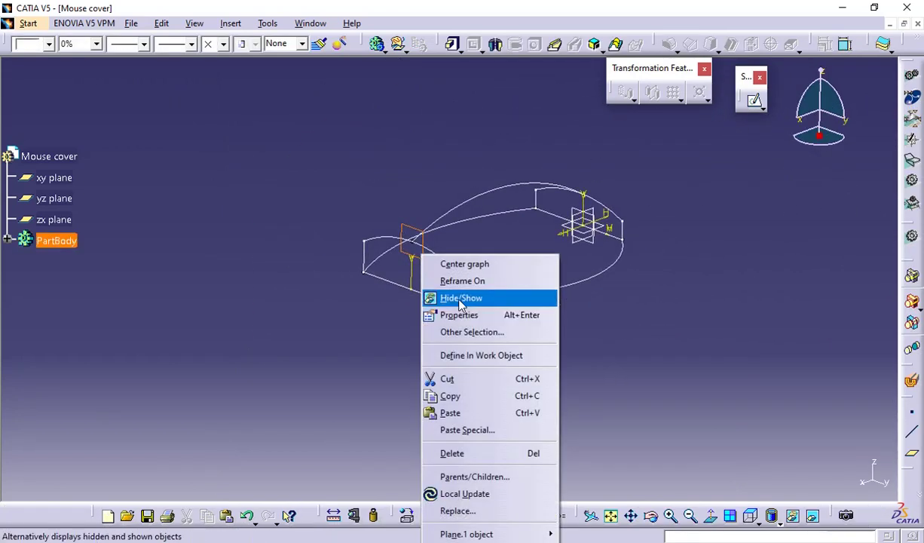
click(452, 297)
middle_drag(780, 290, 697, 316)
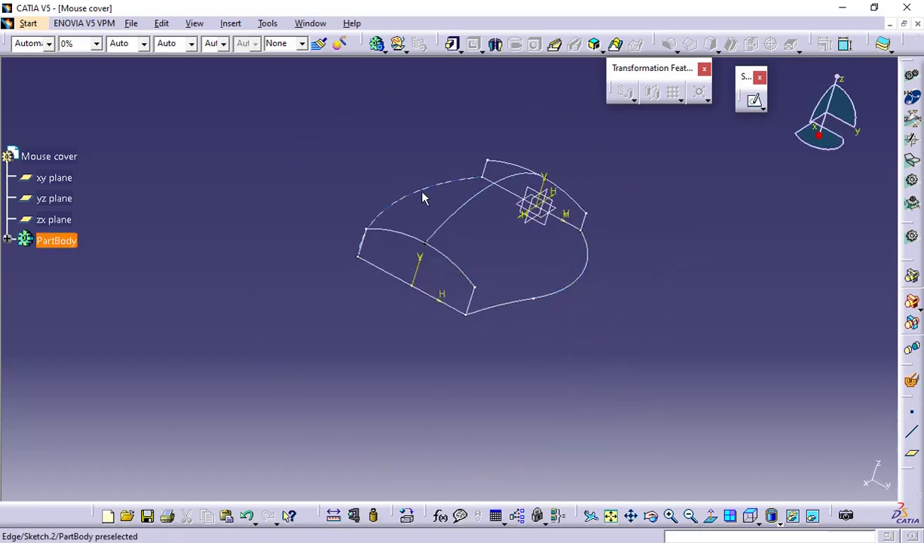
- Review the PDF drawing and start a Multi-Sections Solid with the rear profile (Sketch.5) and front profile (Sketch.4) as sections
key(alt+Tab)
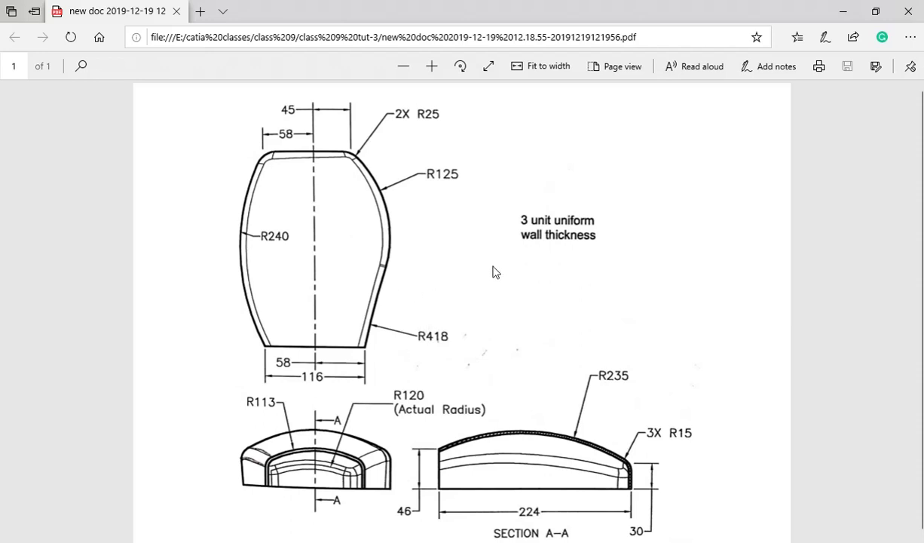
scroll(395, 295, down, 1)
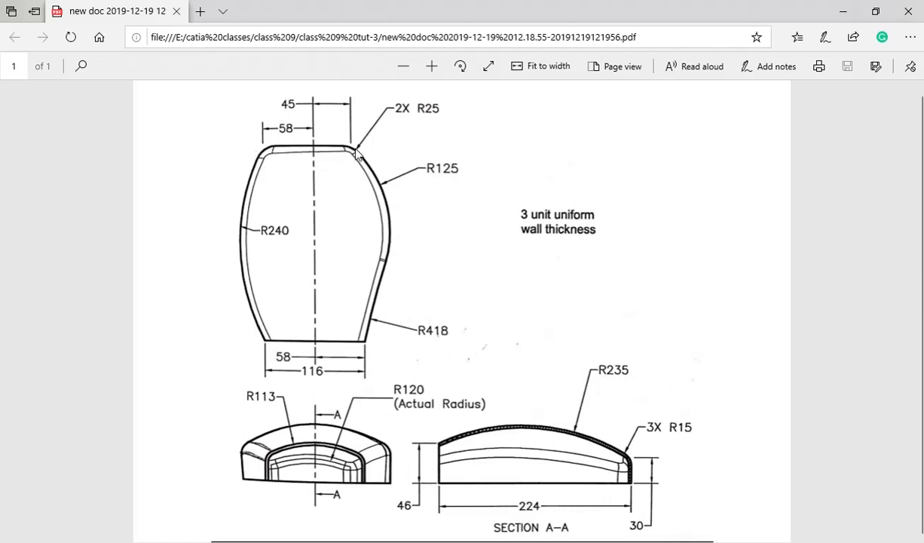
key(alt+Tab)
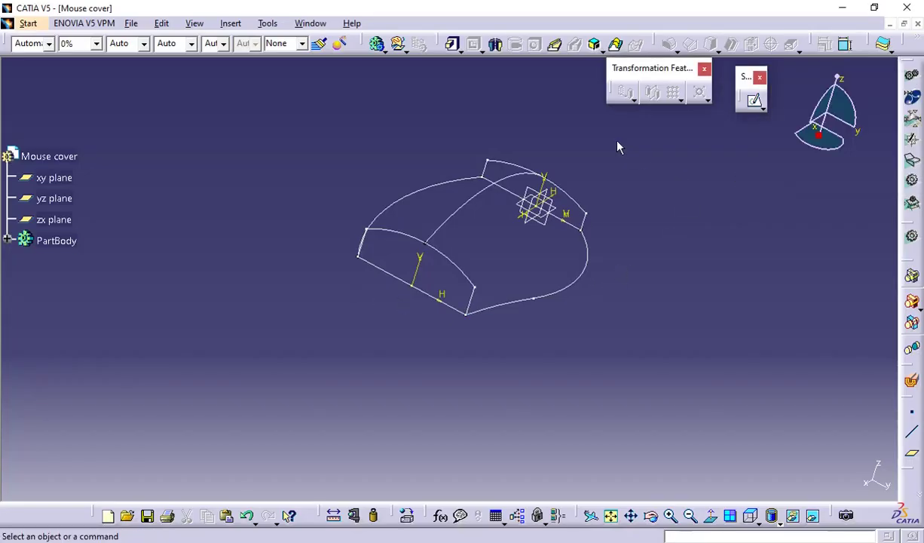
click(617, 45)
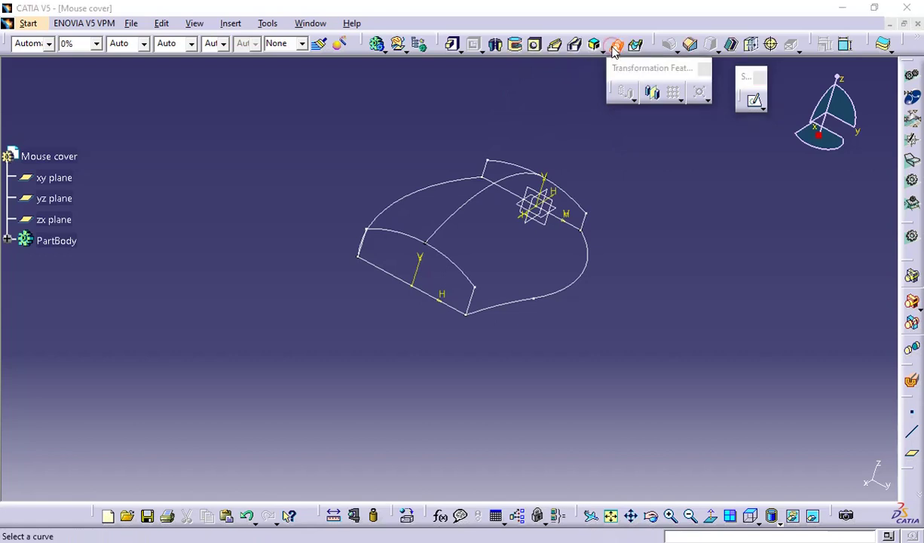
click(369, 249)
mouse_move(476, 361)
middle_down()
mouse_move(518, 352)
mouse_move(582, 392)
mouse_move(507, 309)
middle_up()
click(369, 220)
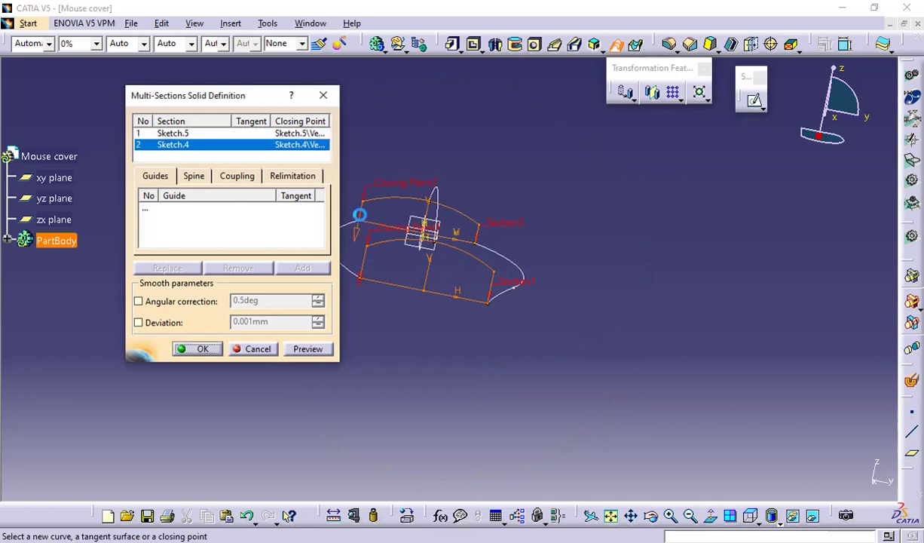
middle_drag(503, 297, 467, 312)
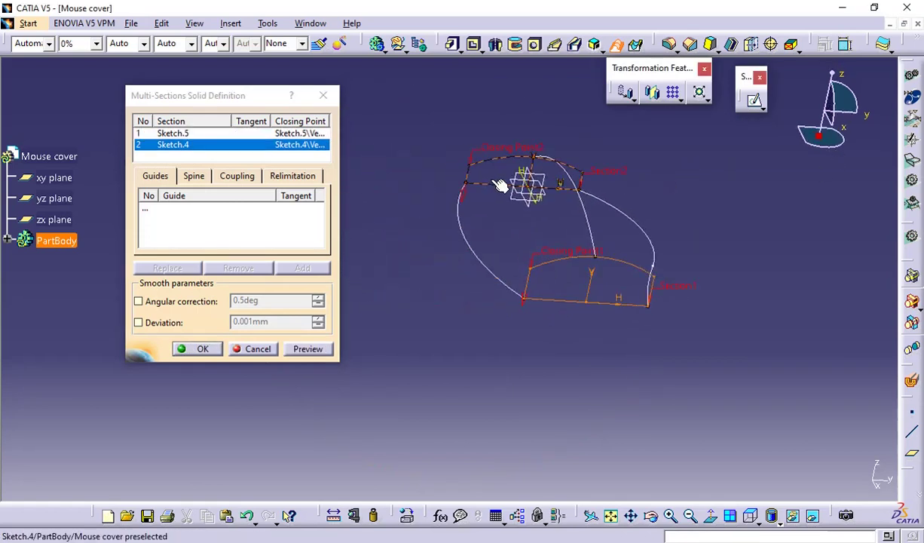
middle_drag(486, 221, 486, 83)
middle_drag(591, 269, 477, 221)
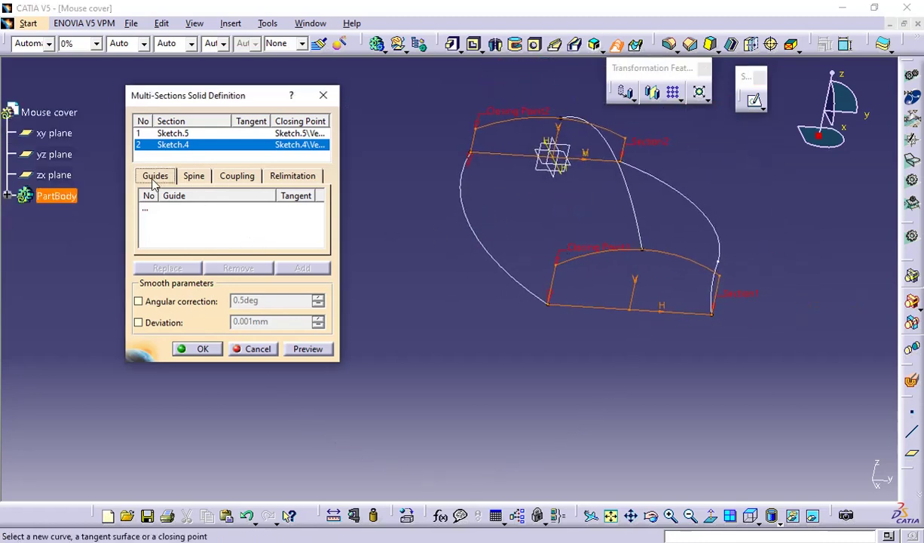
- Add Sketch.2, Sketch.3 and Sketch.1 as guides of the multi-sections solid, preview it and create the solid
click(164, 208)
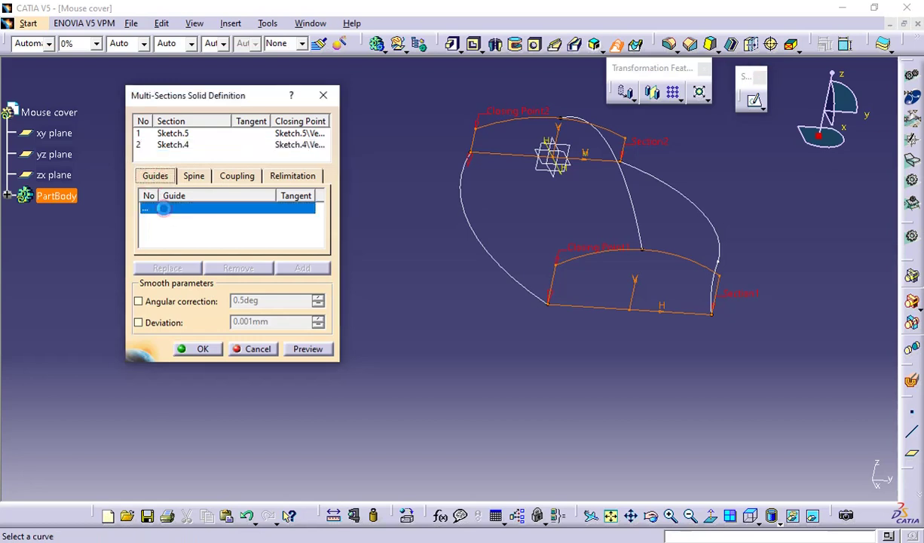
click(526, 291)
click(644, 207)
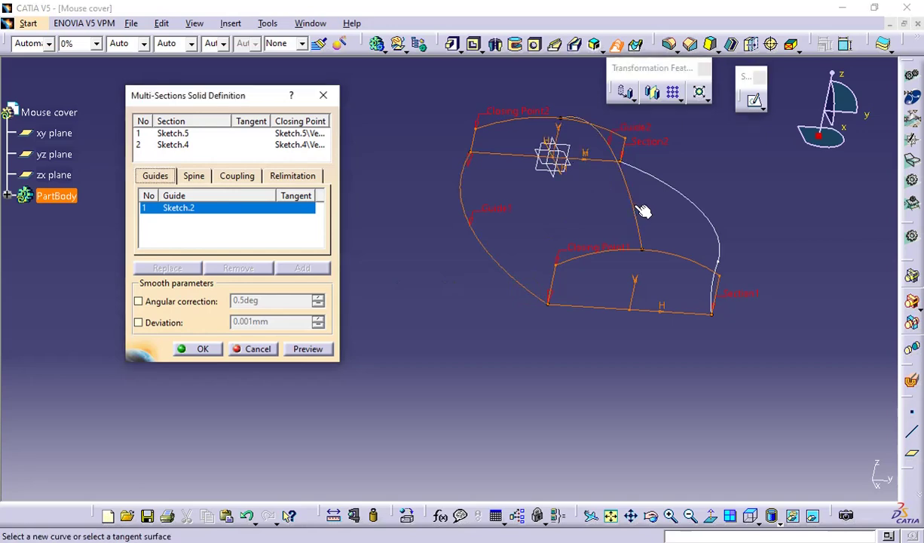
click(719, 240)
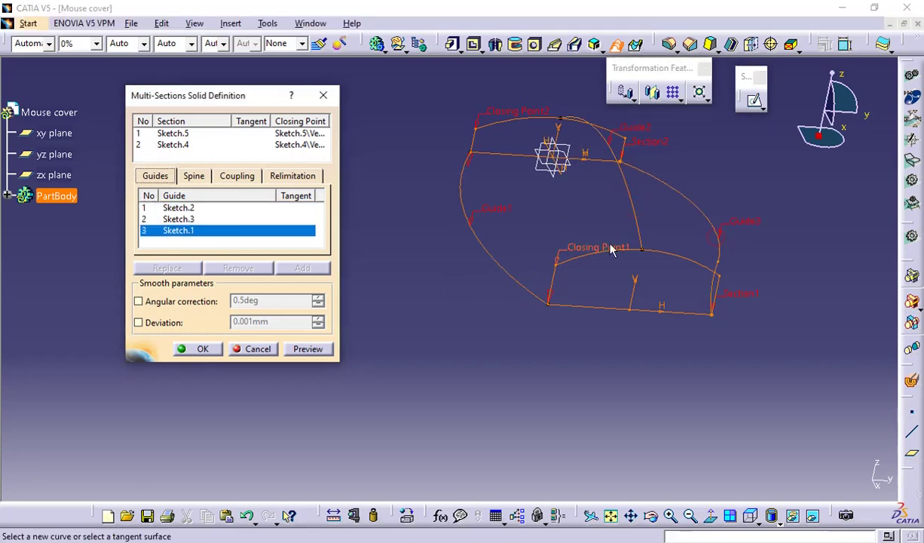
click(308, 348)
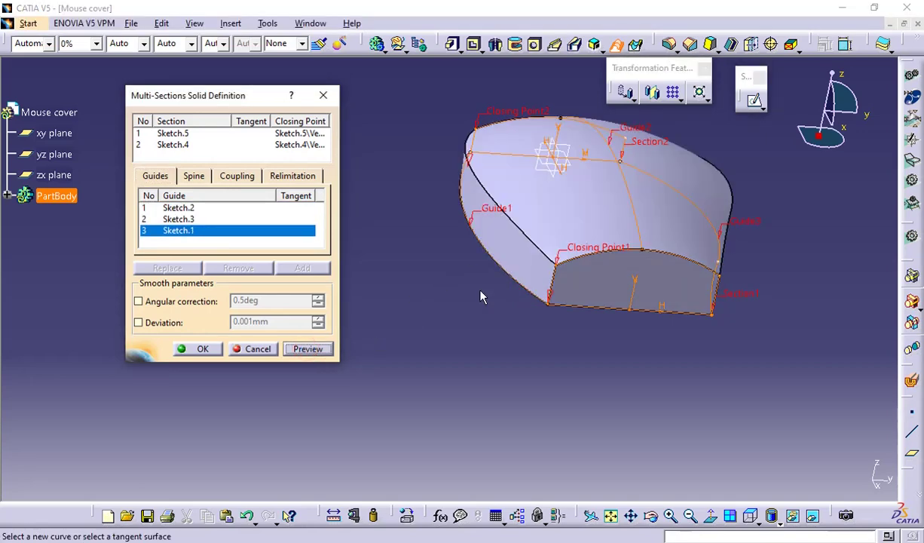
middle_drag(625, 200, 533, 294)
click(190, 349)
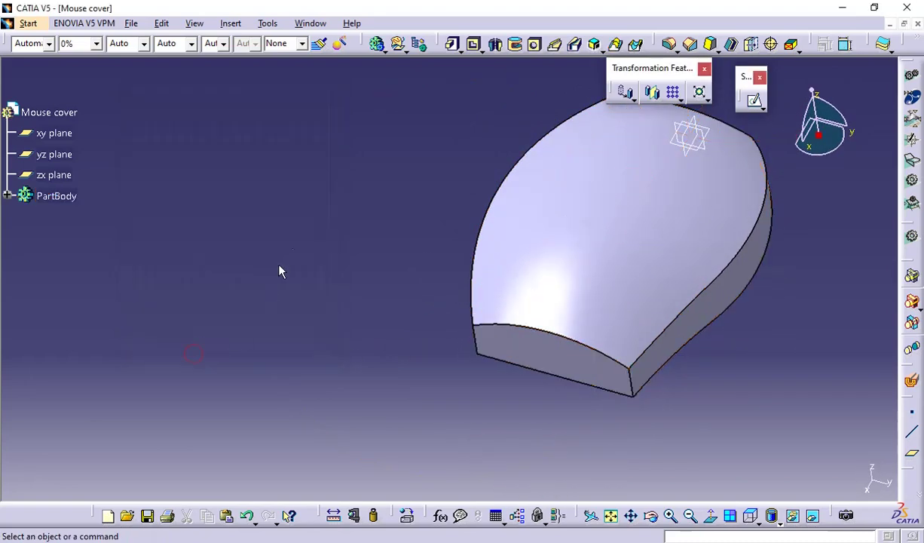
middle_drag(590, 225, 605, 258)
middle_drag(358, 314, 377, 335)
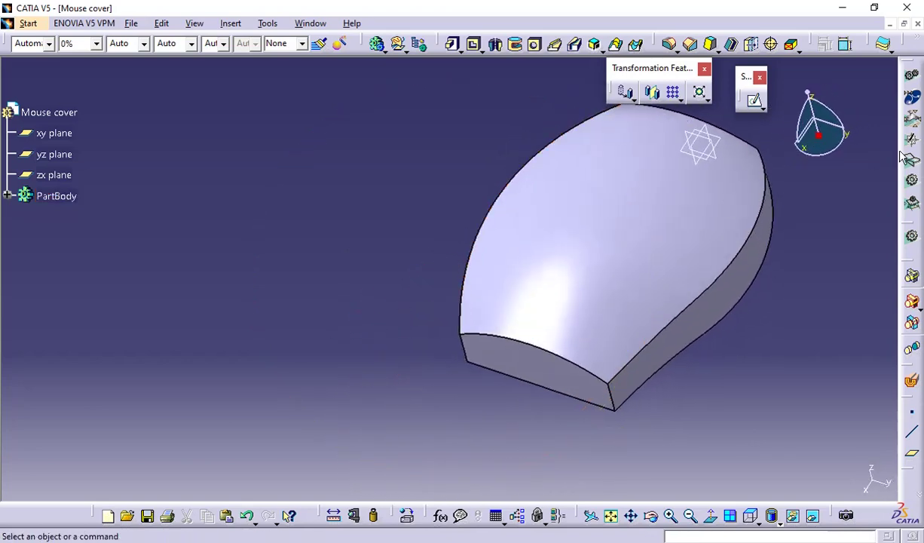
- Examine the PDF drawing for the corner and edge fillet radii and the wall thickness, comparing it with the lofted solid
key(alt+Tab)
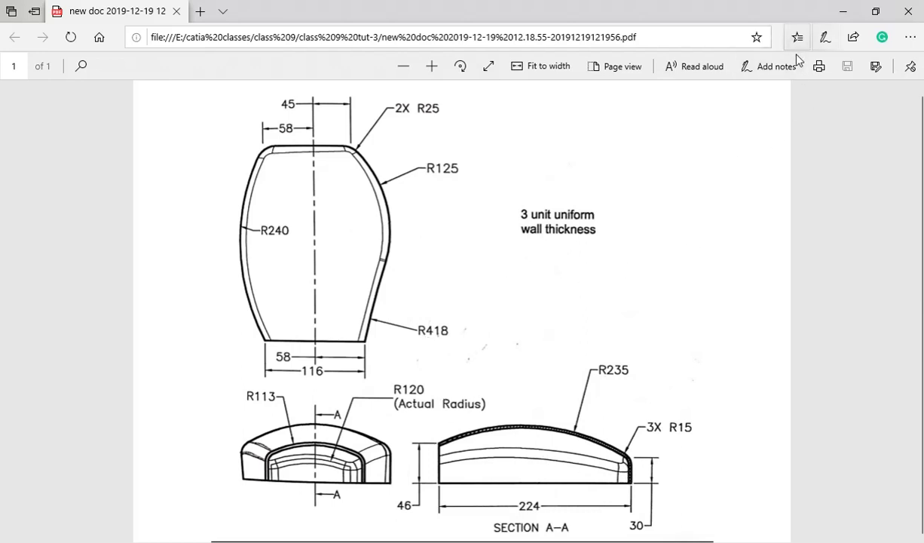
click(836, 11)
middle_drag(603, 333, 600, 342)
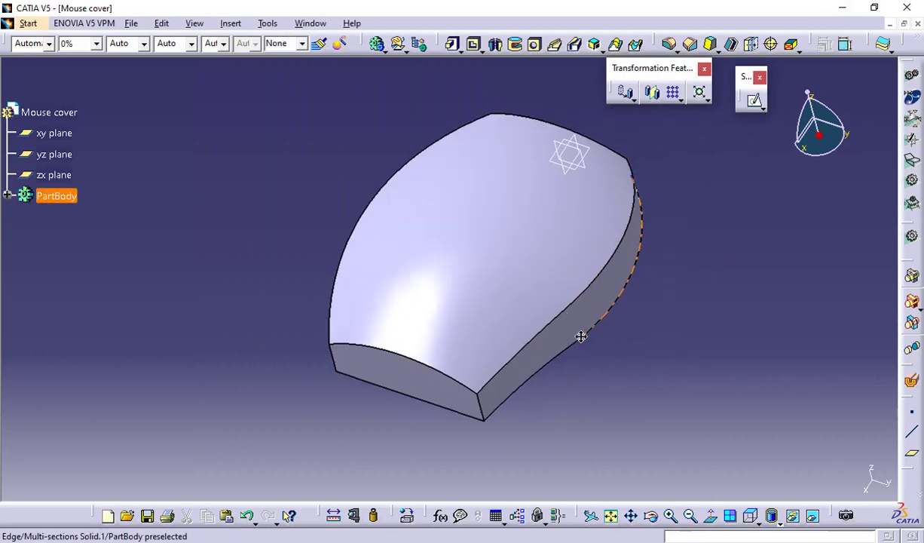
click(655, 319)
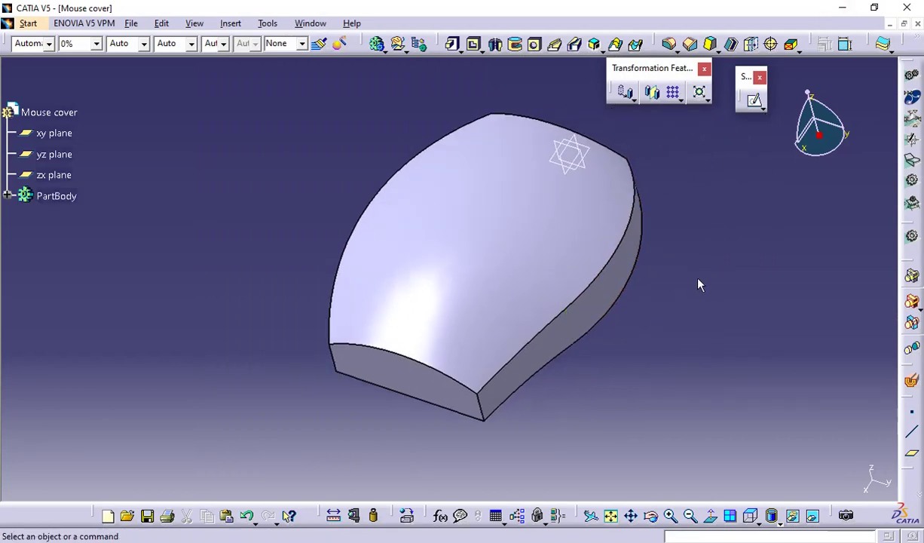
key(alt+Tab)
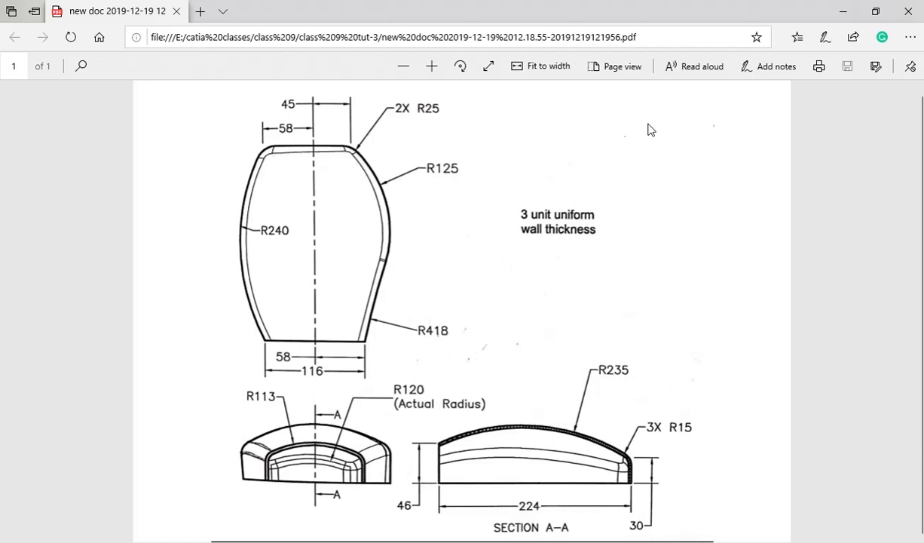
key(alt+Tab)
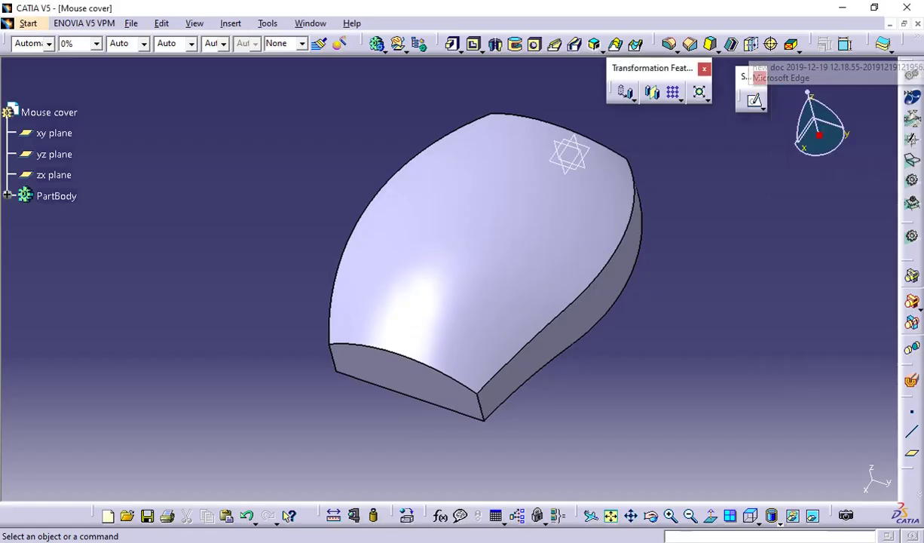
key(alt+Tab)
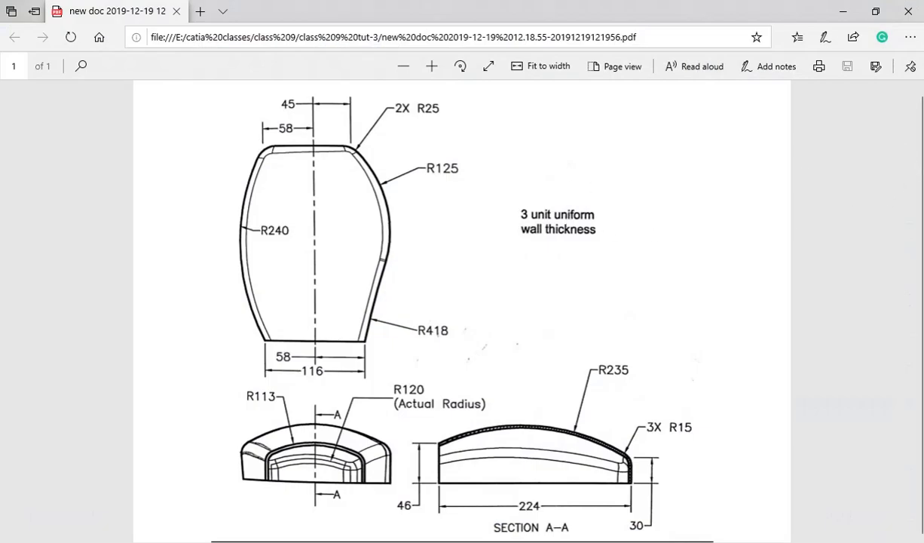
key(alt+Tab)
- Start an Edge Fillet on the lofted mouse cover and set its radius to 25 mm
middle_drag(654, 229, 608, 353)
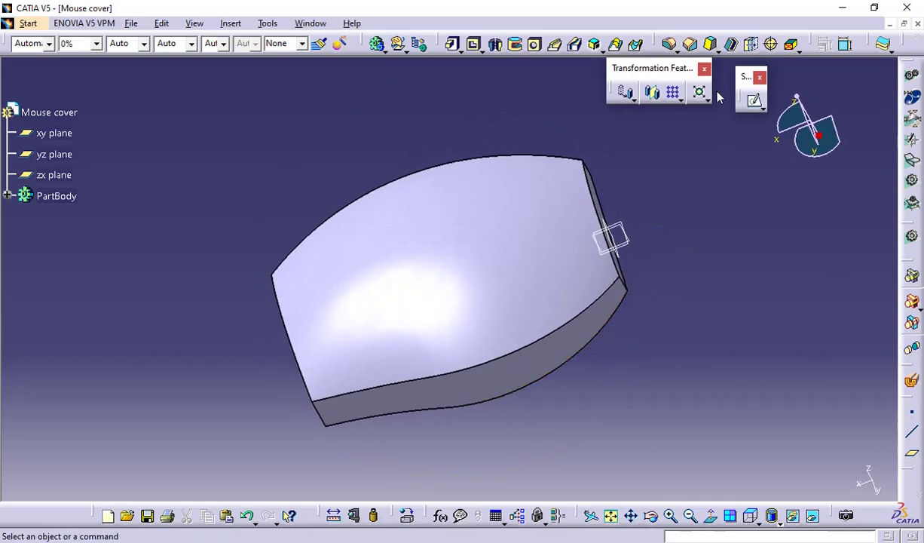
click(670, 47)
middle_drag(681, 280, 625, 315)
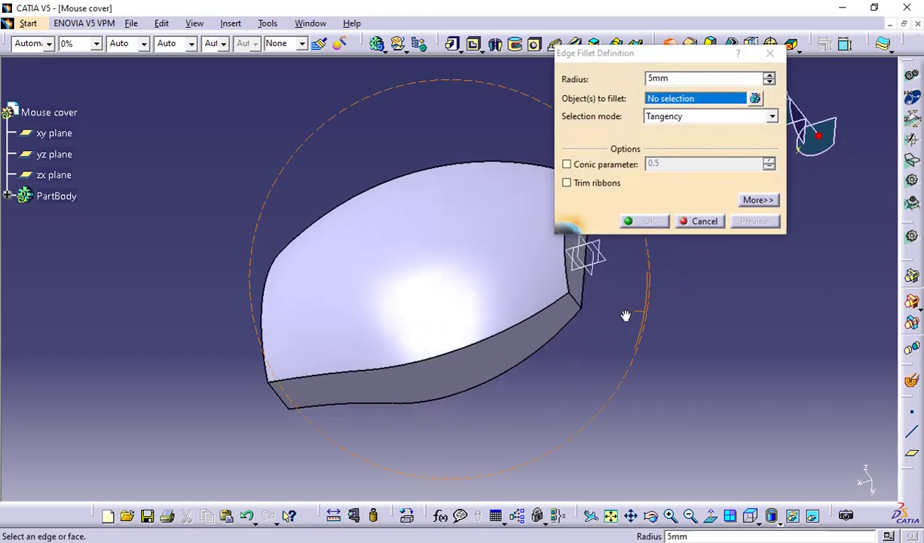
double_click(683, 76)
text(25)
middle_drag(606, 226, 544, 323)
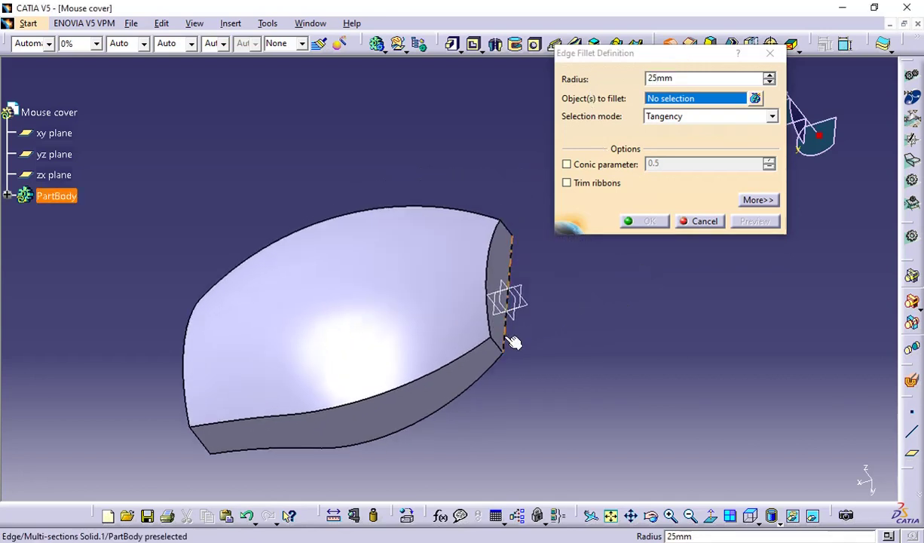